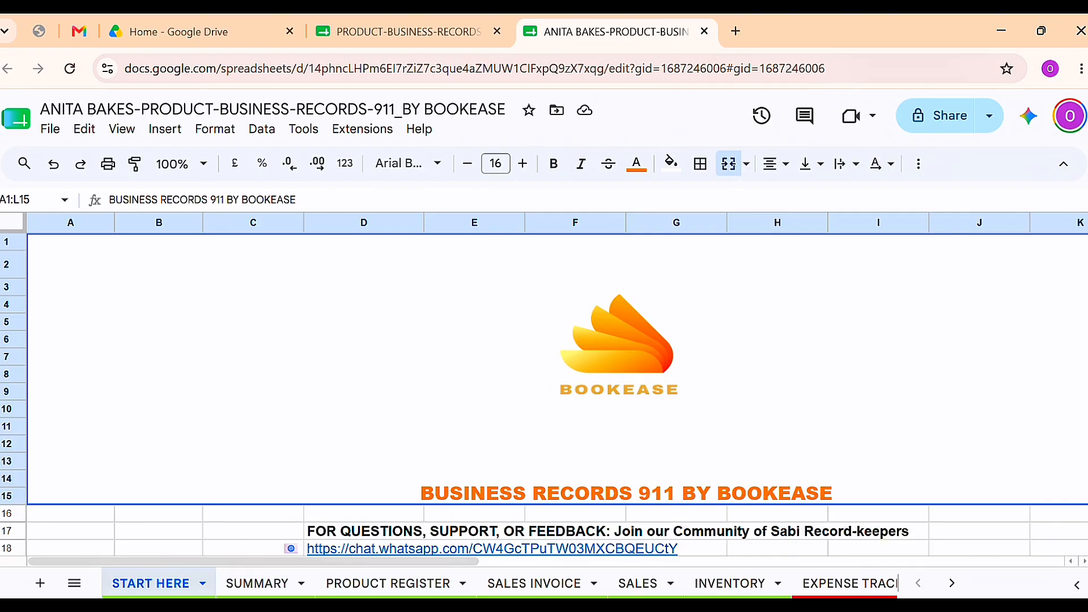
Step: Read through the START HERE sheet, including its support details, objective, features and processes covered
scroll(544, 391, down, 3)
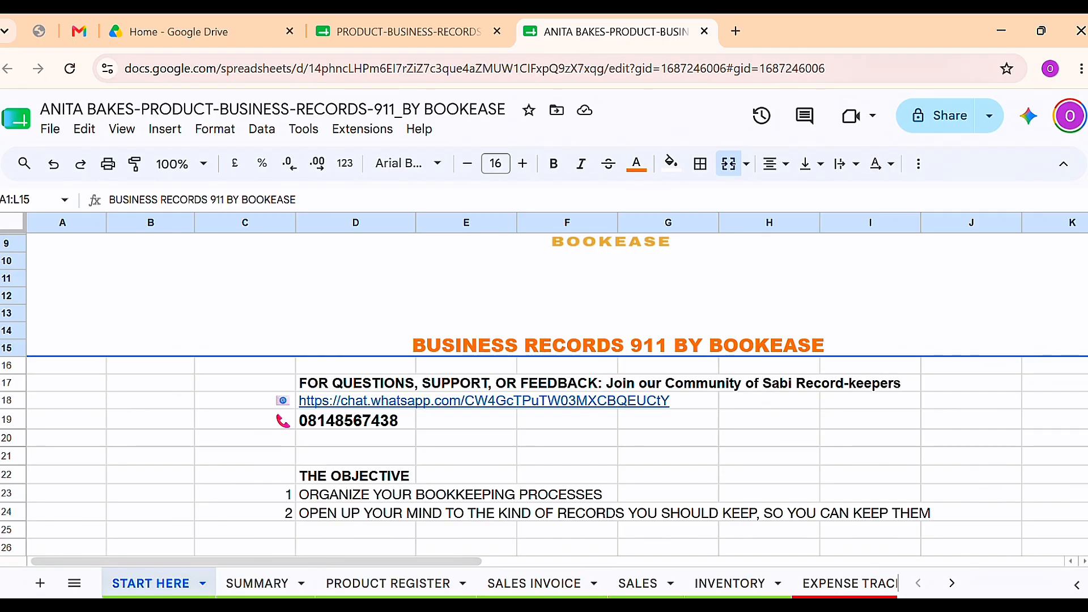
scroll(545, 391, down, 3)
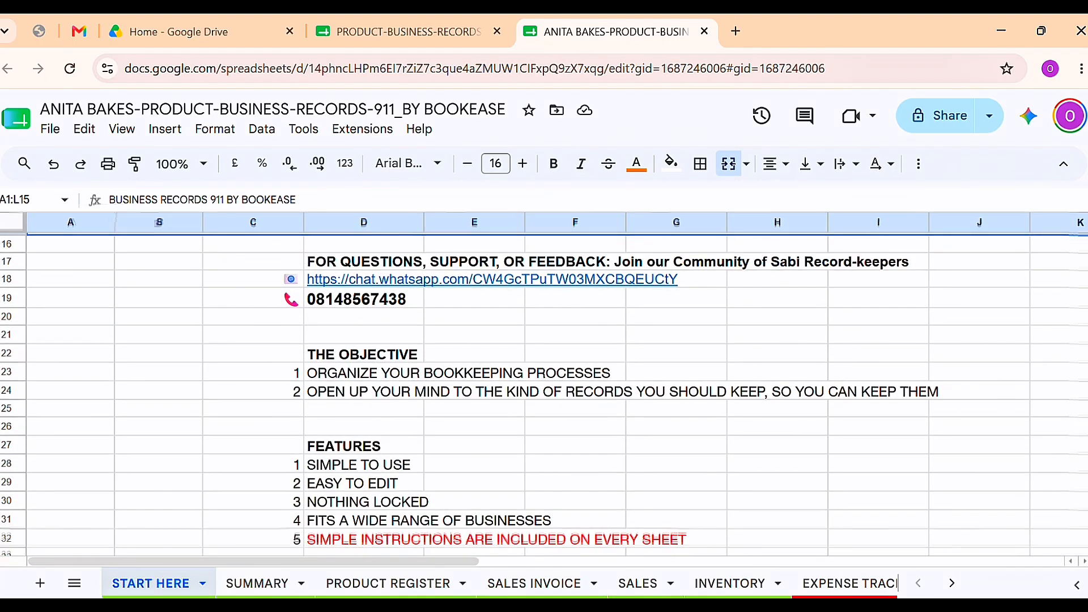
scroll(544, 391, down, 4)
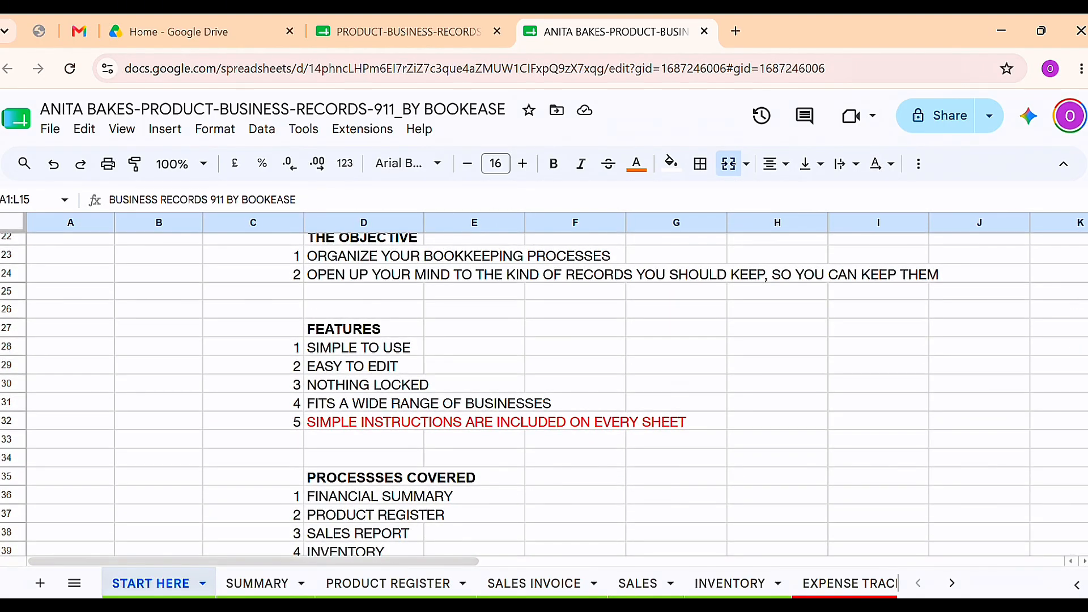
scroll(545, 391, down, 2)
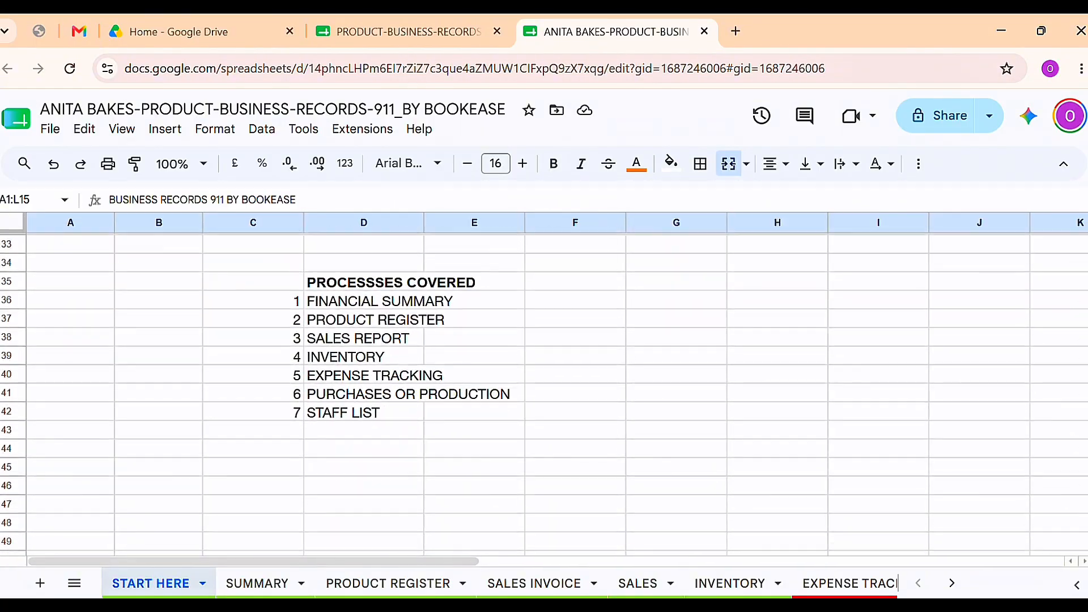
scroll(544, 391, up, 10)
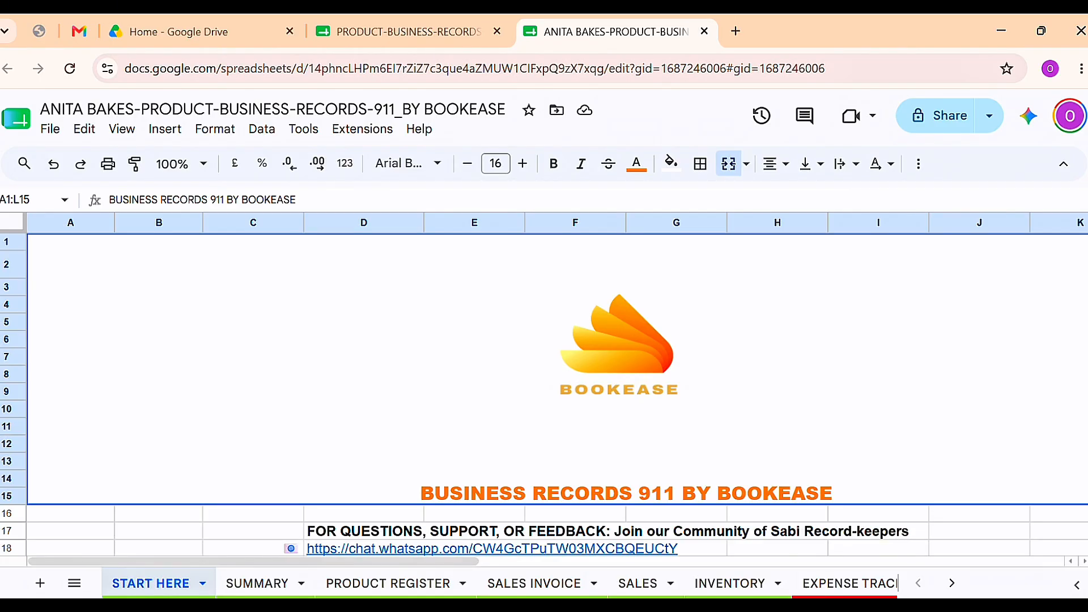
scroll(545, 391, down, 2)
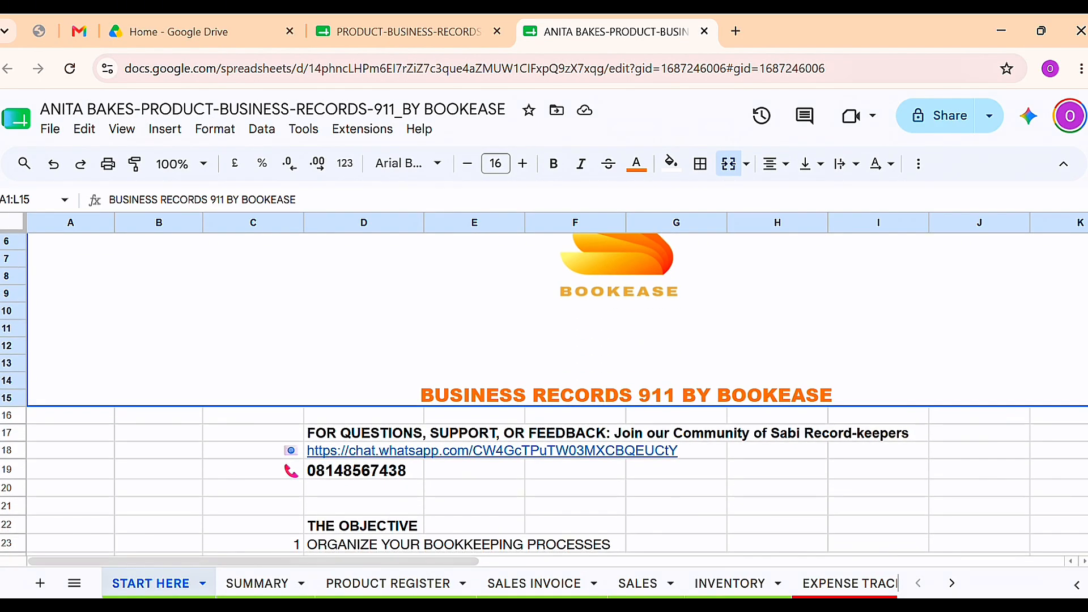
scroll(545, 392, down, 3)
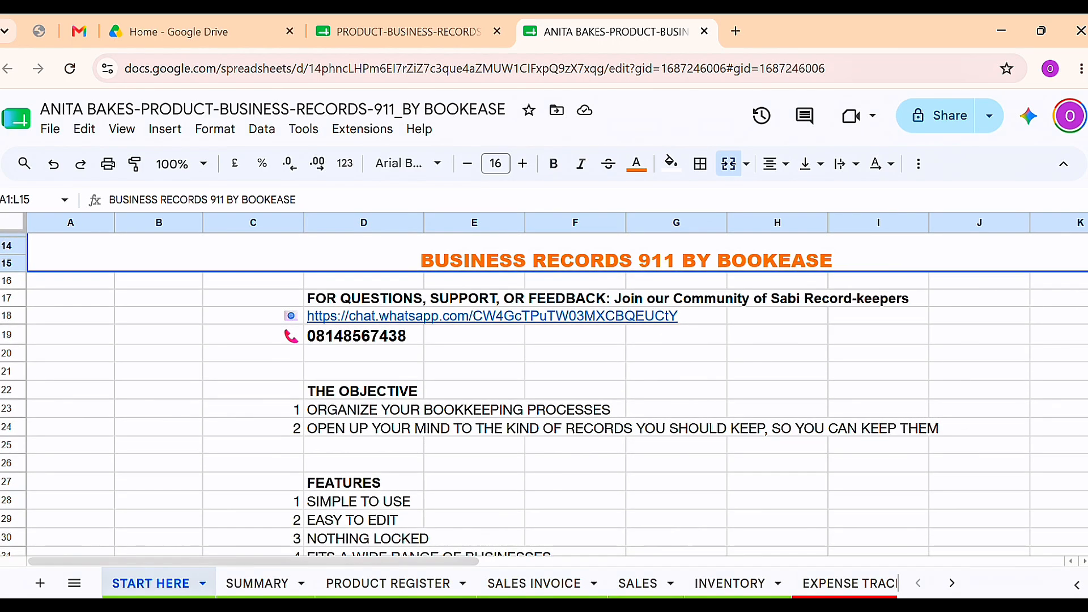
scroll(544, 391, down, 3)
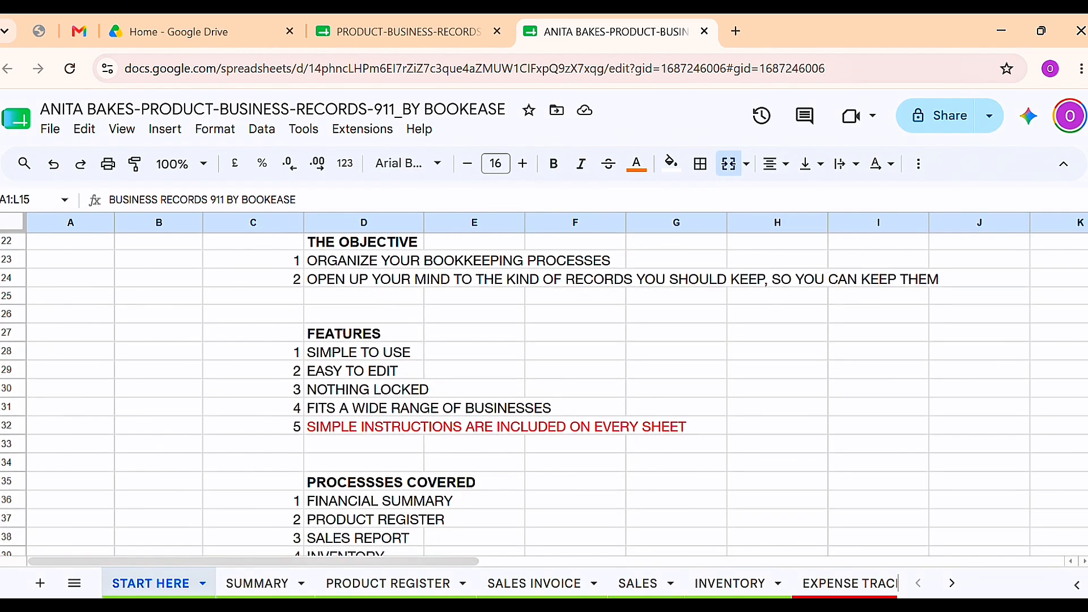
Step: Open the SUMMARY sheet and review the overall totals and the monthly sales, expenses and profit or loss table
click(257, 583)
scroll(396, 391, down, 3)
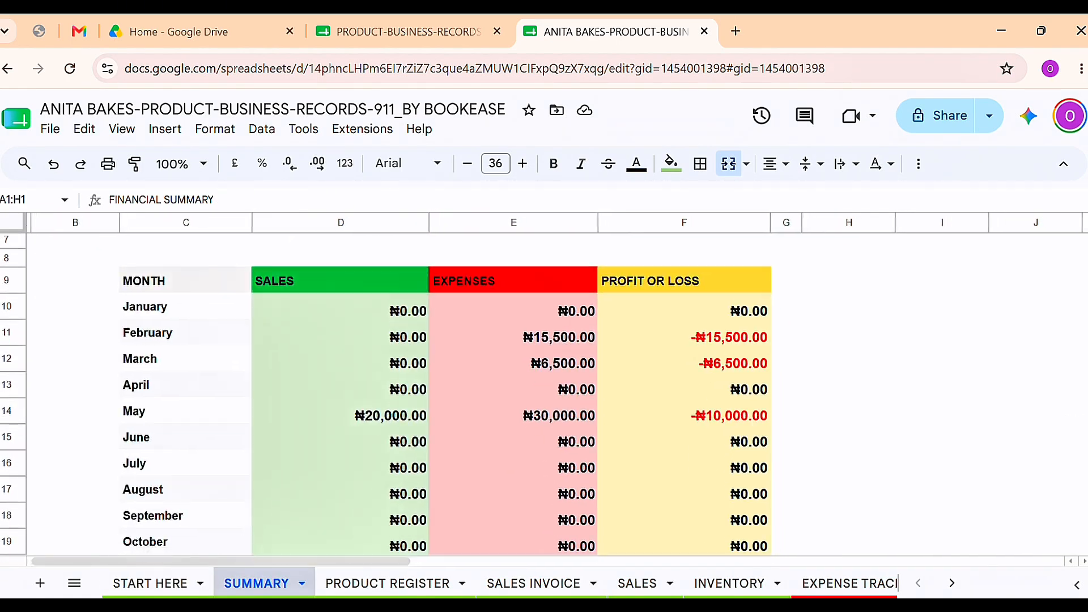
scroll(397, 391, up, 2)
scroll(544, 391, up, 2)
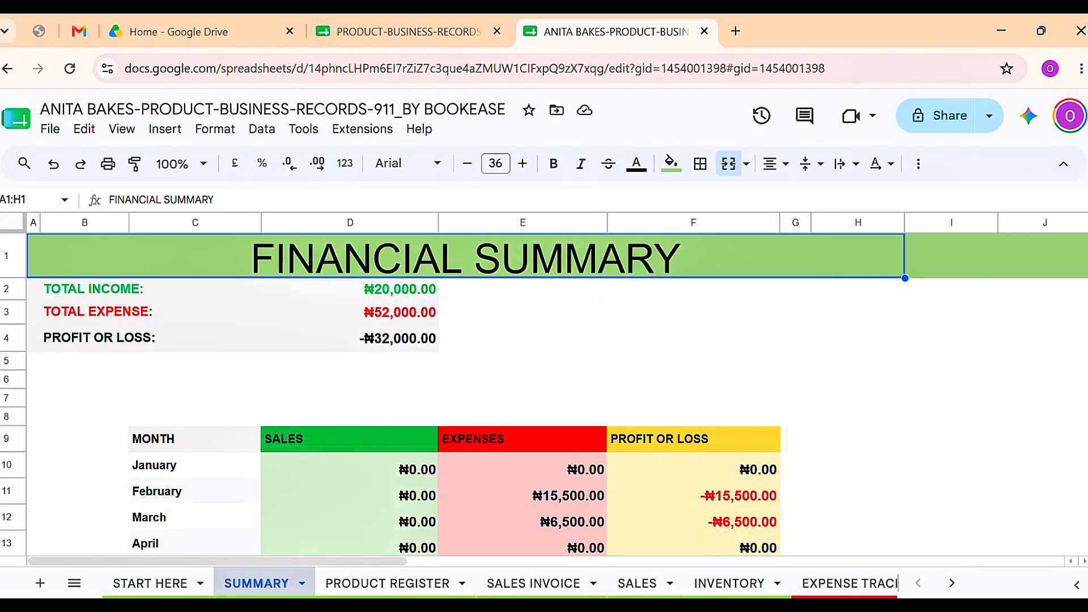
scroll(397, 391, down, 5)
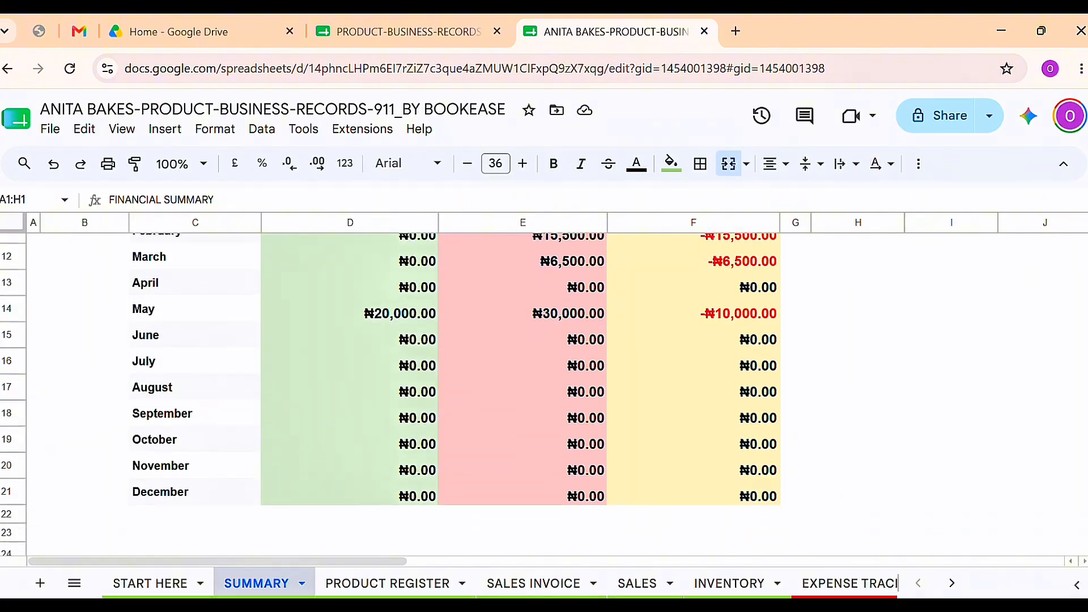
scroll(397, 391, up, 2)
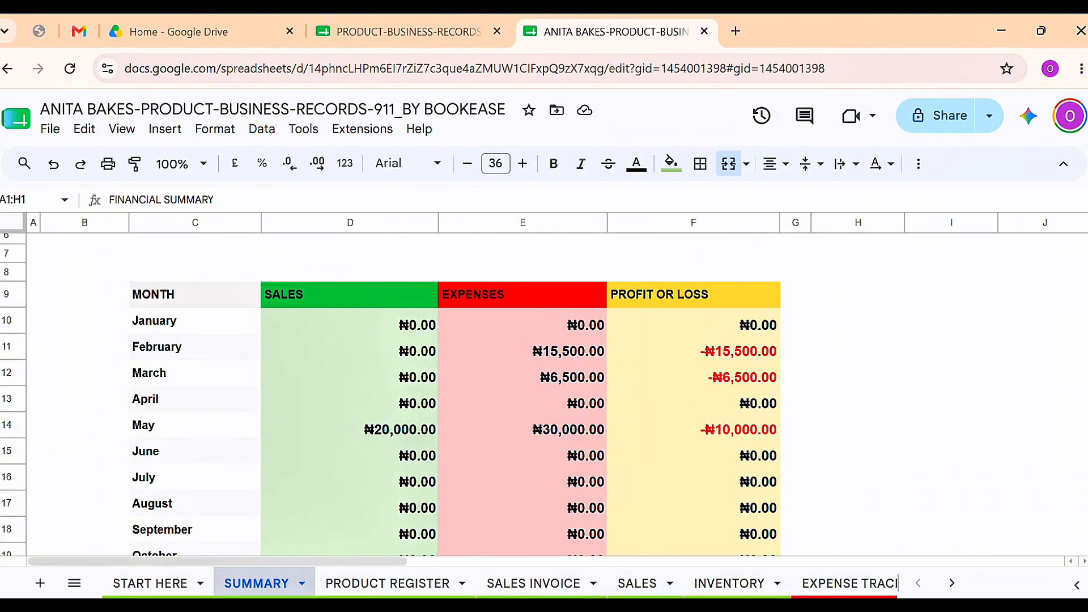
Step: Replace the February and March expenses formulas in the monthly summary table with 0
click(522, 347)
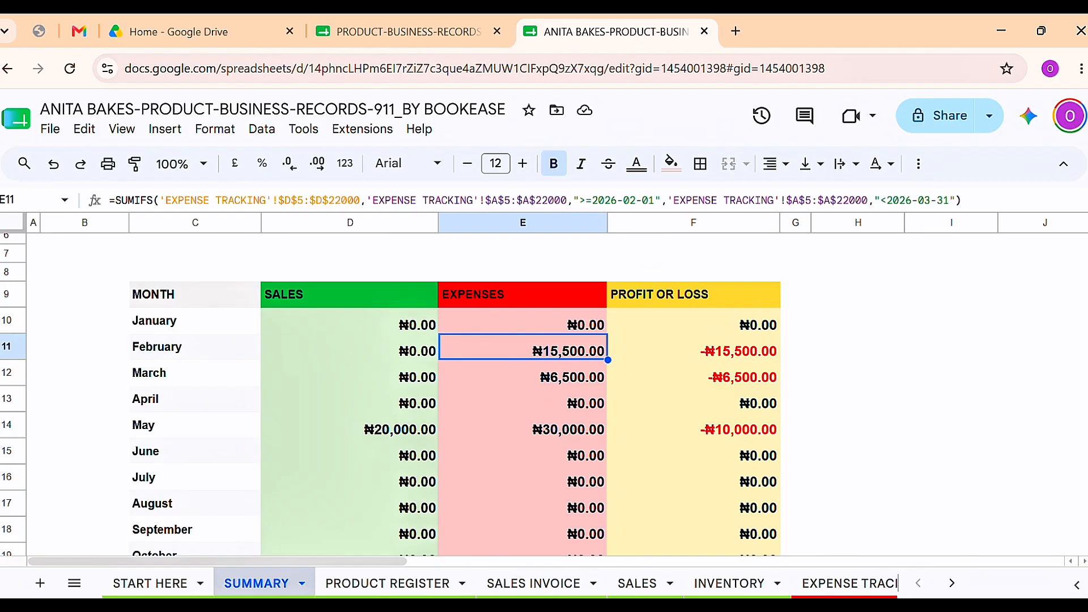
text(0)
key(Return)
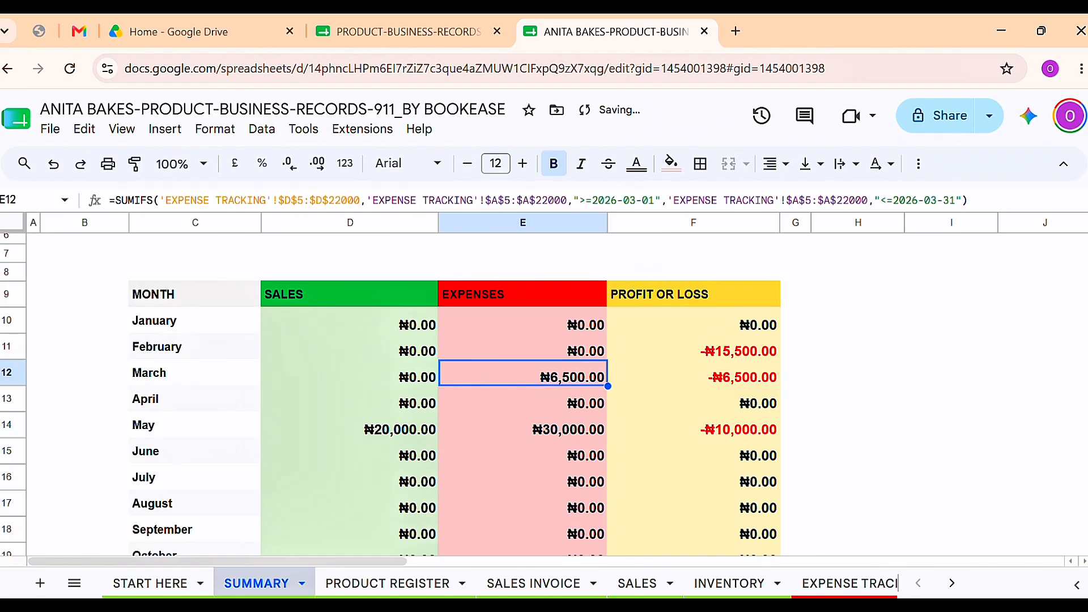
text(0)
key(Return)
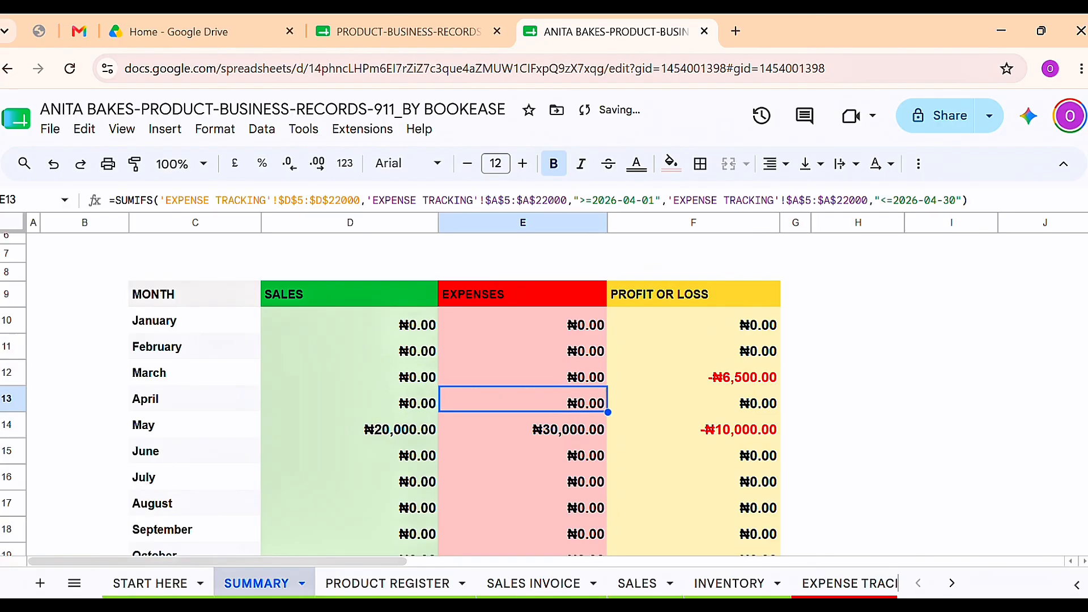
click(694, 425)
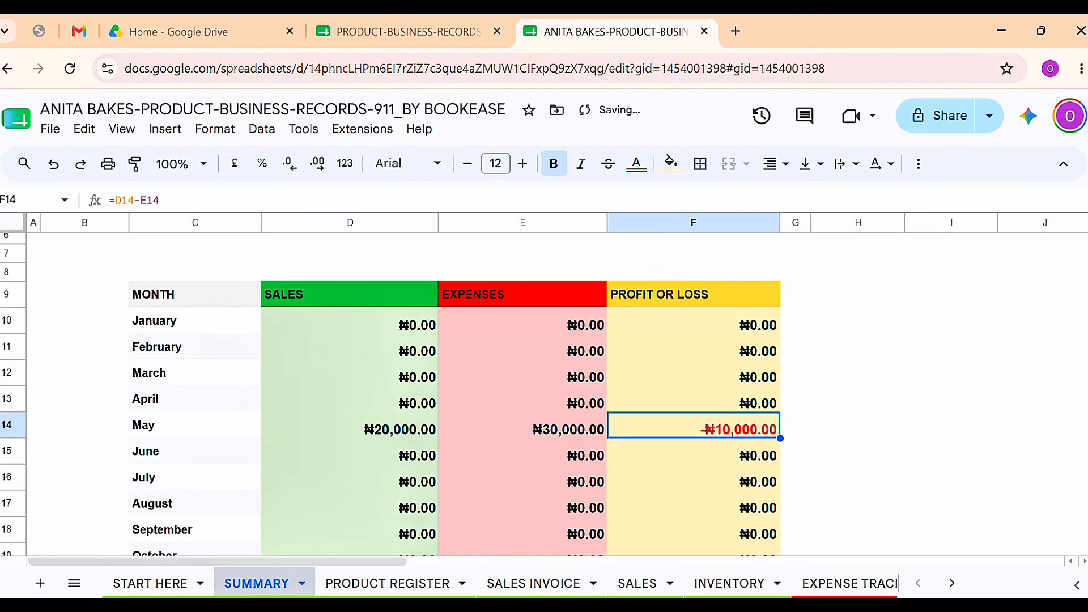
text(0)
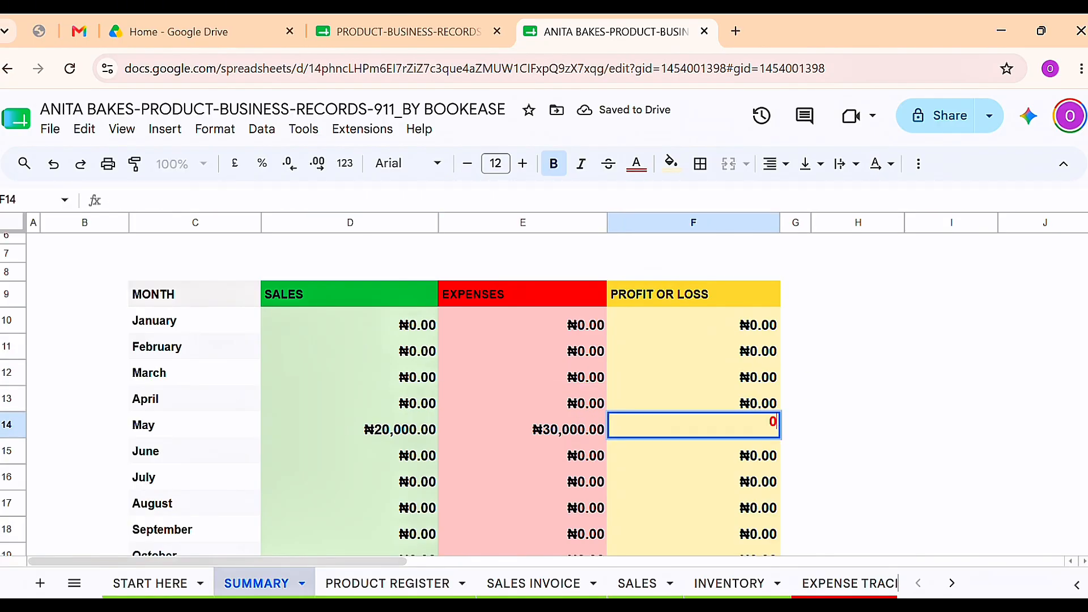
key(Return)
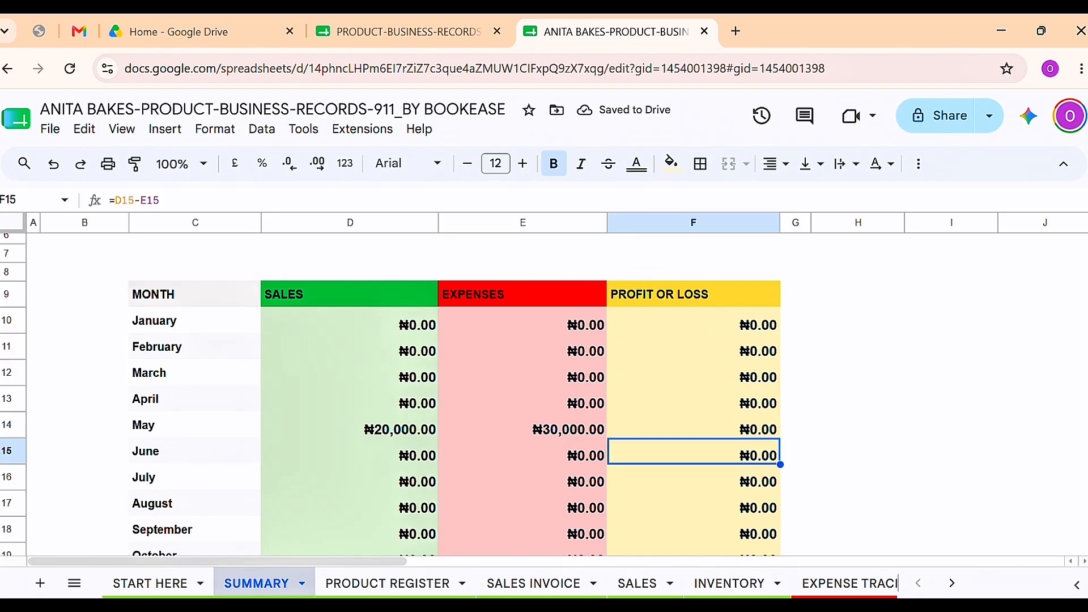
key(ctrl+z)
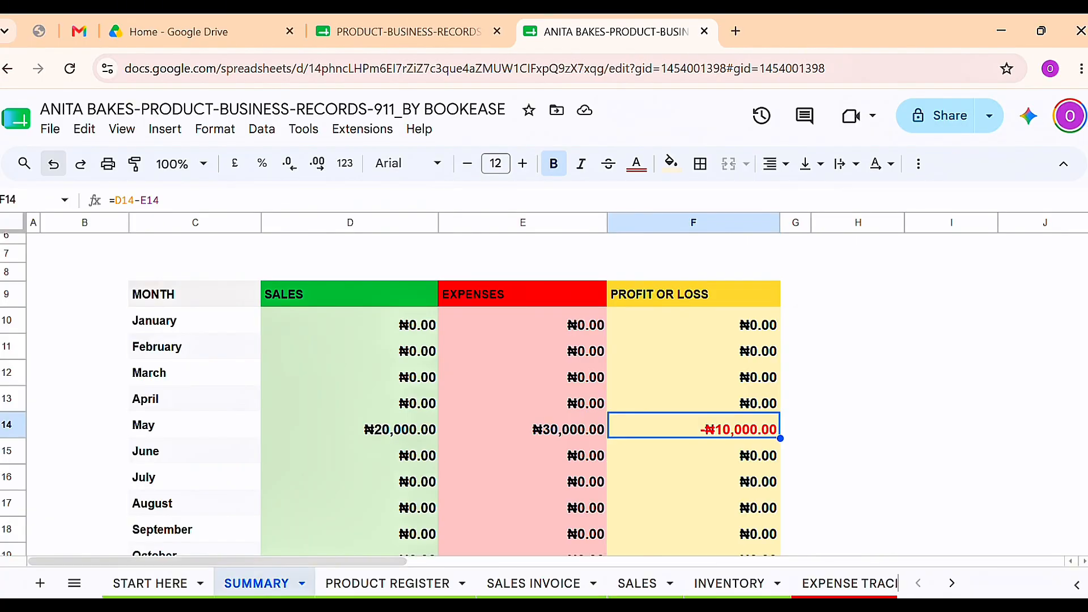
Step: Examine May's row in the summary table, then the underlying records on the SALES and EXPENSE TRACKING sheets
click(188, 432)
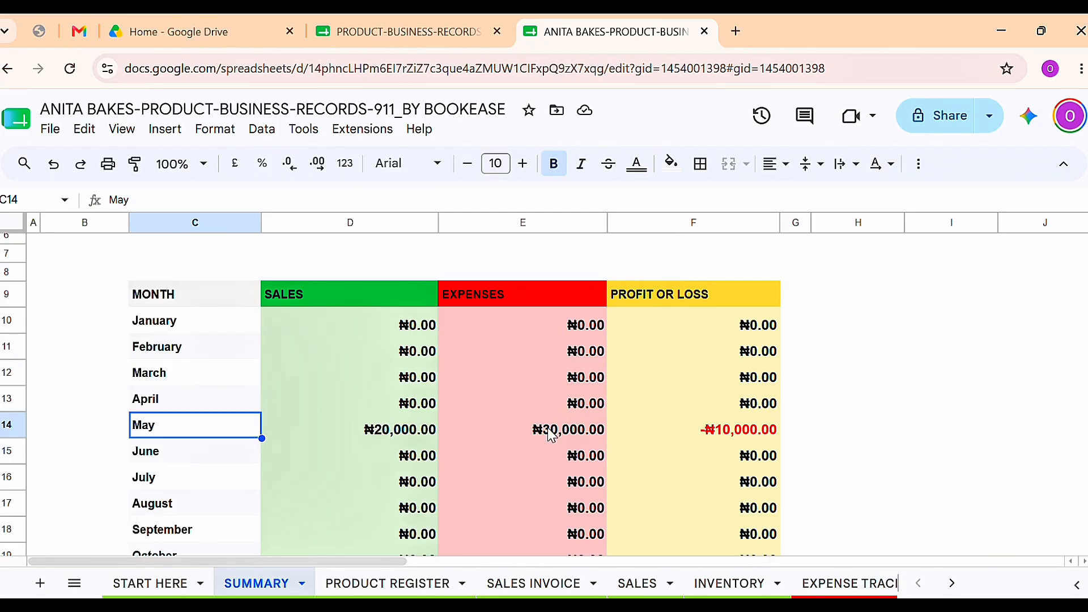
click(763, 434)
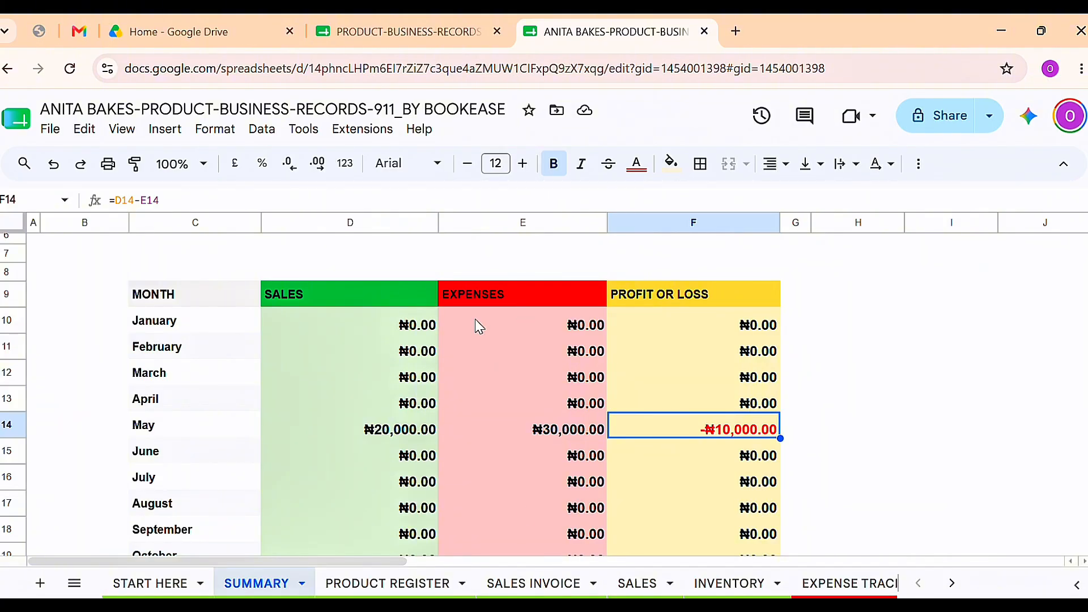
click(647, 587)
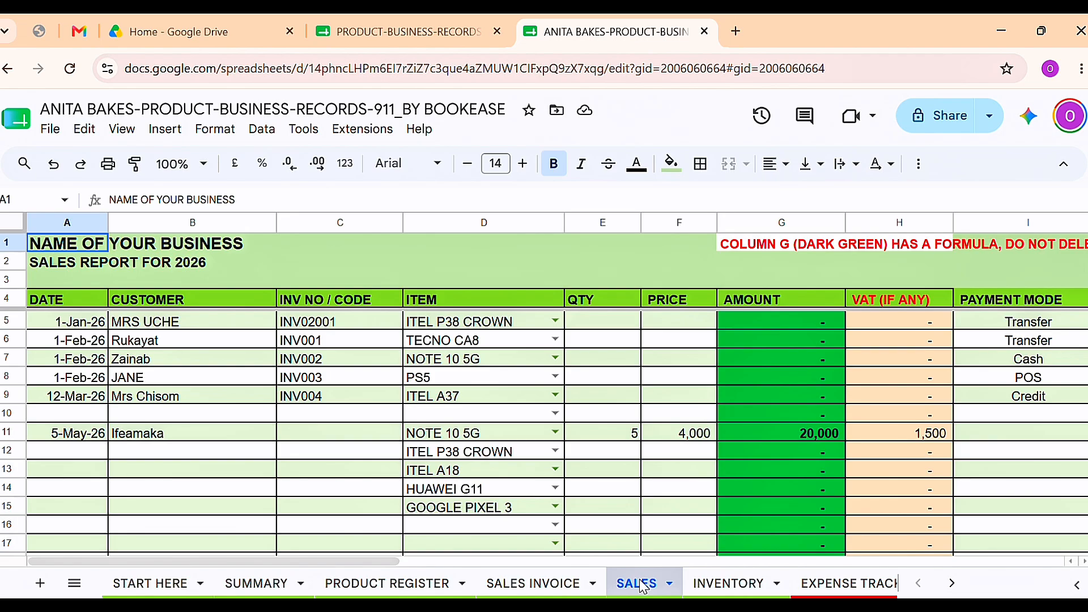
click(256, 585)
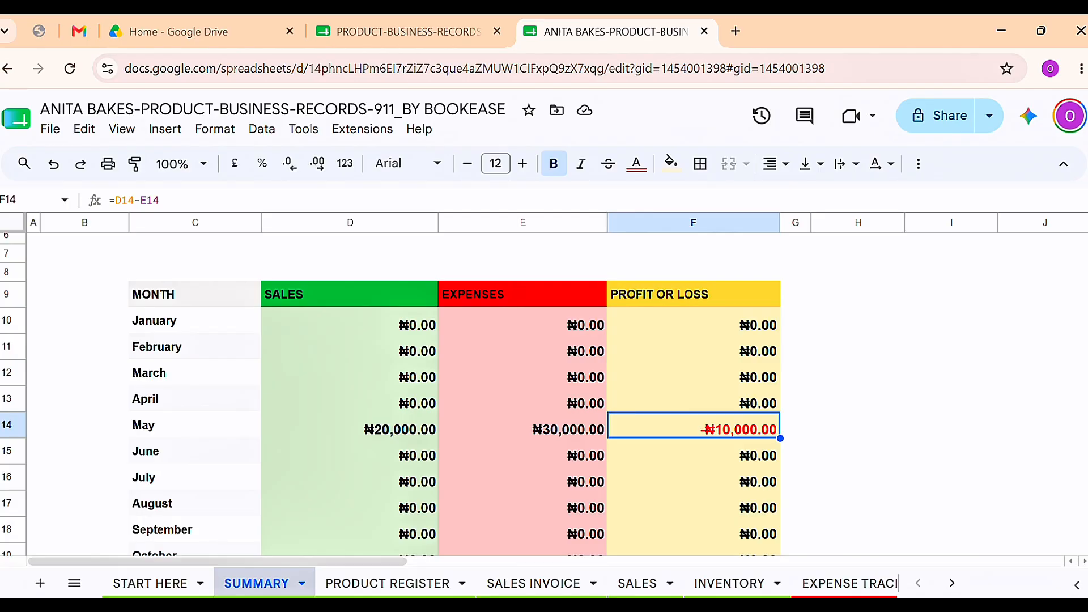
click(953, 583)
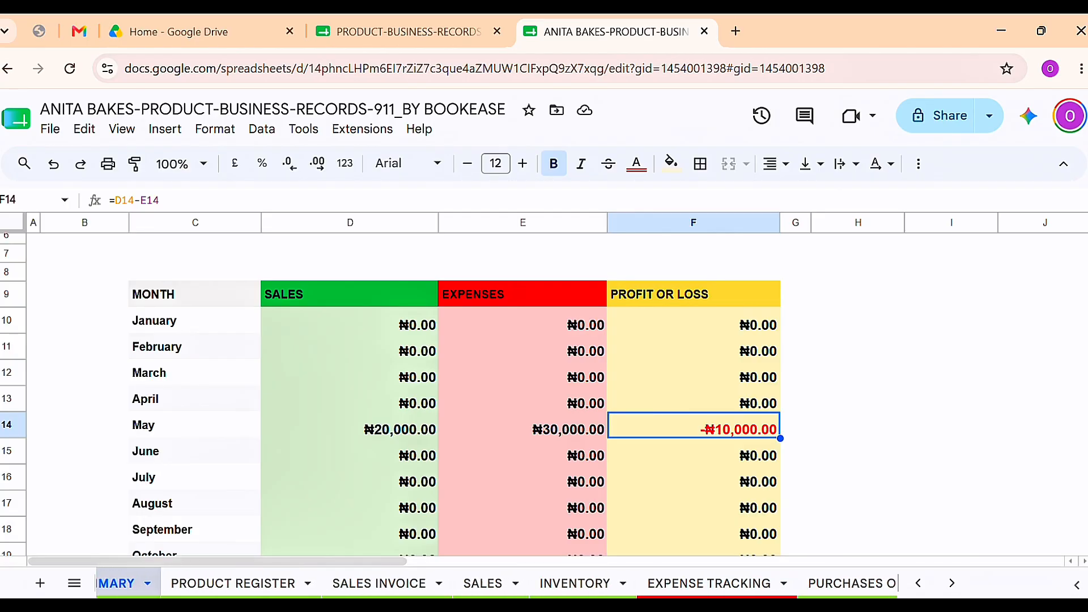
click(710, 584)
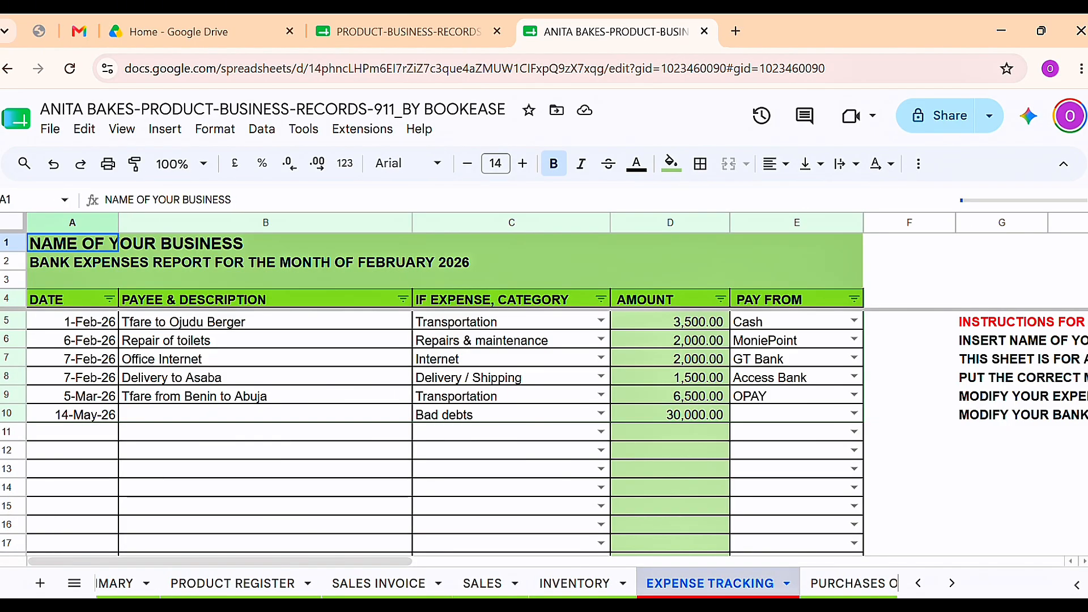
Step: Compare the SALES and EXPENSES columns of the financial summary with the two sheets that feed them
click(116, 584)
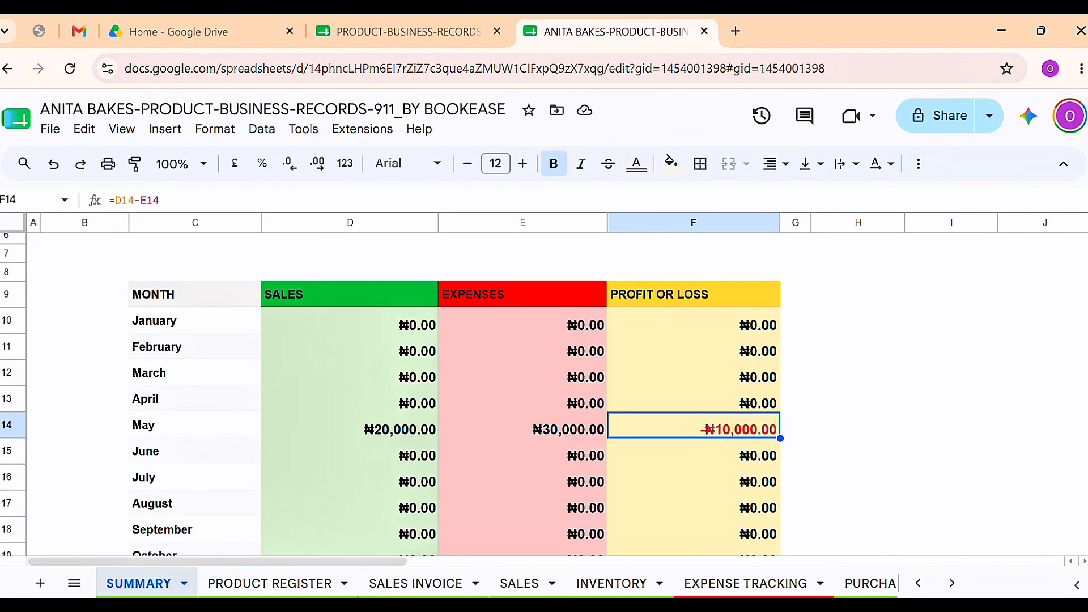
click(325, 295)
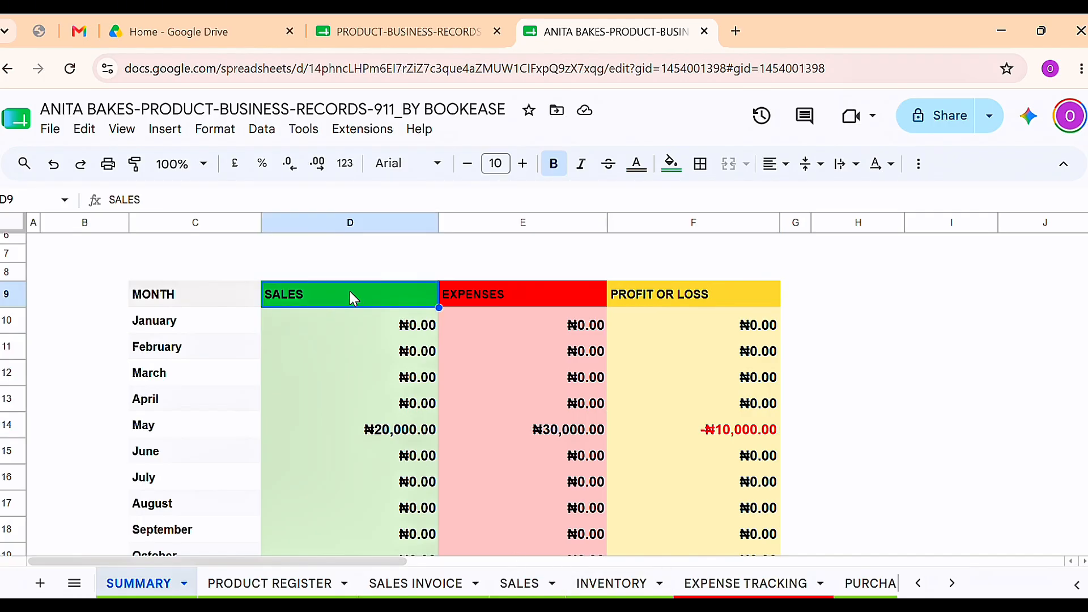
click(464, 300)
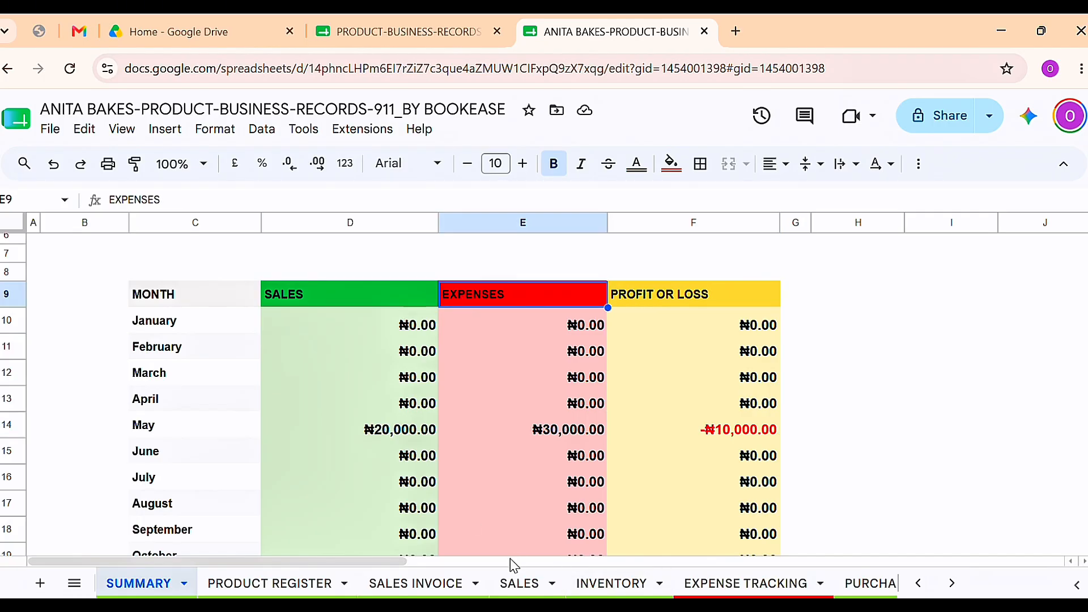
click(518, 585)
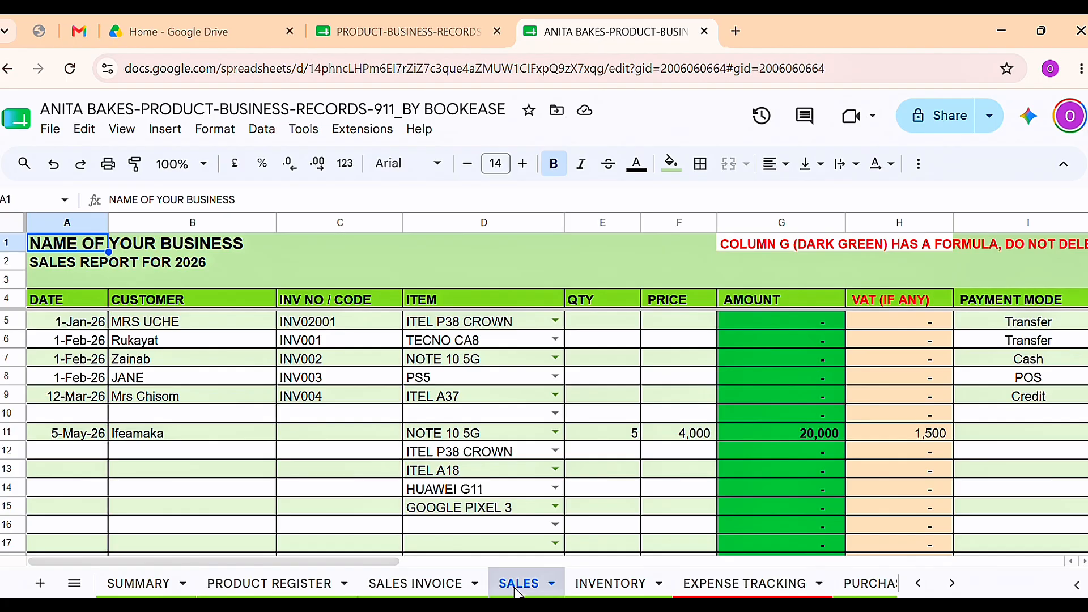
click(746, 584)
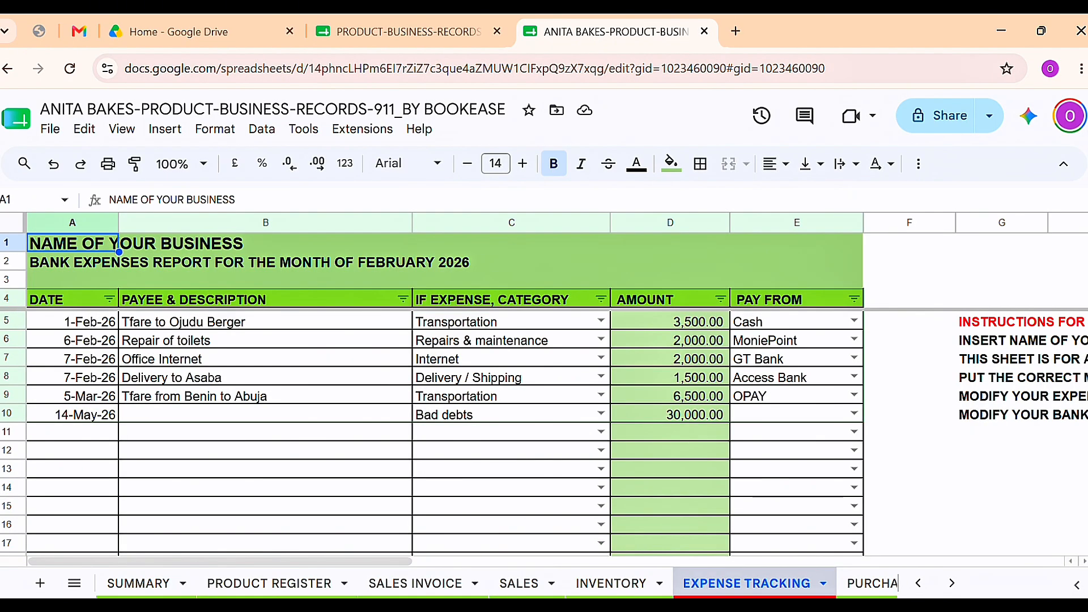
Step: Replace May's expenses formula in the SUMMARY sheet with 0
click(139, 584)
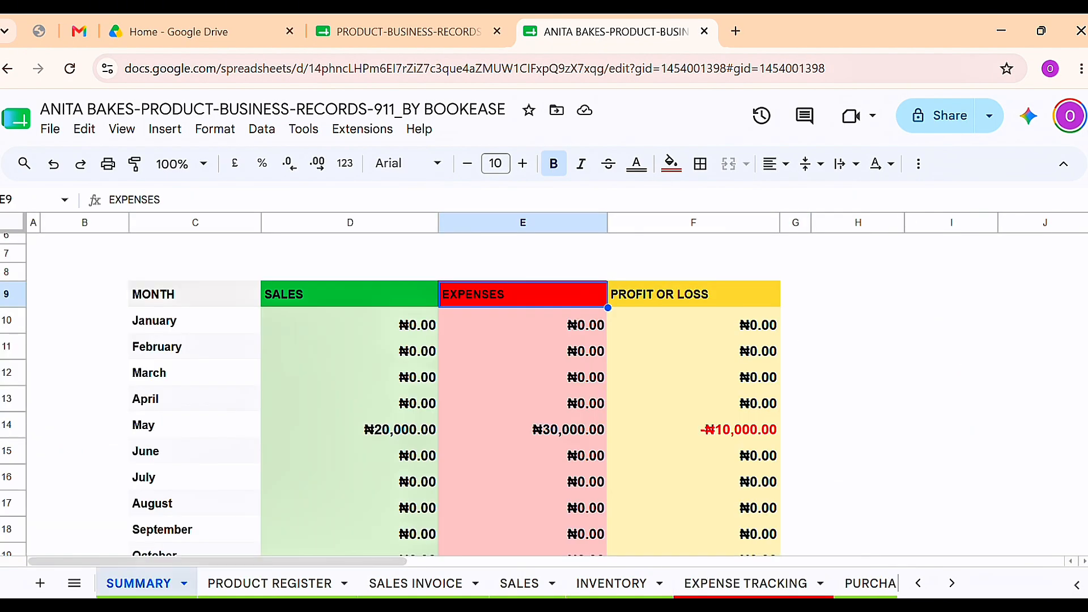
key(Down)
key(Down)
key(Down)
key(Down)
key(Down)
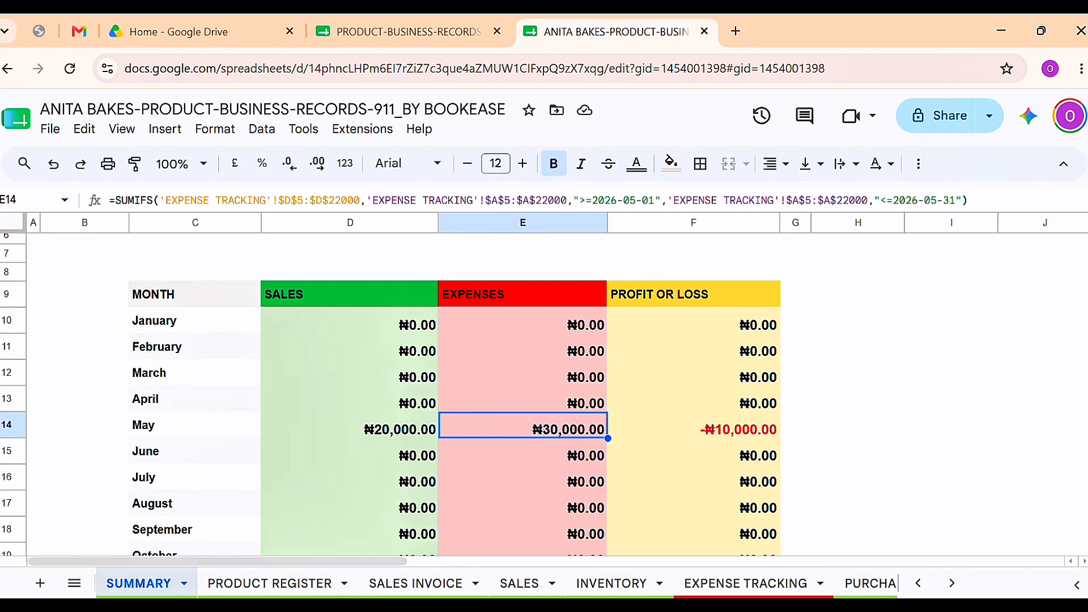
text(0)
key(Return)
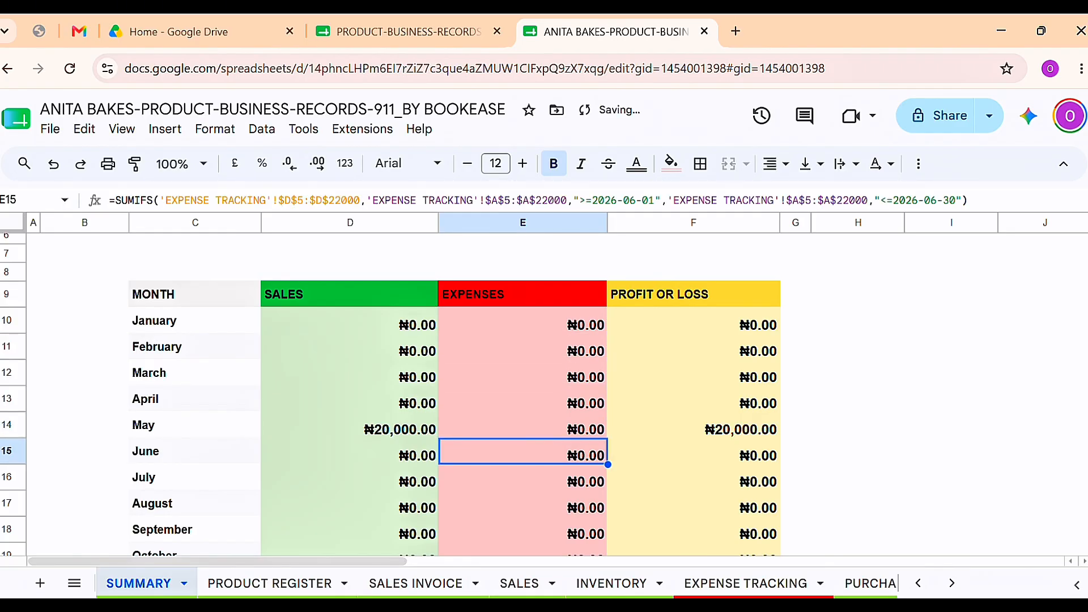
Step: Inspect the SUMIFS formula behind May's sales figure without changing it
double_click(311, 424)
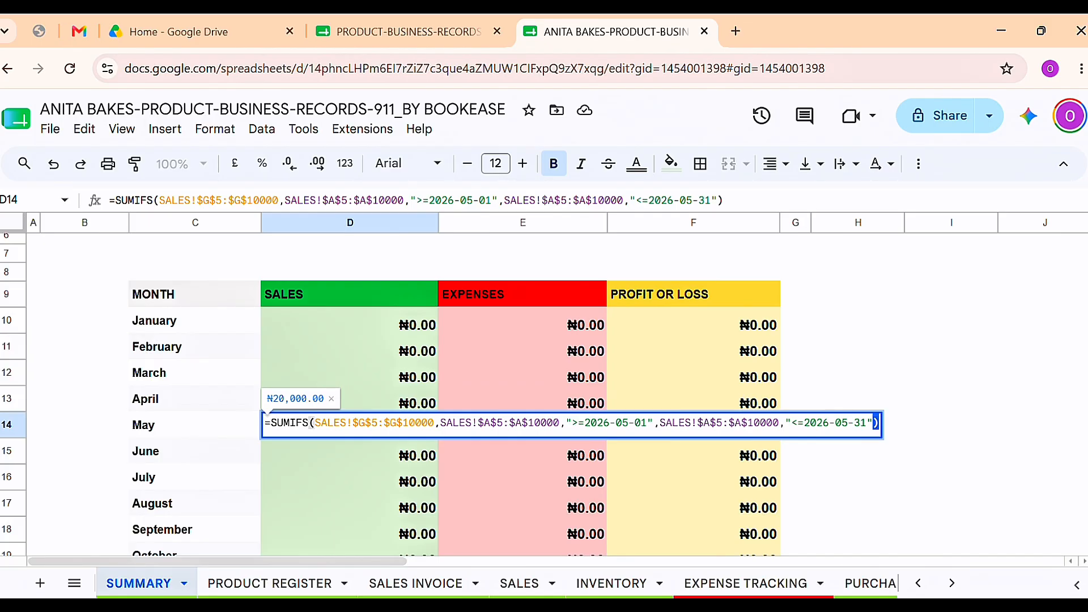
click(375, 479)
click(400, 432)
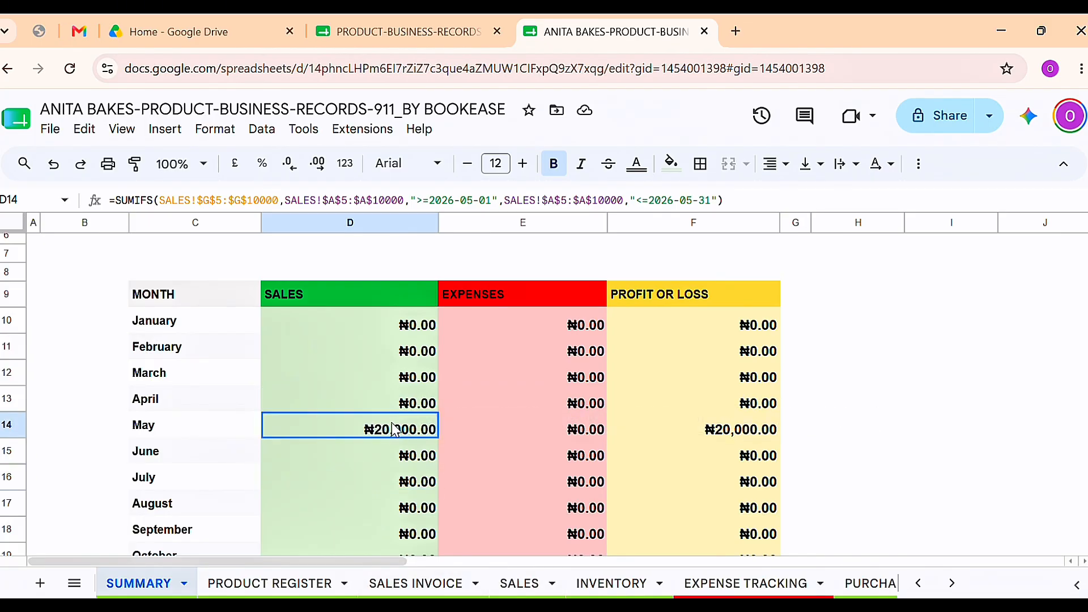
Step: Replace May's sales formula in the SUMMARY sheet with 0 and check the monthly profit or loss figures
text(0)
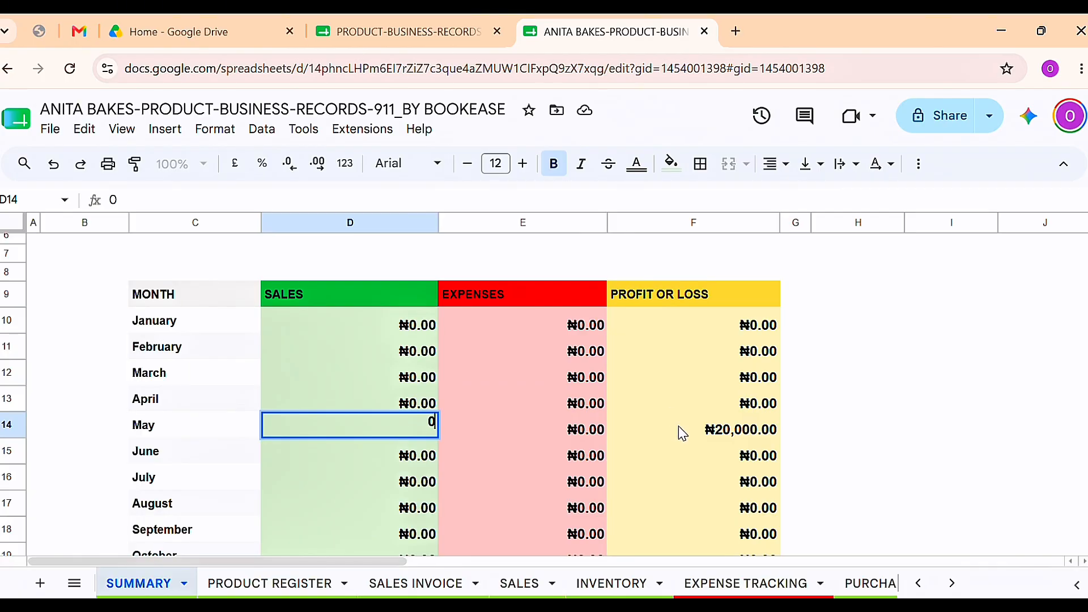
click(710, 426)
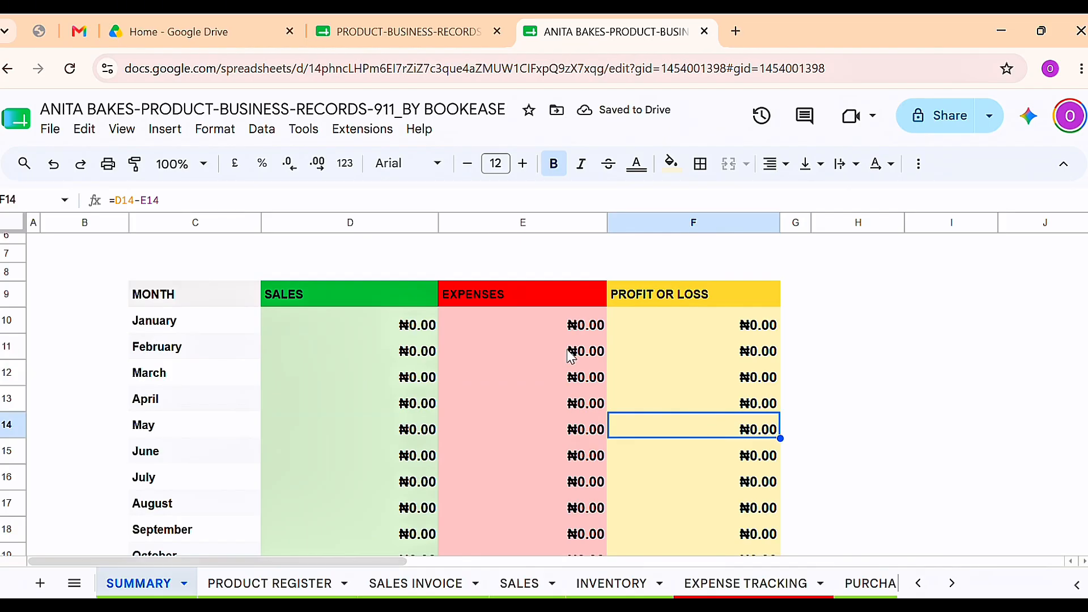
scroll(574, 442, down, 3)
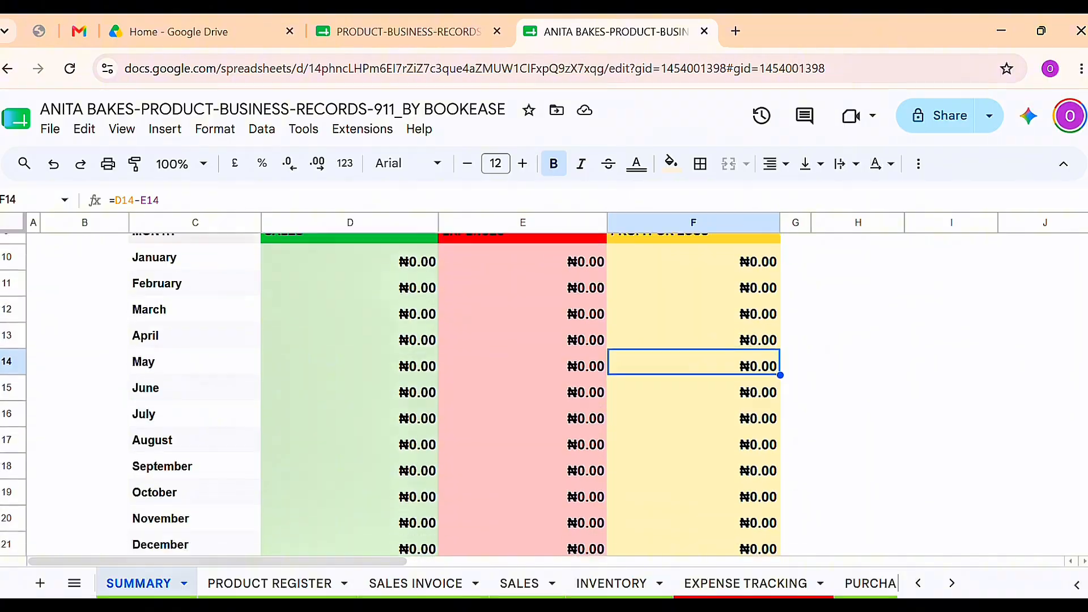
scroll(397, 392, up, 4)
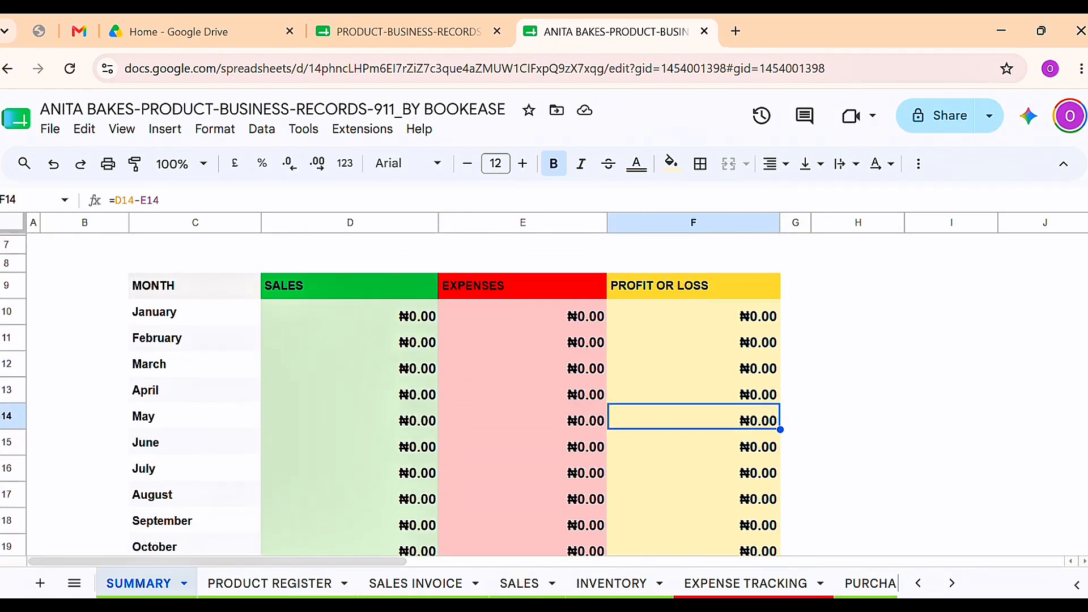
Step: Review the total income, total expense and profit or loss lines of the financial summary
scroll(397, 391, up, 2)
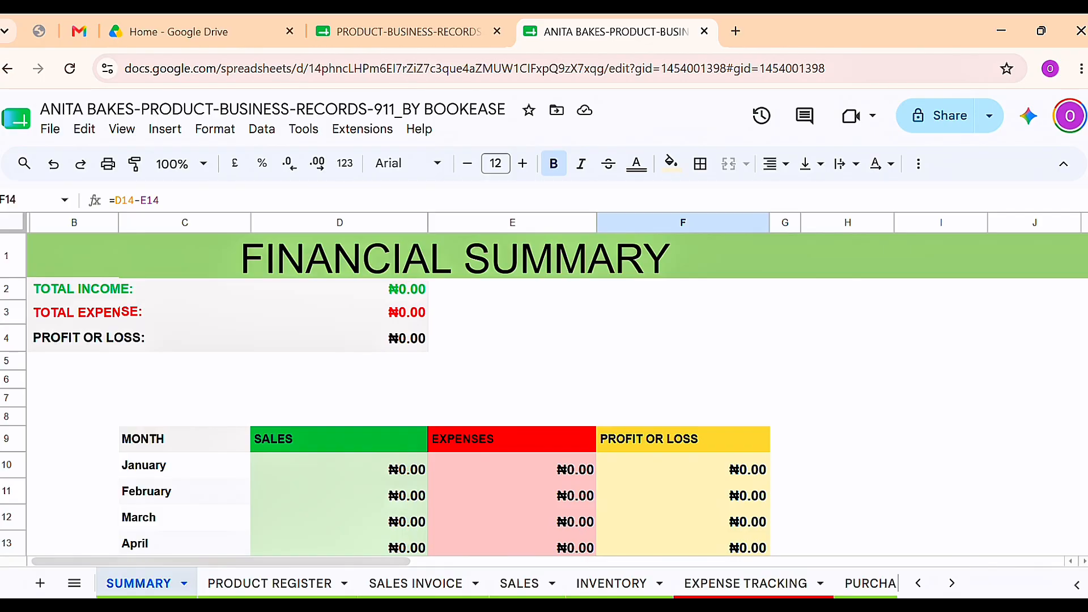
click(117, 312)
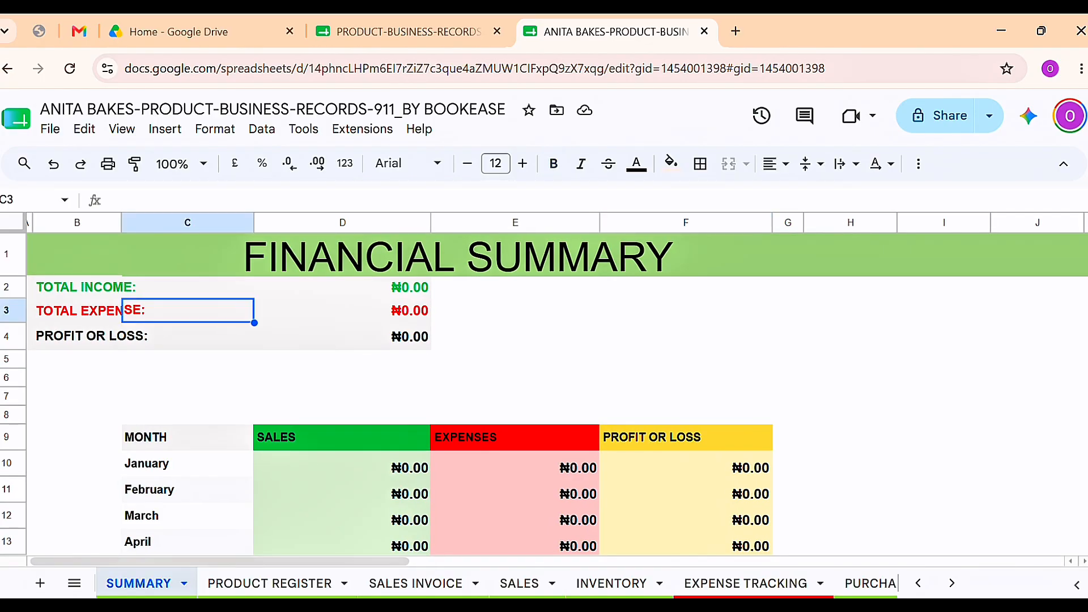
click(113, 337)
scroll(227, 391, down, 3)
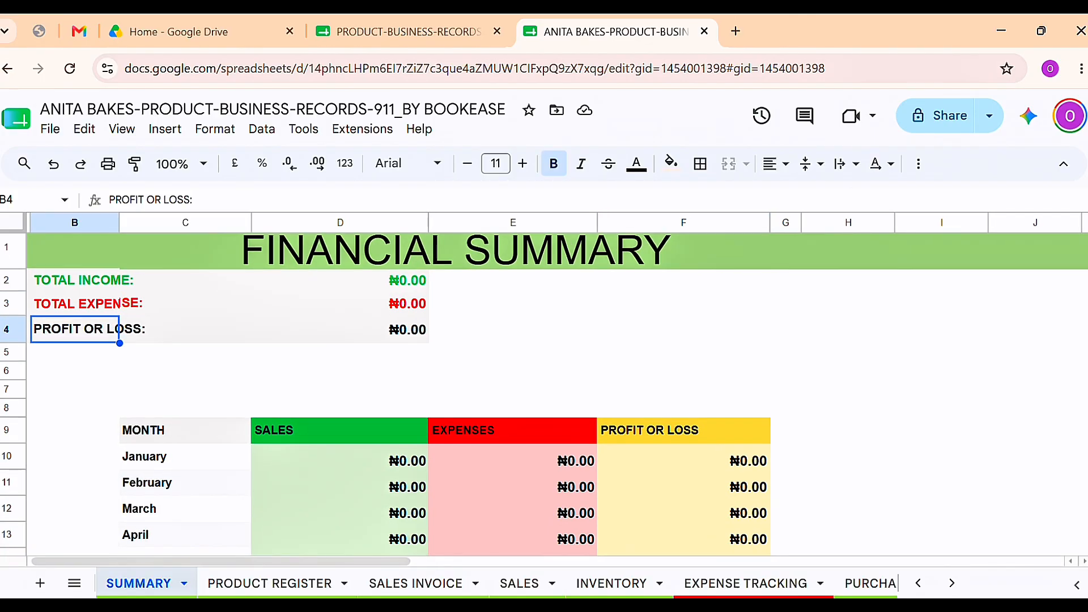
scroll(544, 391, up, 5)
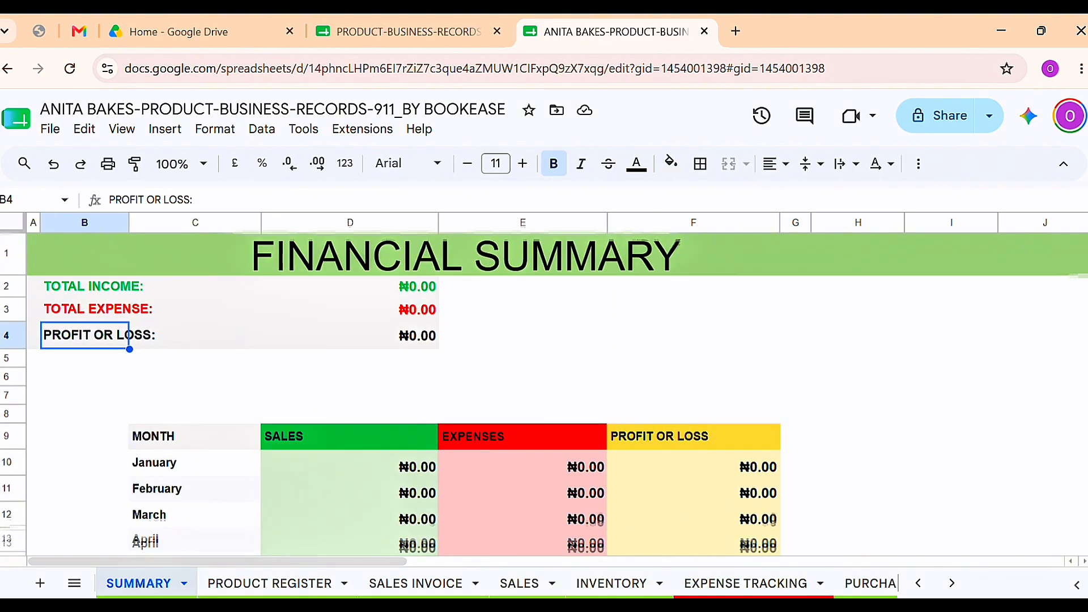
Step: Browse the registered product names on the PRODUCT REGISTER sheet, from the heading down through the ITEL models and back
click(271, 584)
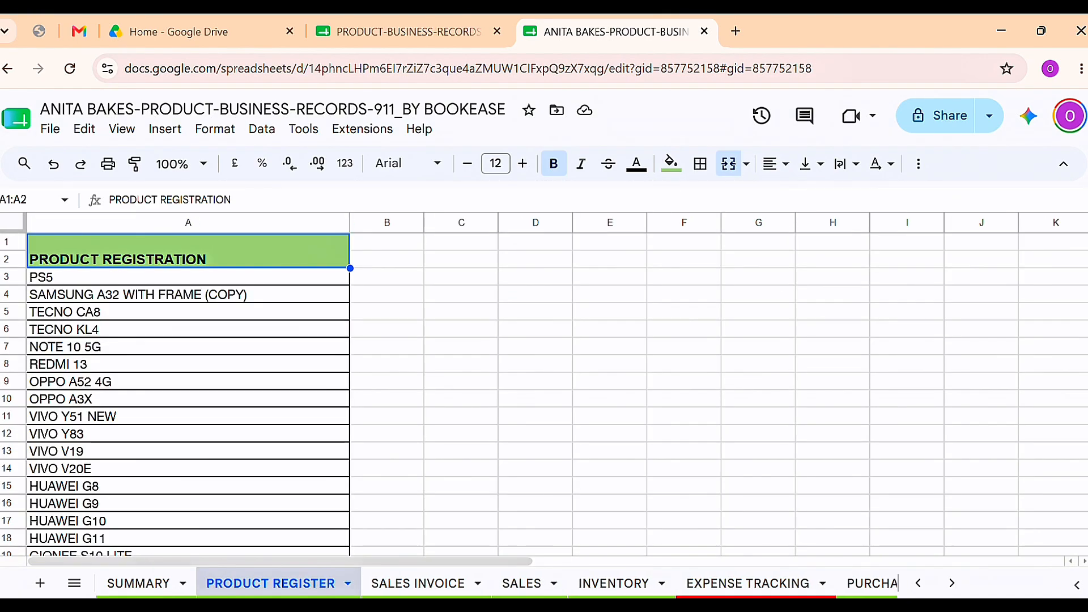
key(Down)
key(Down)
key(Down)
key(Down)
key(Down)
key(Down)
key(Down)
key(Down)
key(Down)
key(Down)
key(Down)
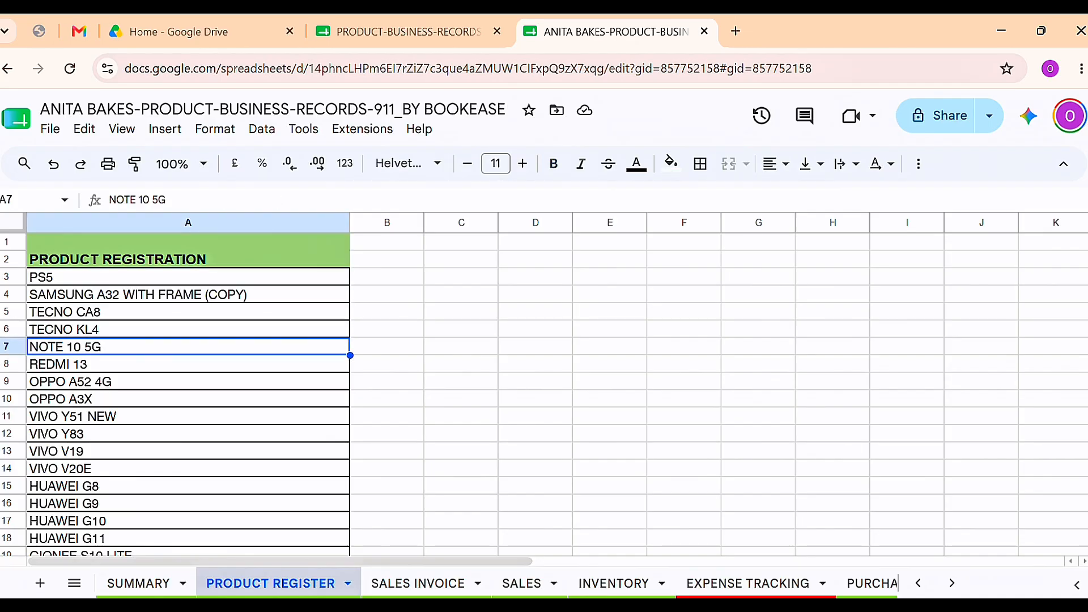
key(Down)
key(Down)
key(Down)
key(Down)
key(Down)
key(Down)
key(Down)
key(Down)
key(Down)
key(Down)
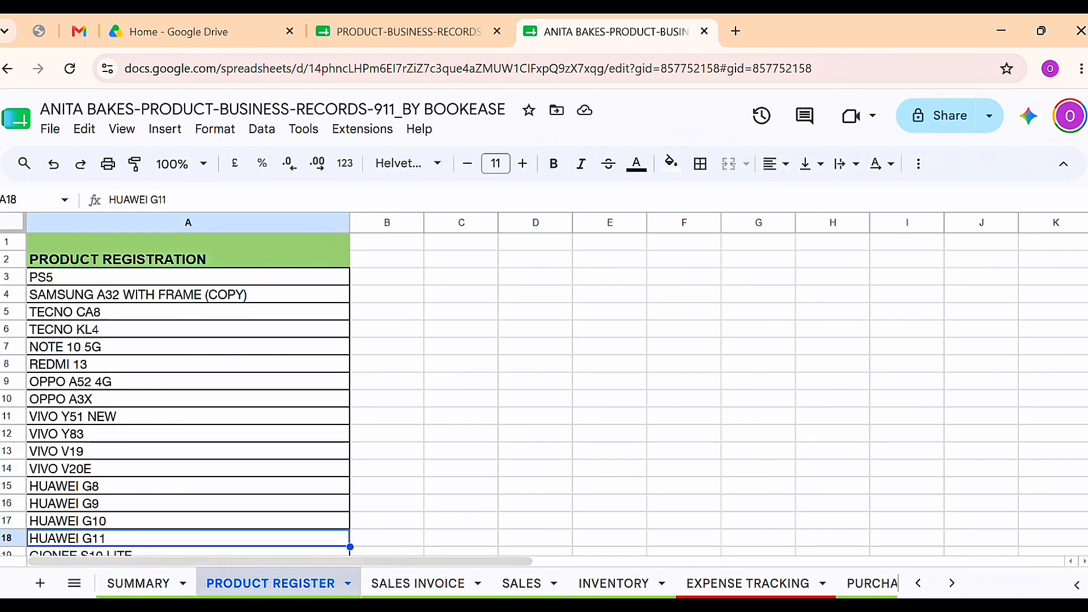
key(Down)
key(Down)
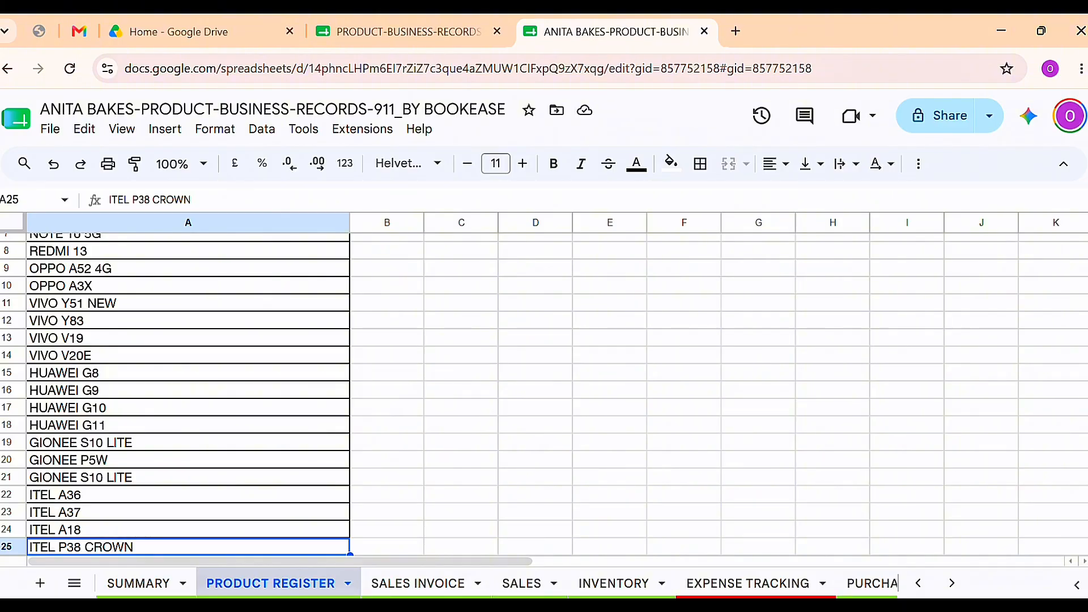
key(Up)
key(Up)
key(Up)
key(Up)
key(Up)
key(Up)
key(Up)
key(Up)
key(Up)
key(Up)
key(Up)
key(Up)
key(Up)
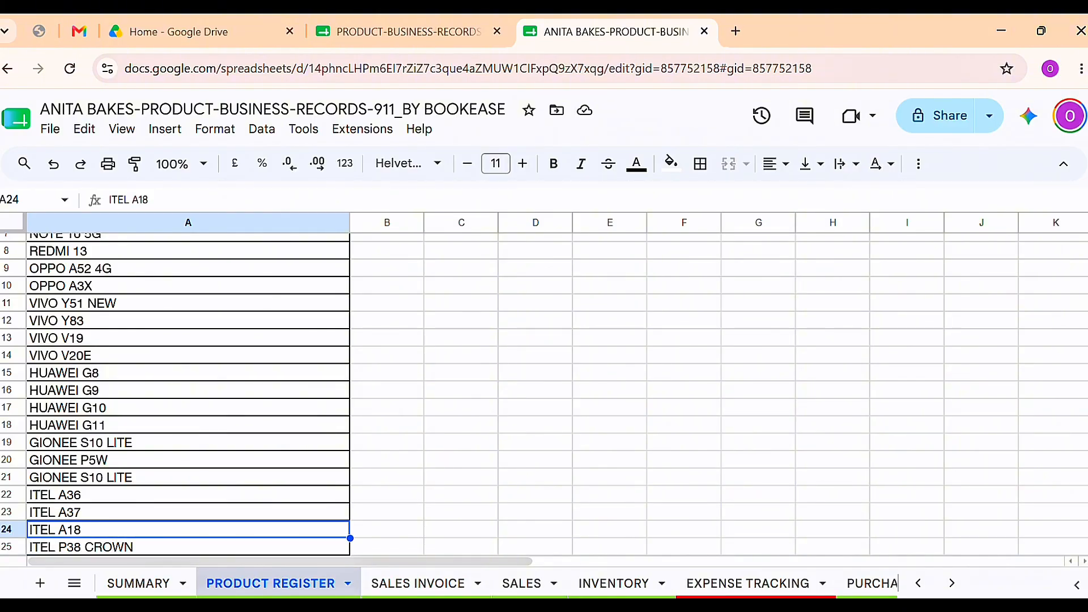
key(Up)
key(Up)
key(Up)
key(Up)
key(Up)
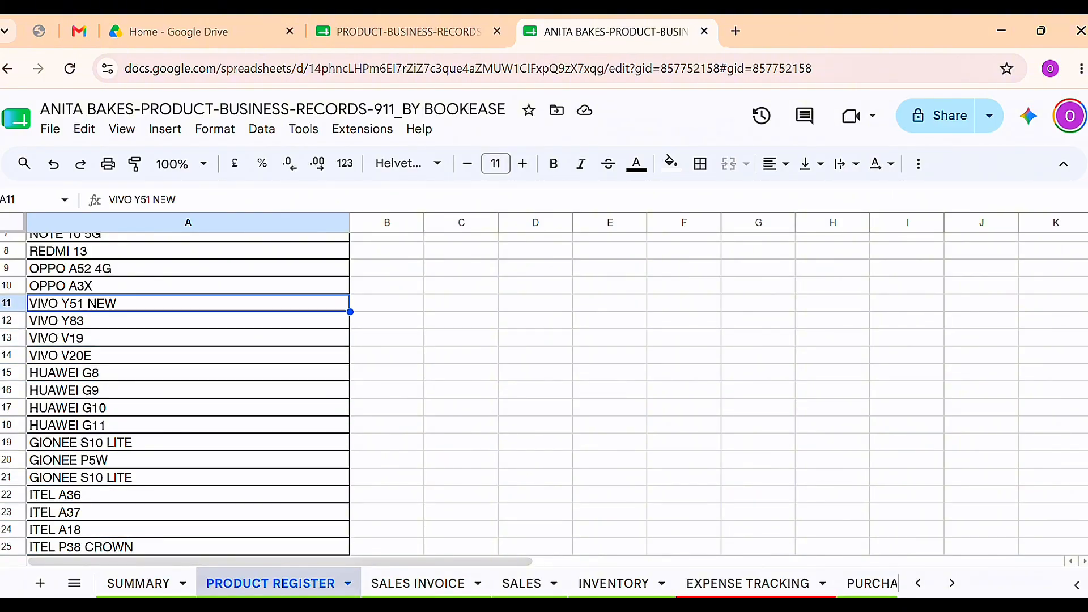
key(Down)
key(Down)
key(Down)
key(Down)
key(Down)
key(Down)
key(Down)
key(Down)
key(Down)
key(Down)
key(Down)
key(Down)
key(Down)
key(Down)
key(Down)
key(Down)
key(Down)
key(Down)
key(Down)
key(Down)
key(Down)
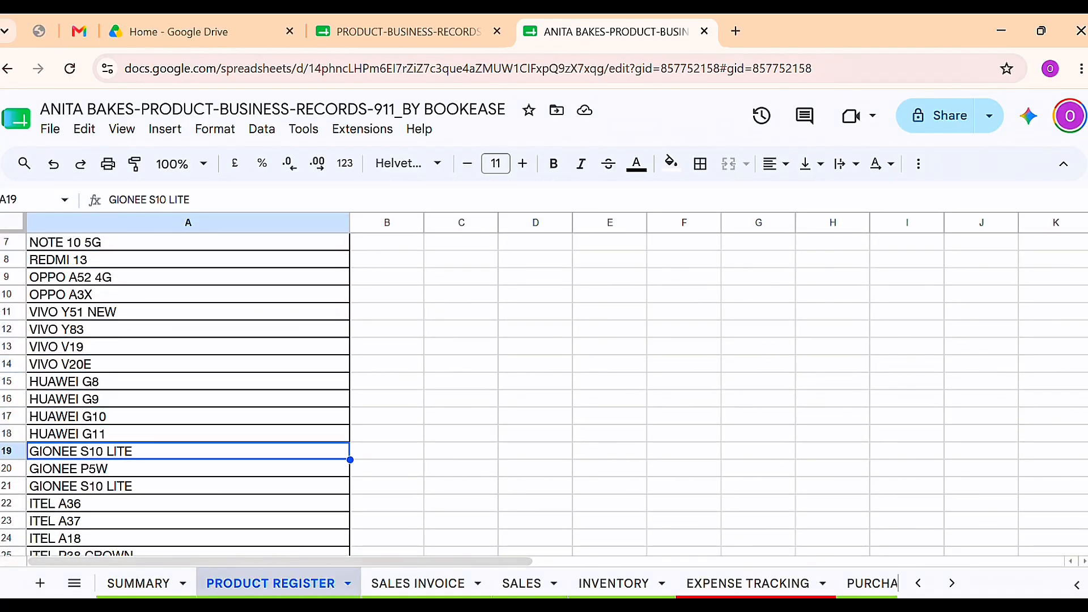
key(Up)
key(Up)
key(Up)
key(Up)
key(Up)
key(Up)
key(Up)
key(Up)
key(Up)
key(Up)
key(Up)
key(Up)
key(Up)
key(Up)
key(Up)
key(Up)
key(Up)
key(Up)
key(Up)
key(Up)
key(Up)
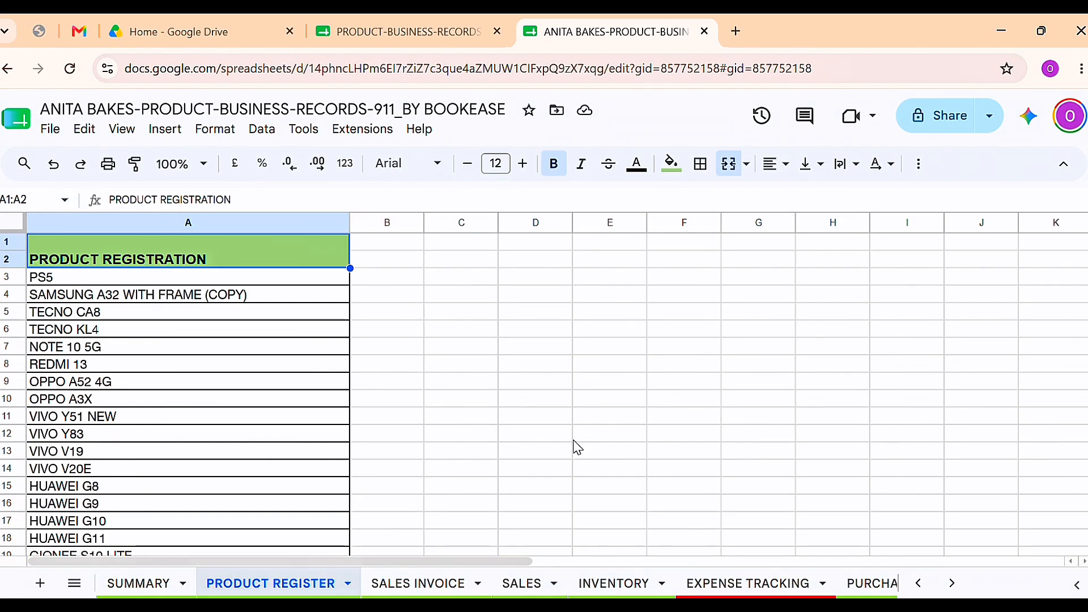
Step: View the SALES INVOICE sheet, then examine the business name and report title rows of the SALES sheet
click(429, 584)
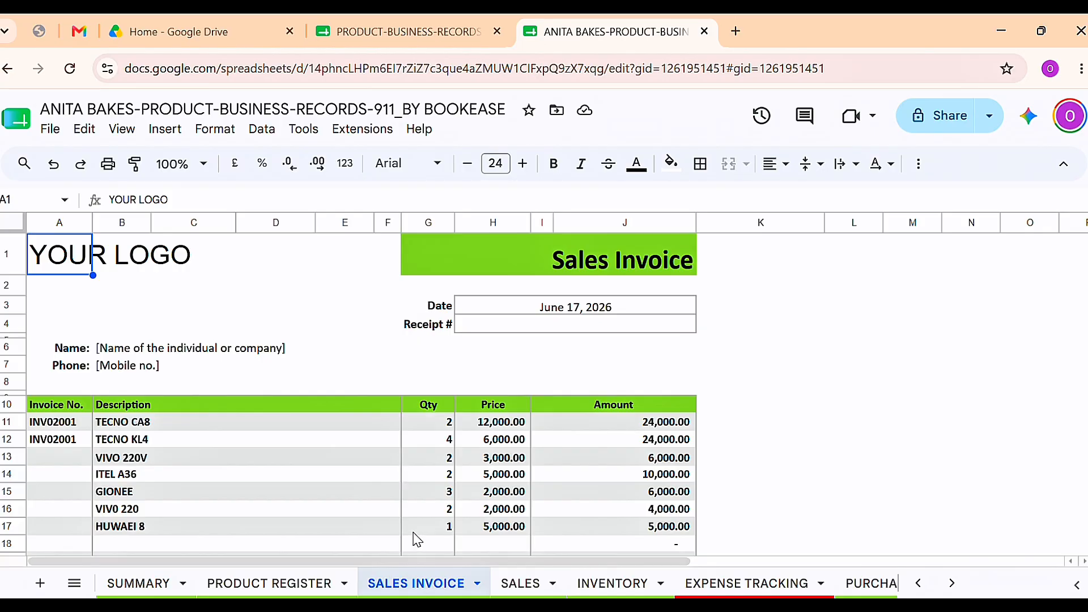
click(520, 584)
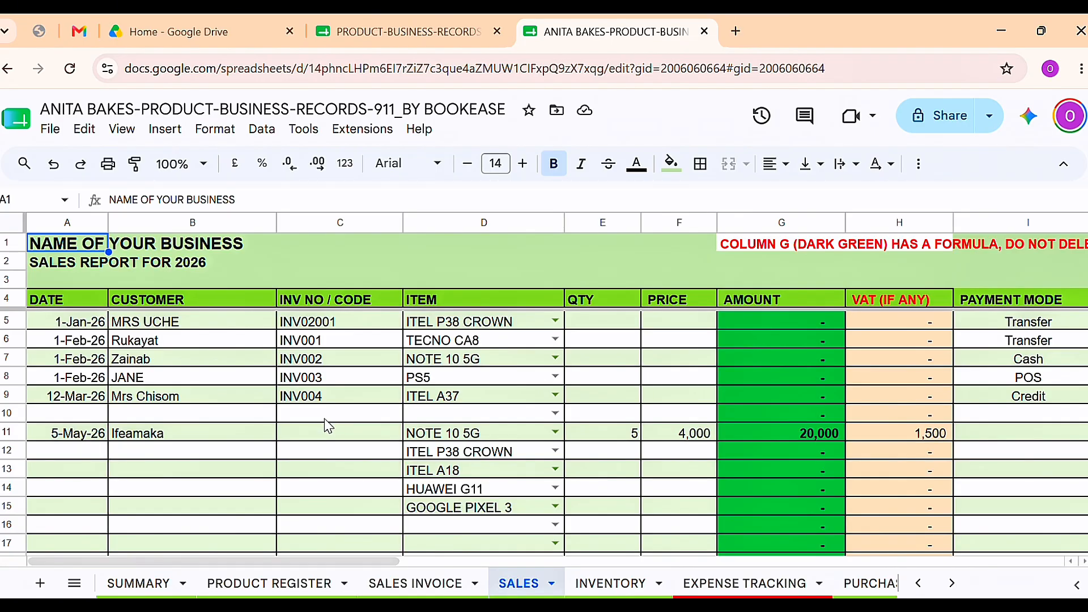
click(71, 301)
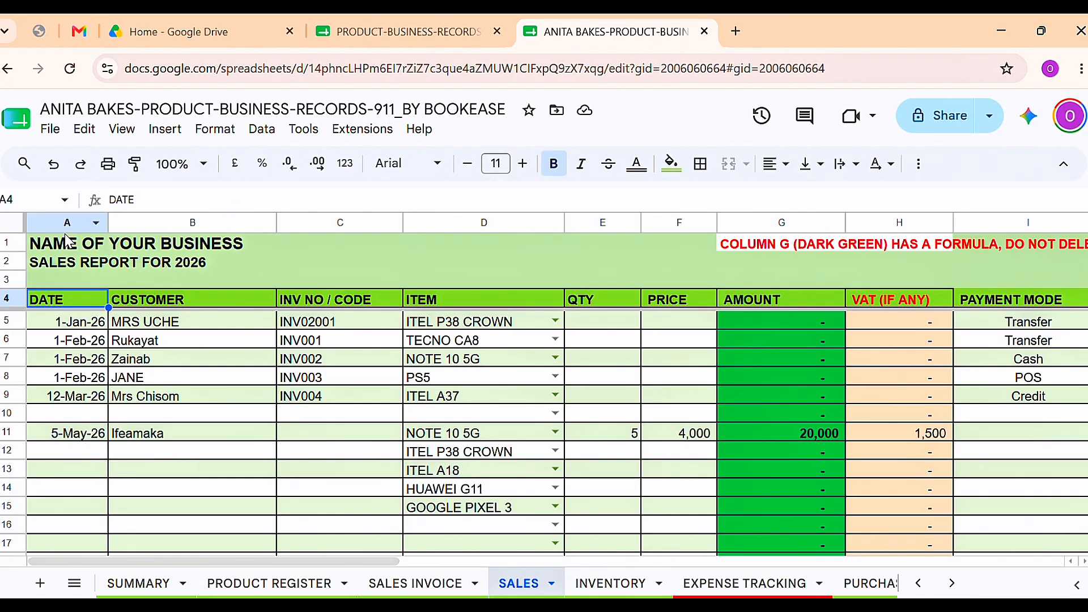
key(ctrl+space)
click(90, 251)
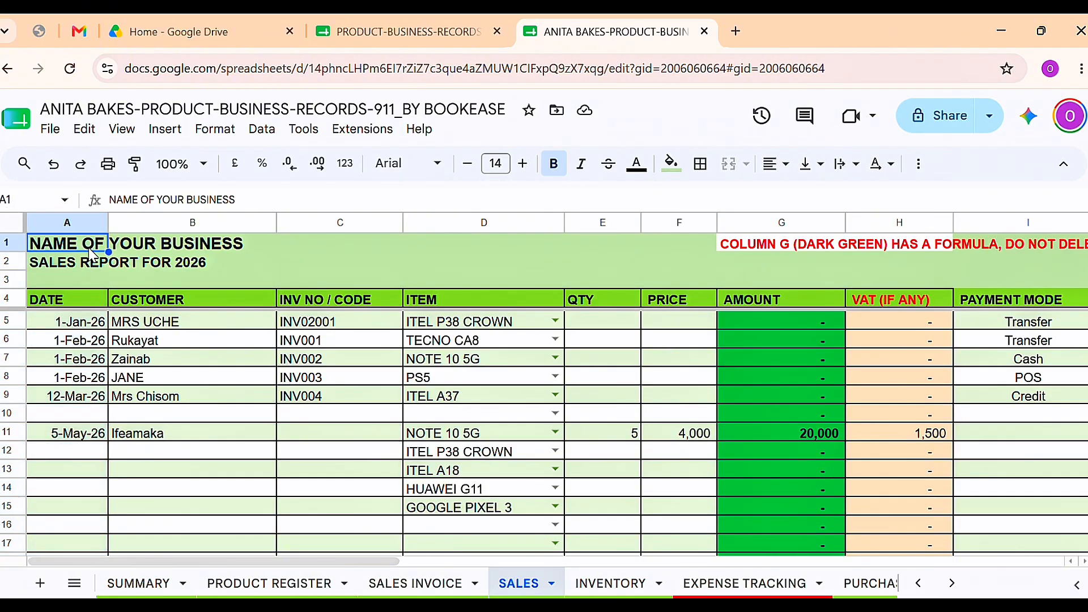
click(85, 266)
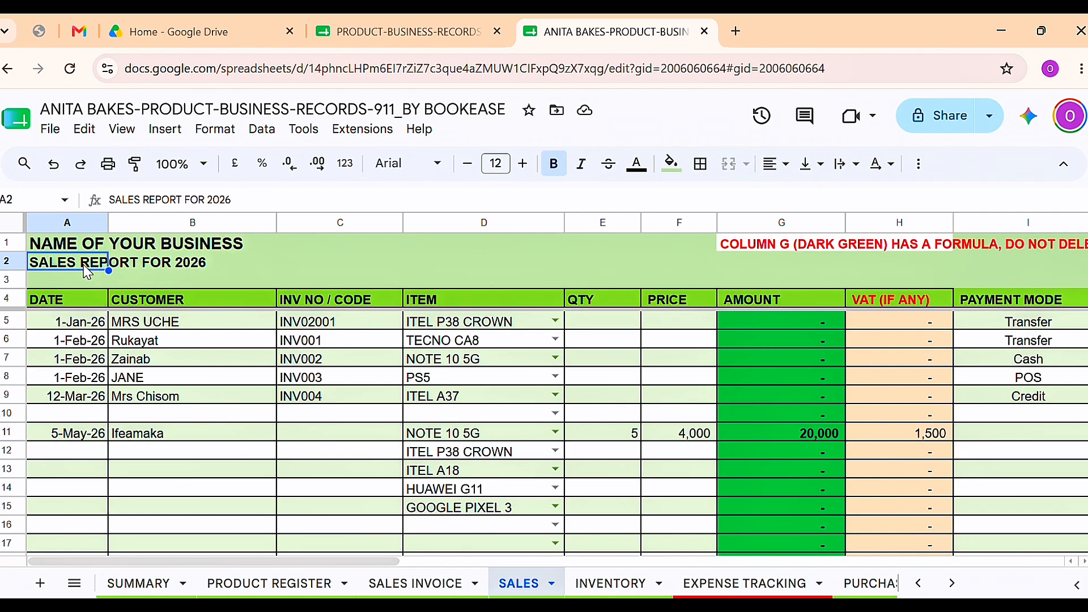
Step: Examine the DATE, CUSTOMER and INV NO / CODE columns of the SALES sheet
click(79, 300)
click(77, 328)
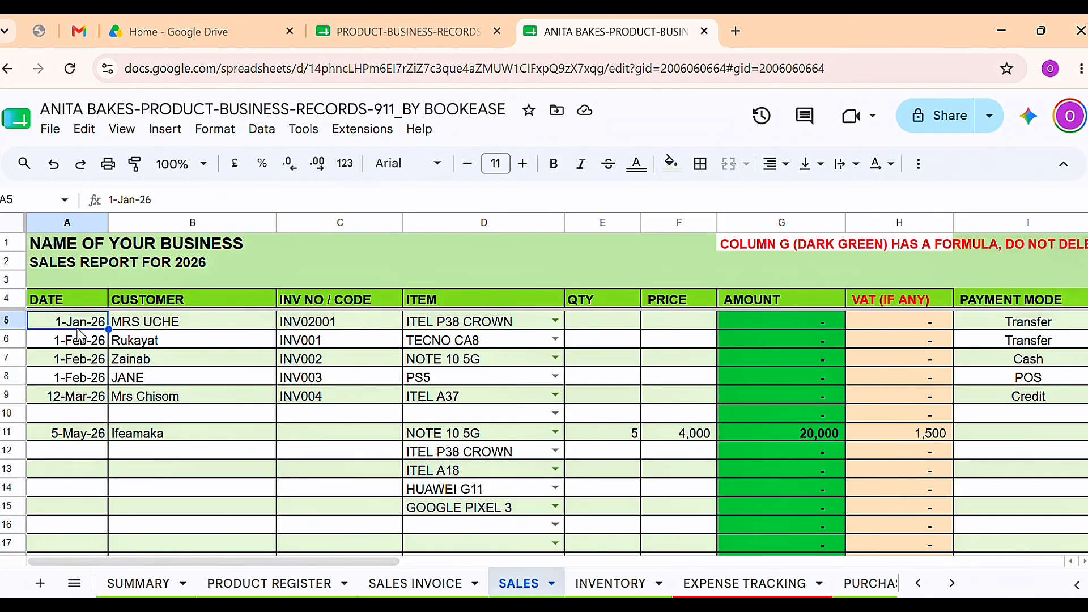
click(164, 306)
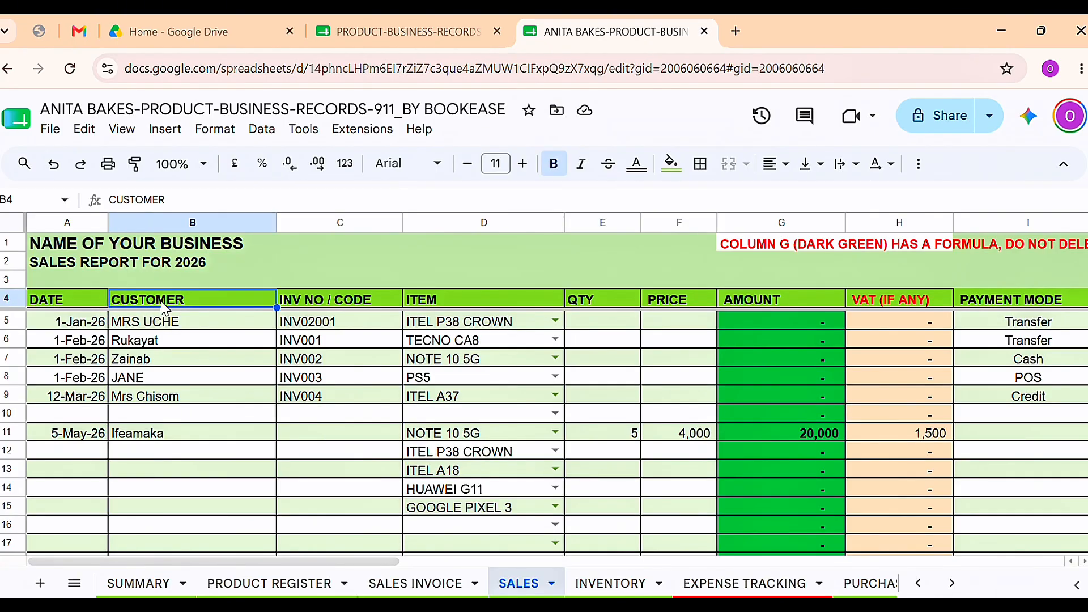
click(321, 308)
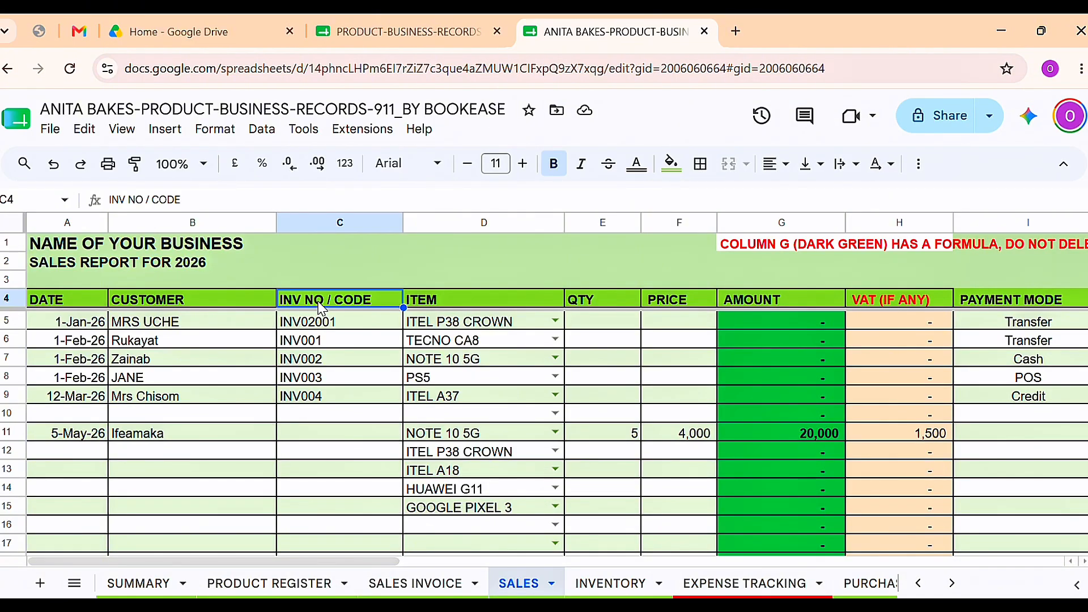
click(313, 395)
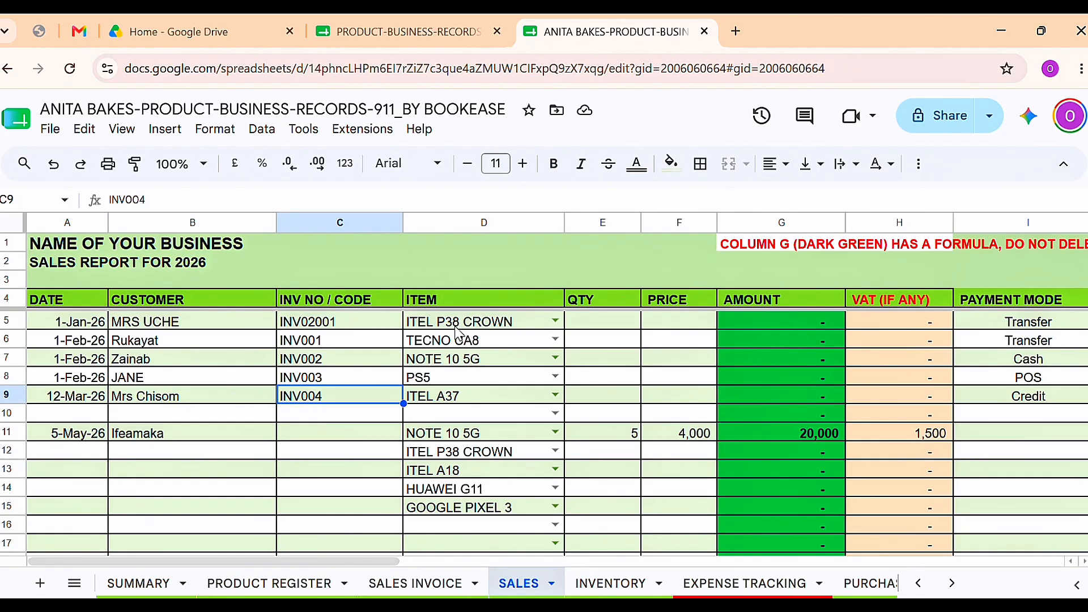
Step: Compare the ITEM column of the SALES sheet with the product list on the PRODUCT REGISTER sheet
click(459, 305)
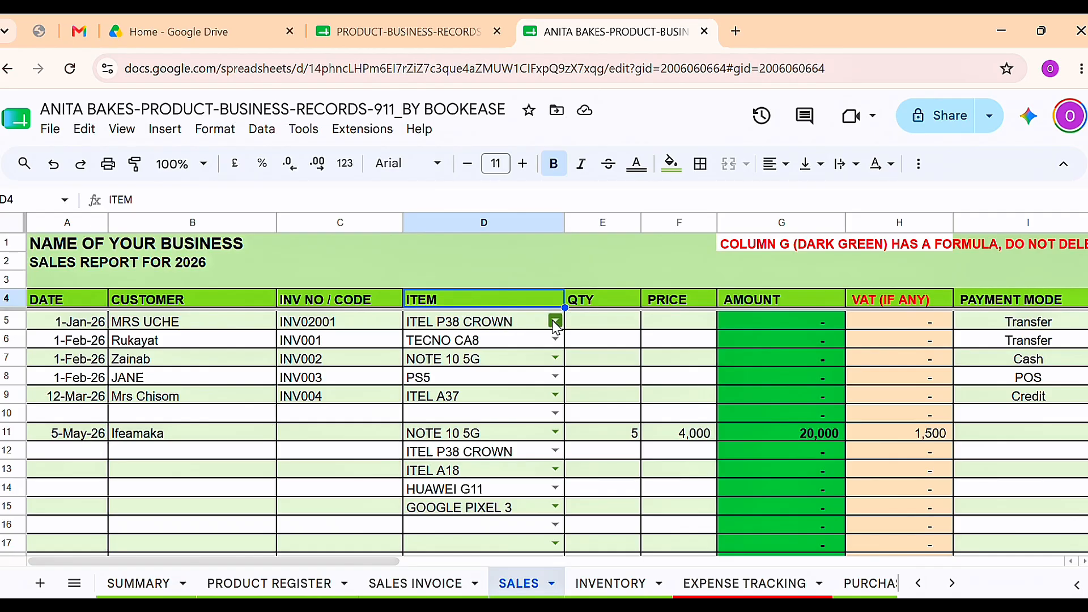
click(528, 363)
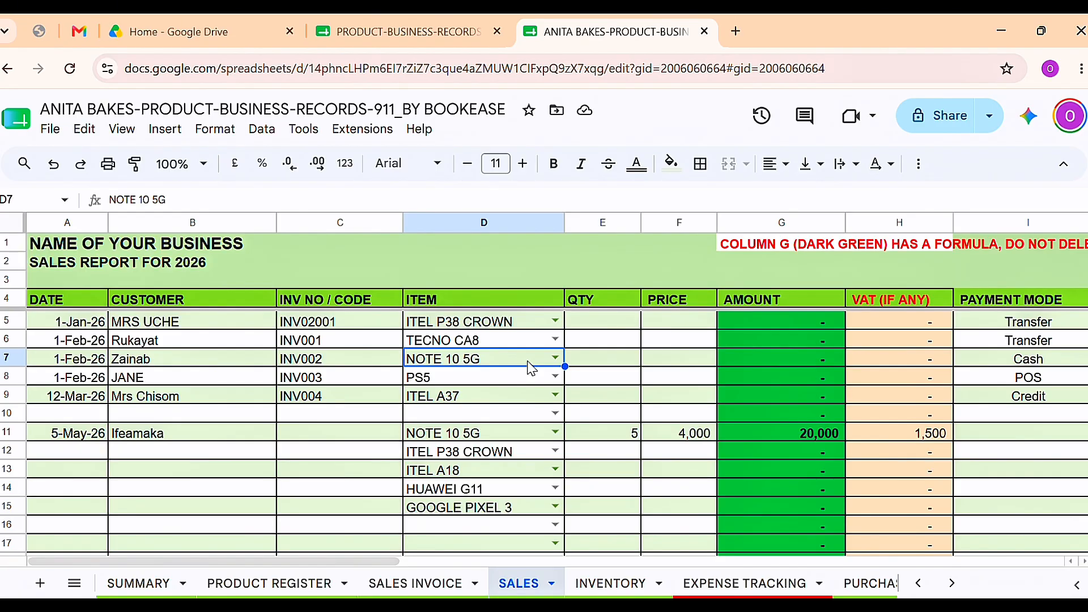
click(249, 585)
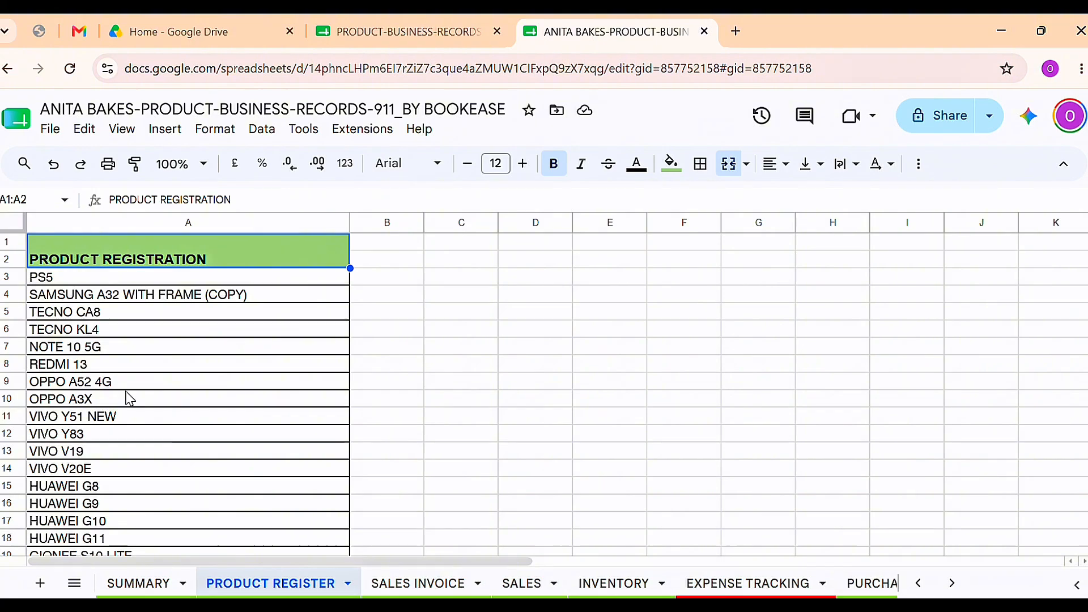
click(523, 587)
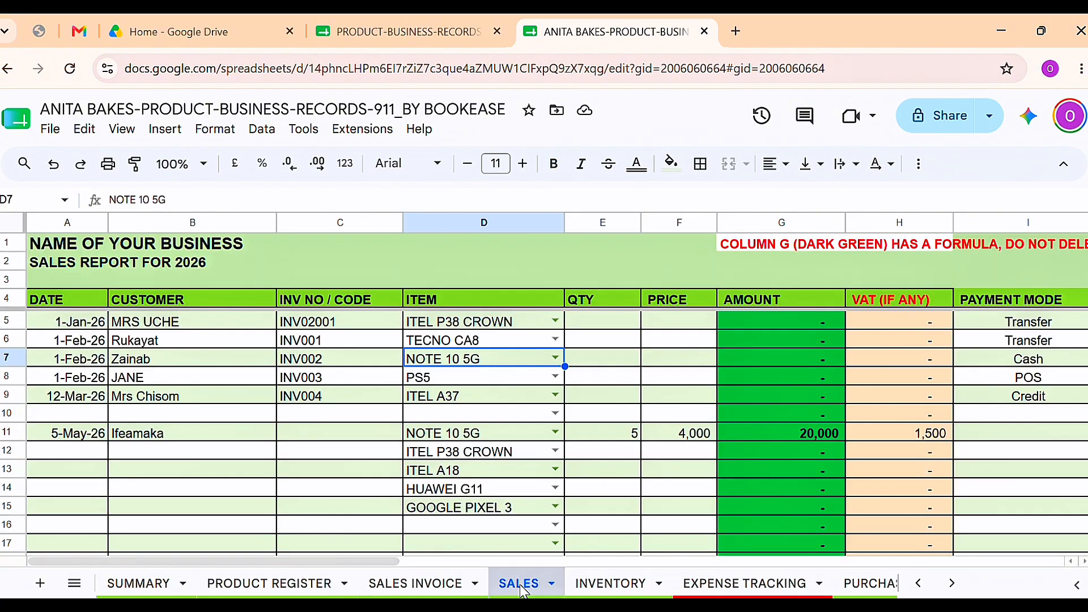
Step: Browse the product options available for the first sales record's item without changing the selection
click(557, 321)
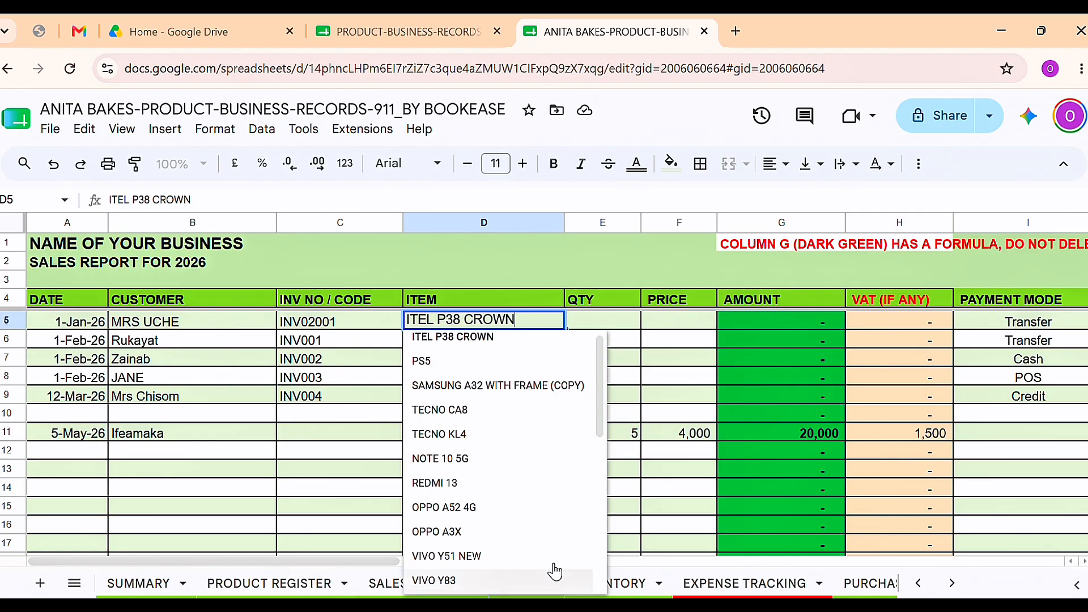
scroll(603, 424, down, 7)
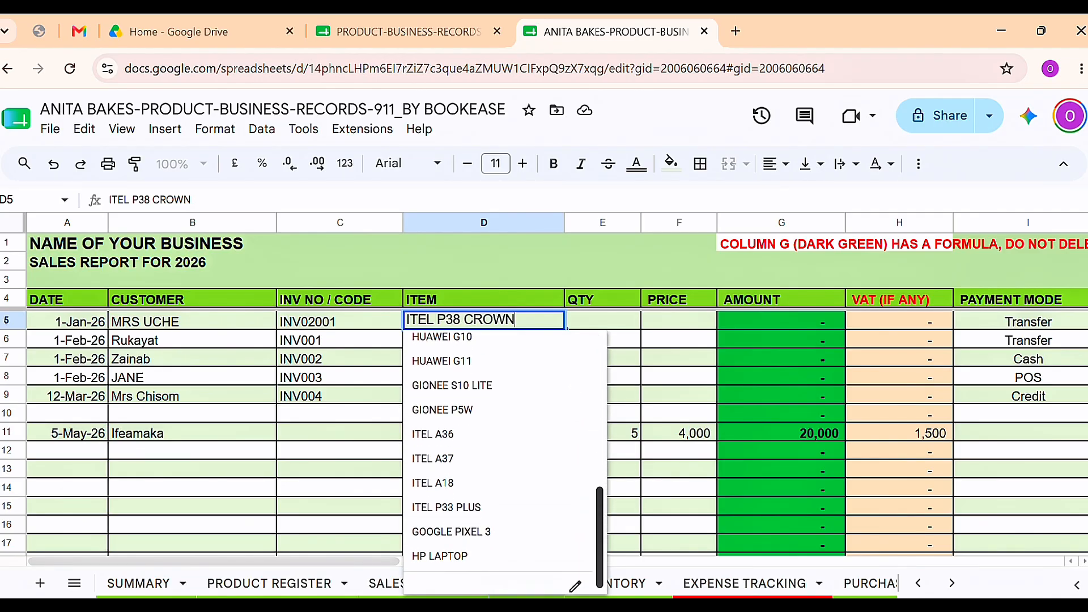
scroll(599, 424, up, 8)
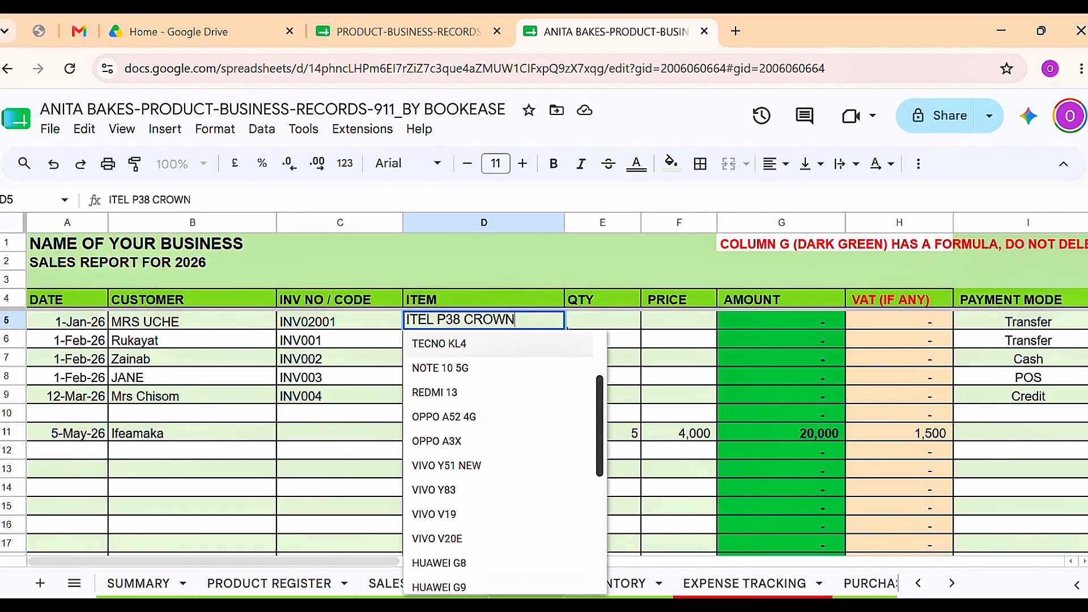
click(624, 358)
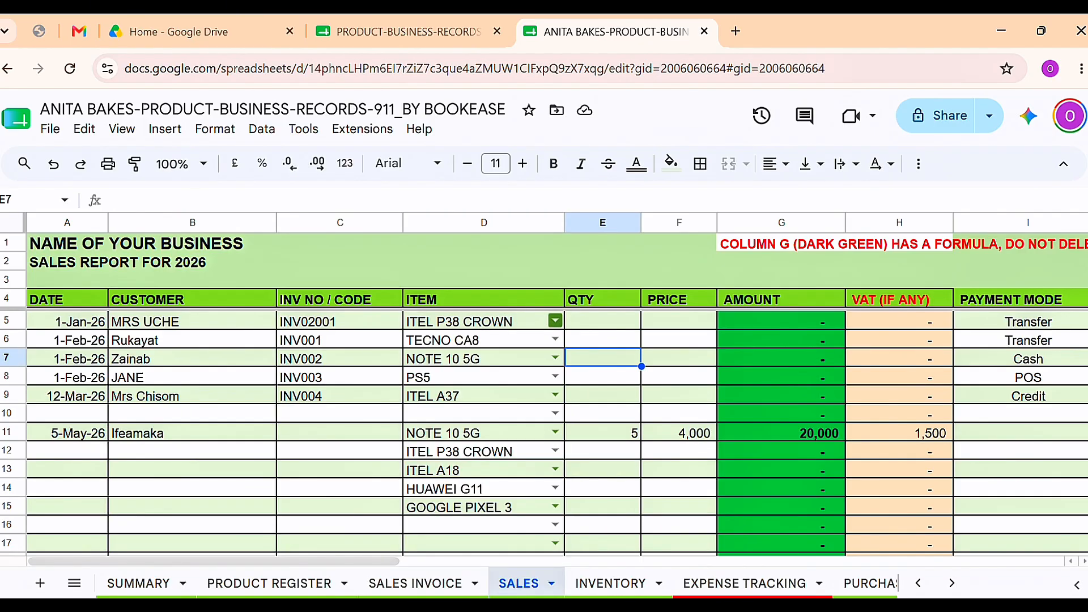
Step: Enter a quantity of 5 and a price of 3,000 for the ITEL P38 CROWN sale in row 5
scroll(544, 392, right, 2)
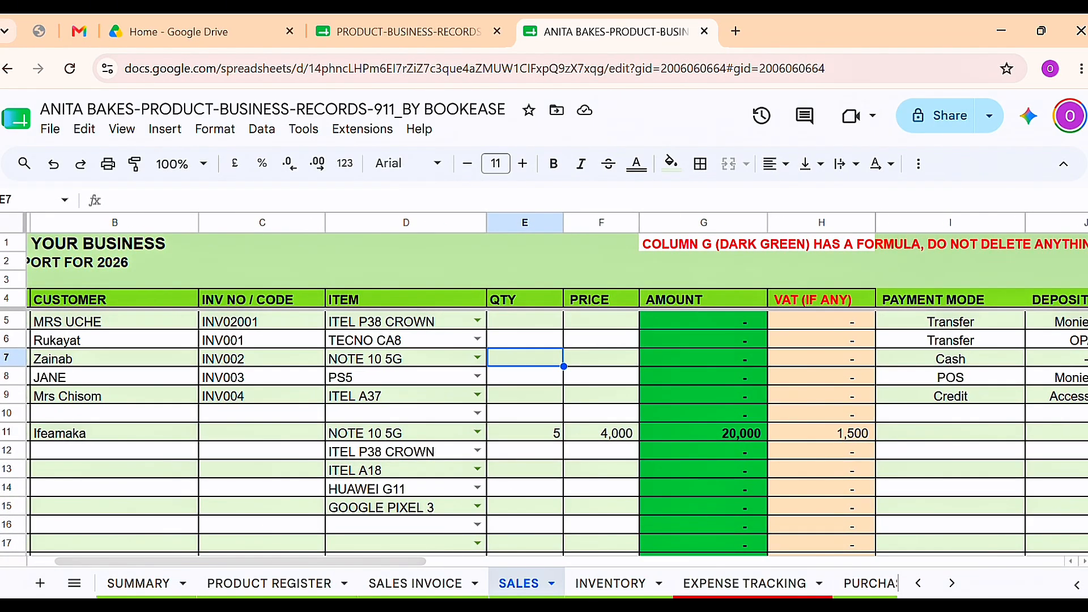
click(524, 322)
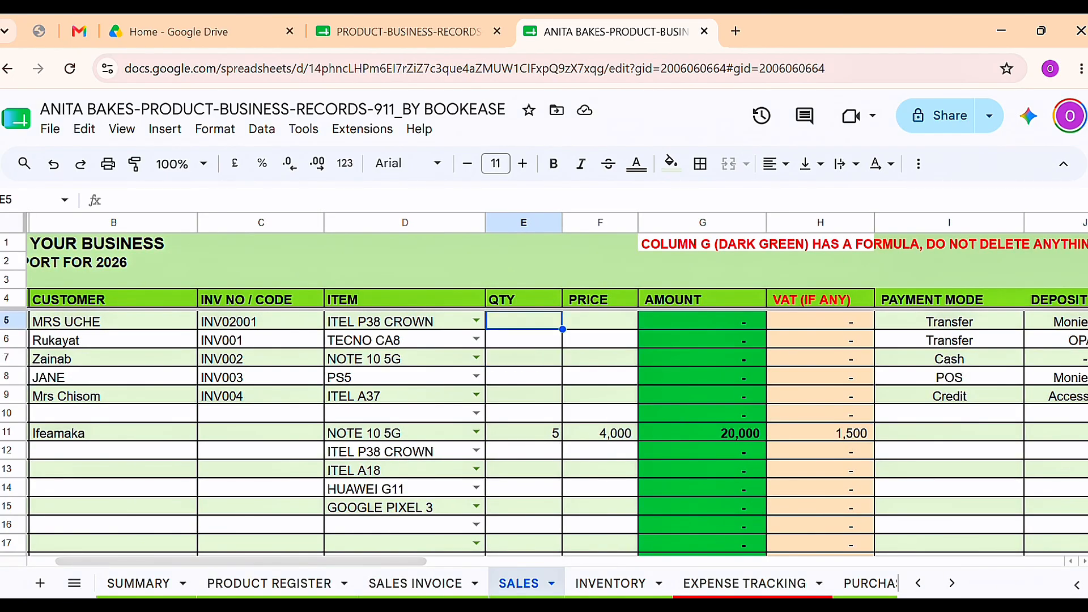
click(601, 322)
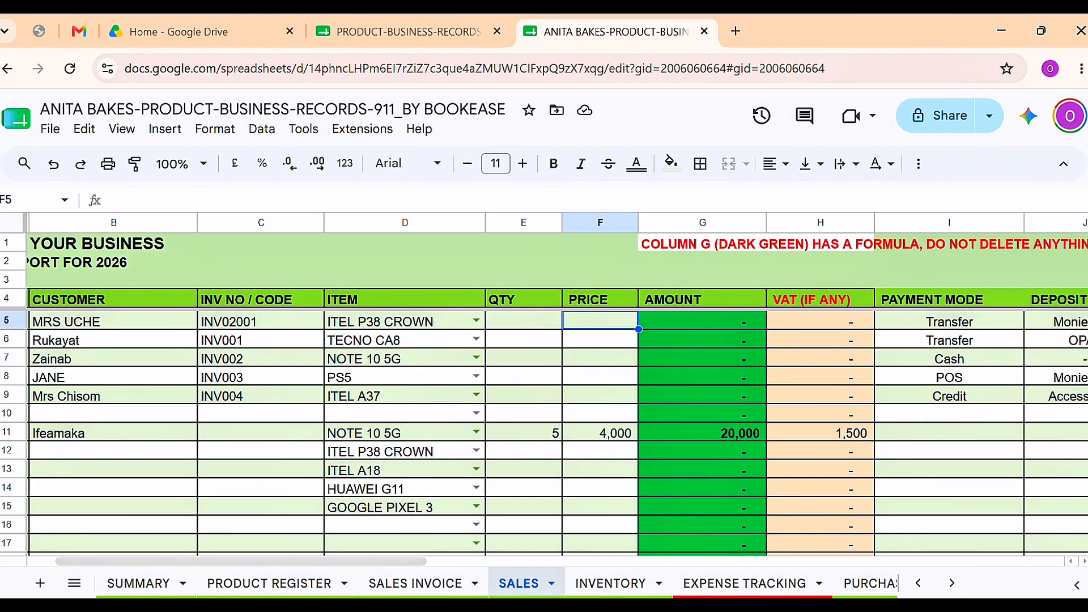
click(524, 322)
text(5)
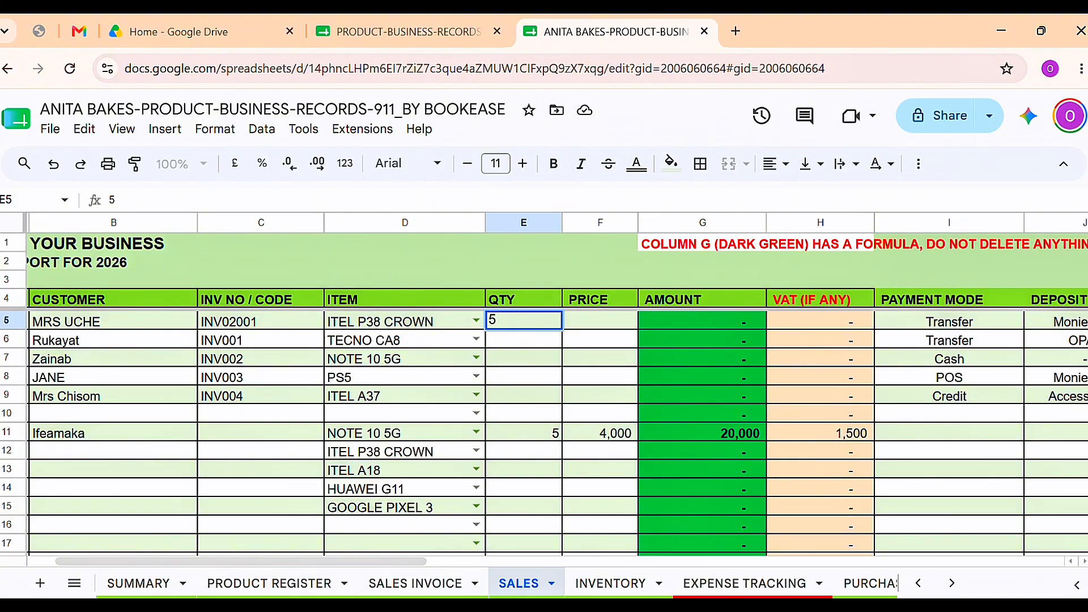
key(Tab)
text(300)
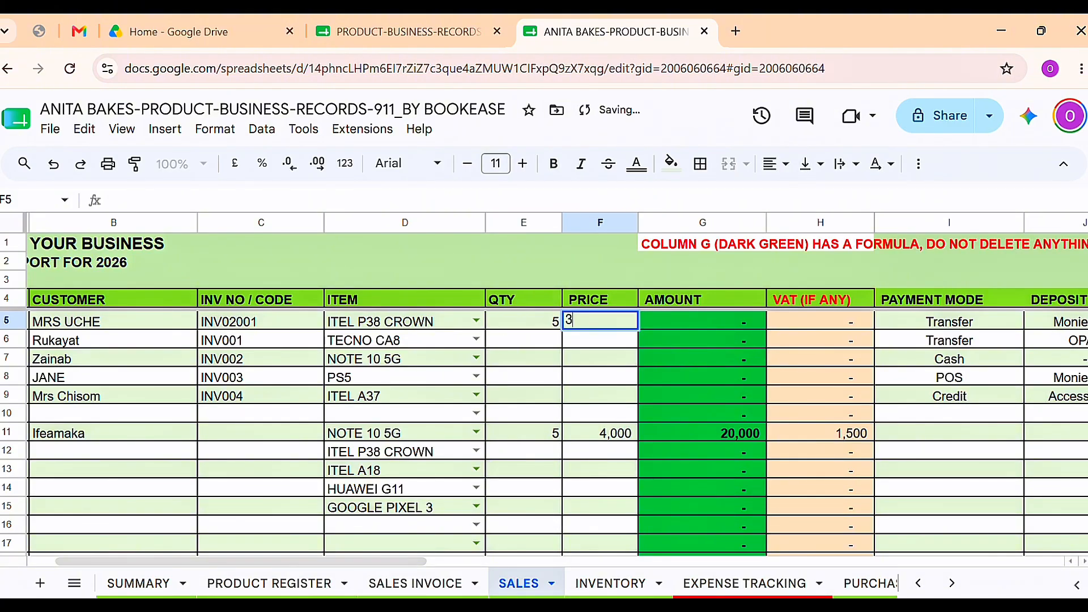
key(Return)
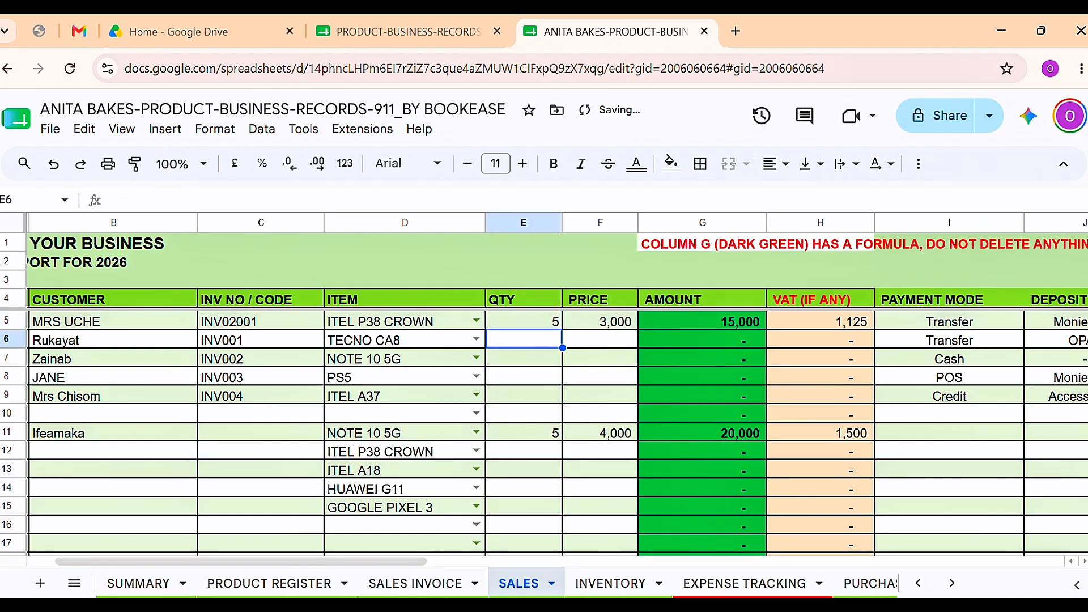
Step: Examine the formulas in the SALES sheet's AMOUNT column from row 5 down to row 34
key(Up)
key(Right)
key(Right)
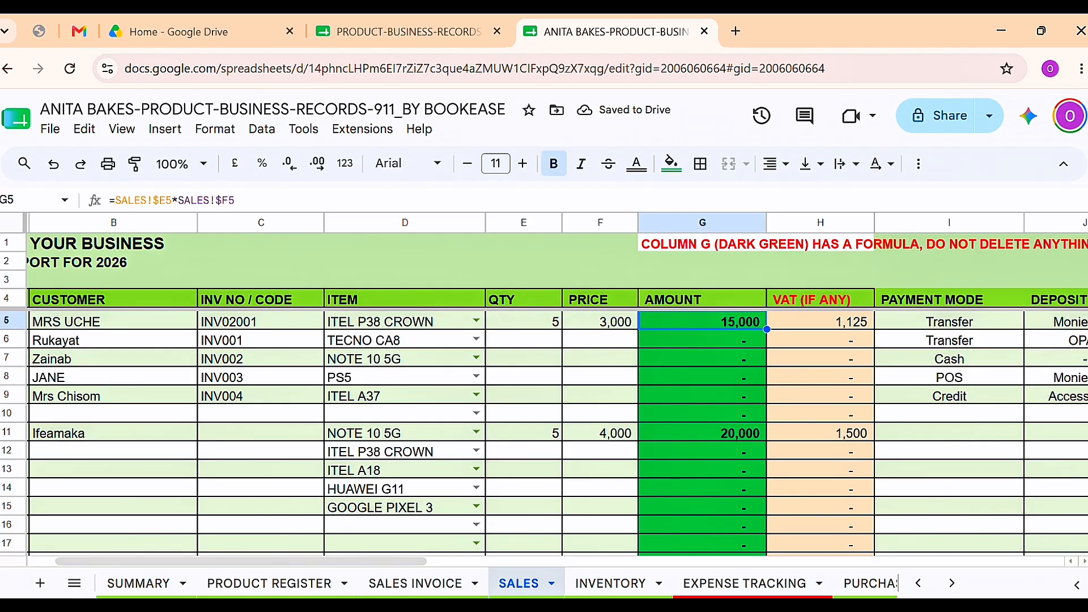
key(Down)
key(Down)
key(Down)
key(Down)
key(Down)
key(Down)
key(Down)
key(Down)
key(Down)
key(Down)
key(Down)
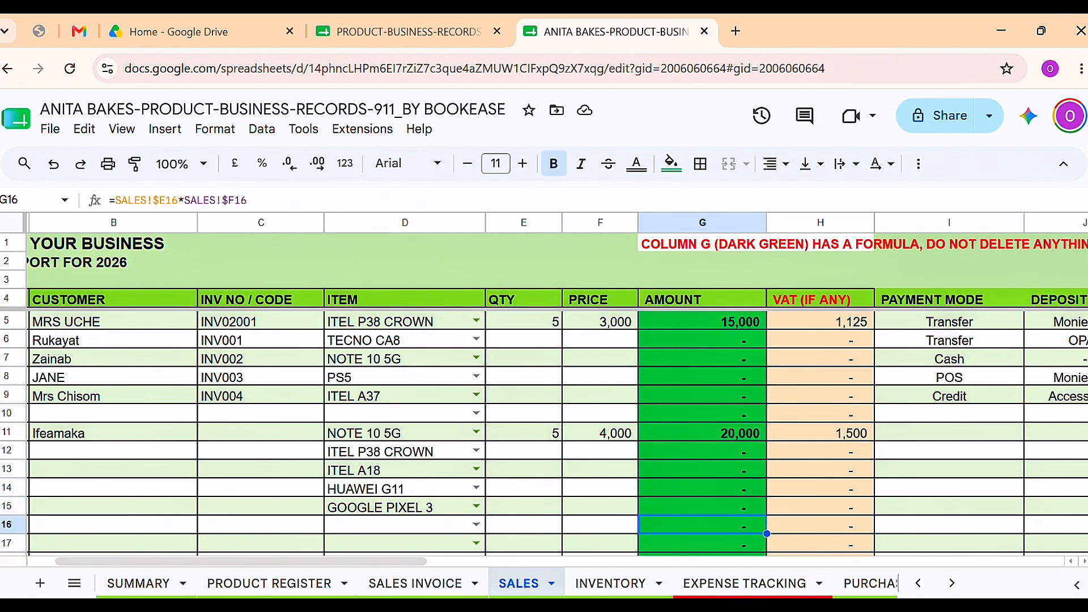
key(Down)
key(Down)
key(Down)
key(Down)
key(Down)
key(Down)
key(Down)
key(Down)
key(Down)
key(Down)
key(Down)
key(Down)
key(Down)
key(Down)
key(Down)
key(Down)
key(Down)
key(Down)
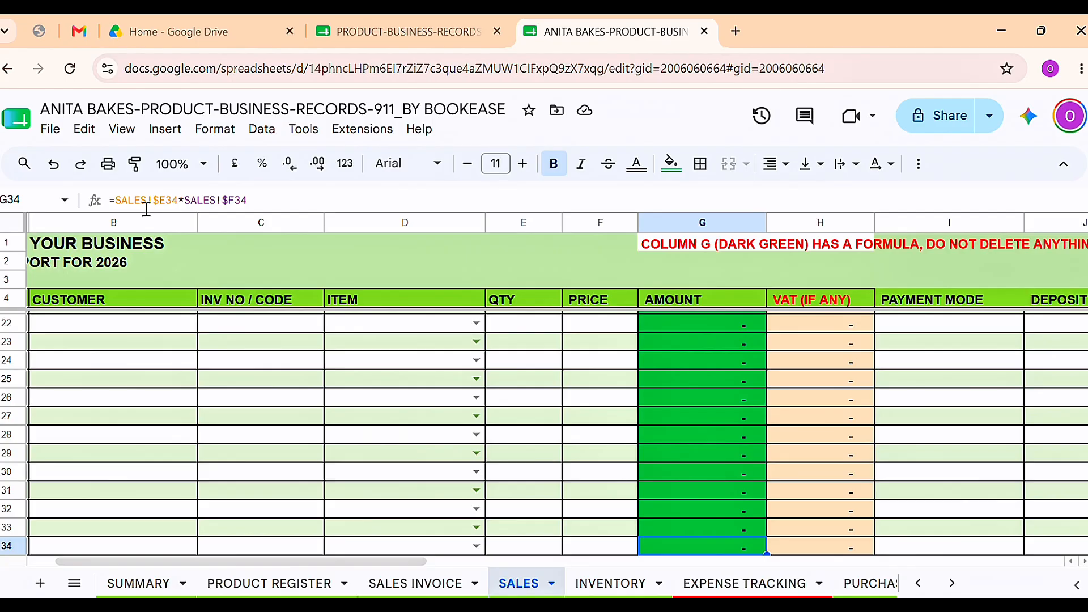
drag(116, 200, 248, 200)
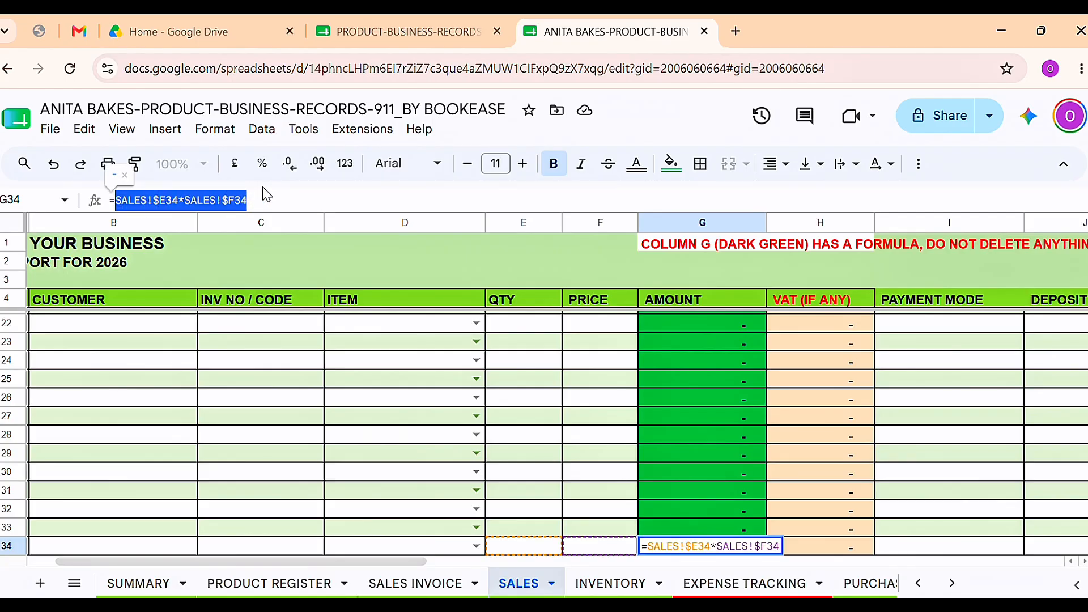
Step: Browse the item options for row 27 without choosing one, then inspect the VAT formula in row 23
click(478, 416)
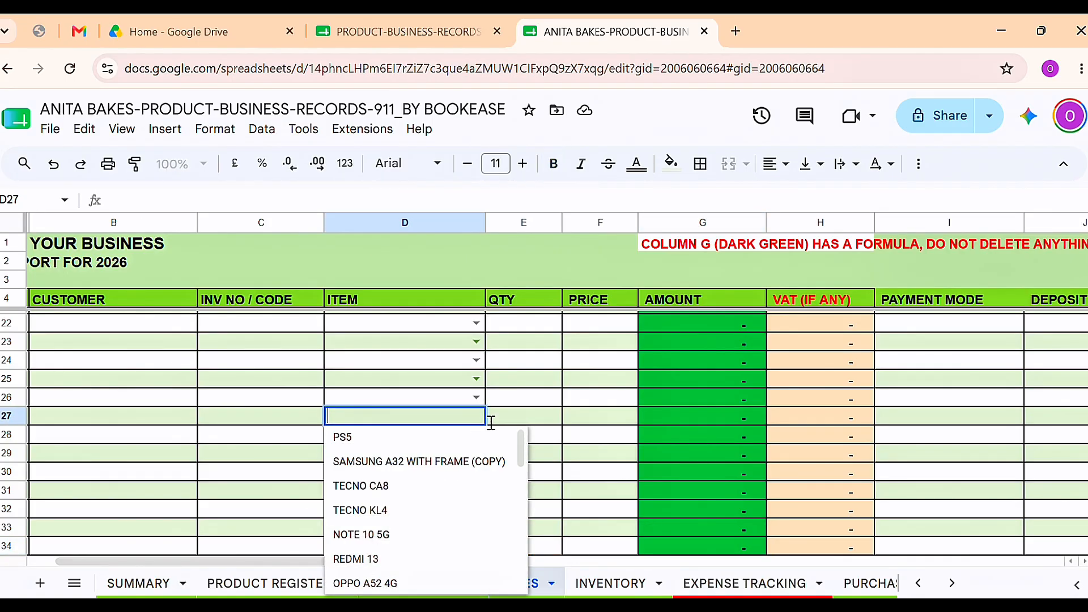
scroll(491, 431, down, 10)
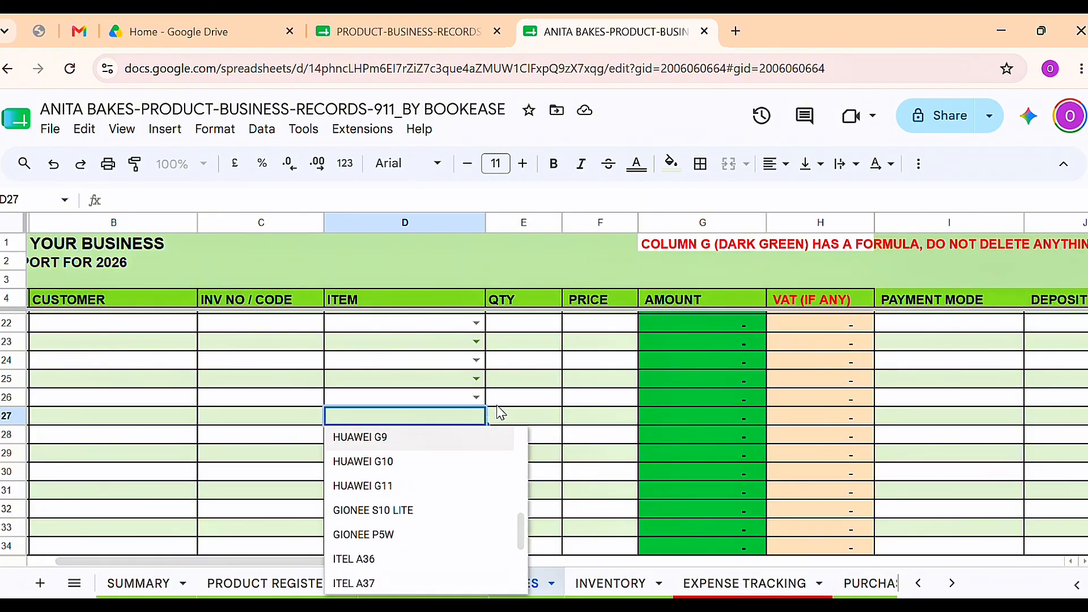
click(820, 342)
scroll(821, 342, up, 6)
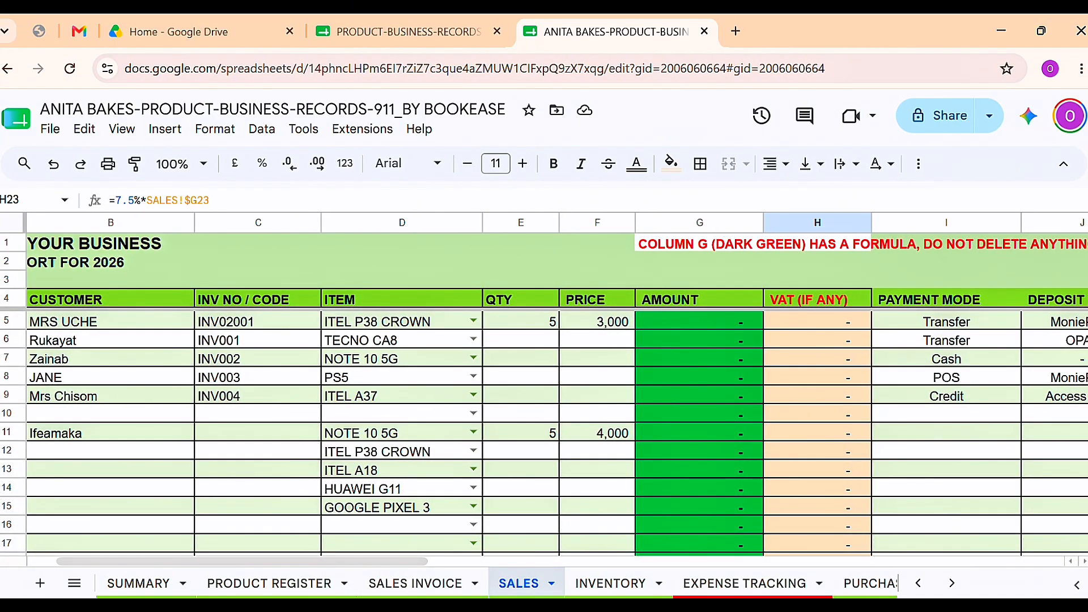
Step: Examine the PAYMENT MODE, DEPOSIT TO and AMOUNT AFTER VAT columns of the SALES sheet
scroll(557, 390, right, 5)
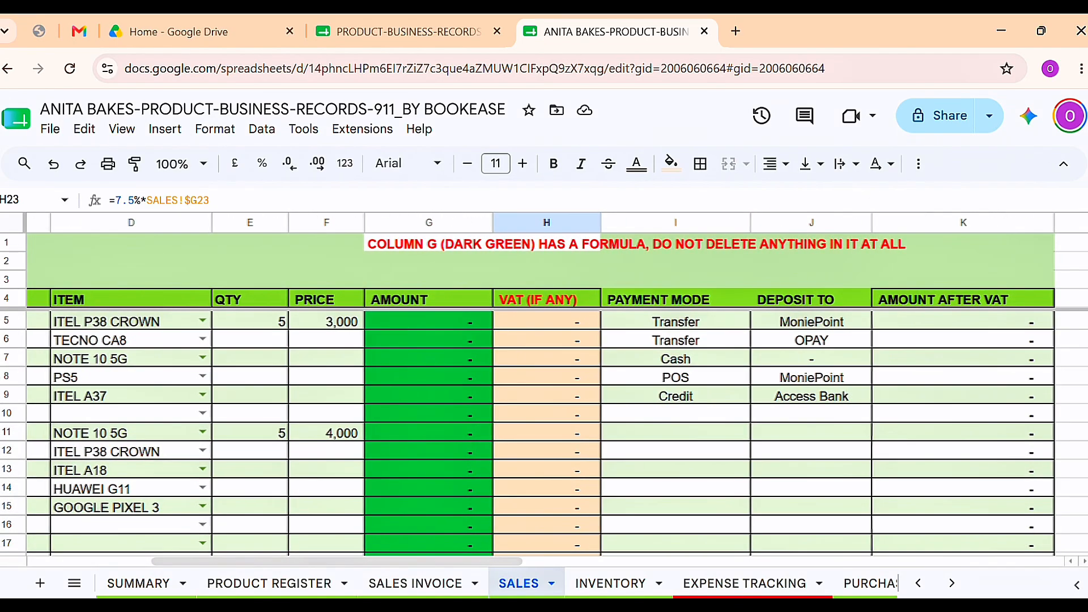
click(676, 322)
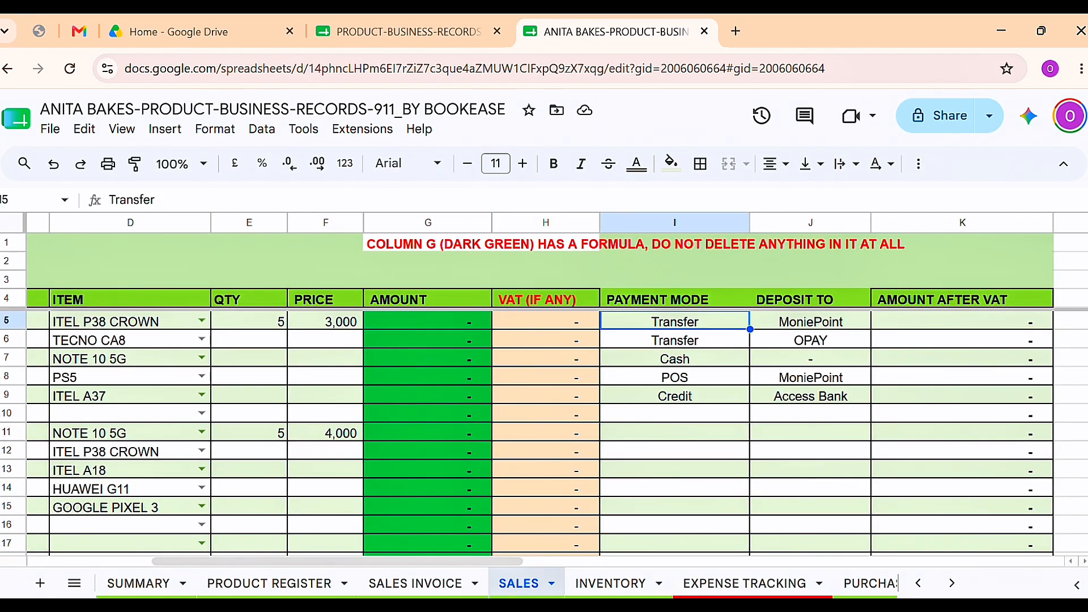
click(676, 359)
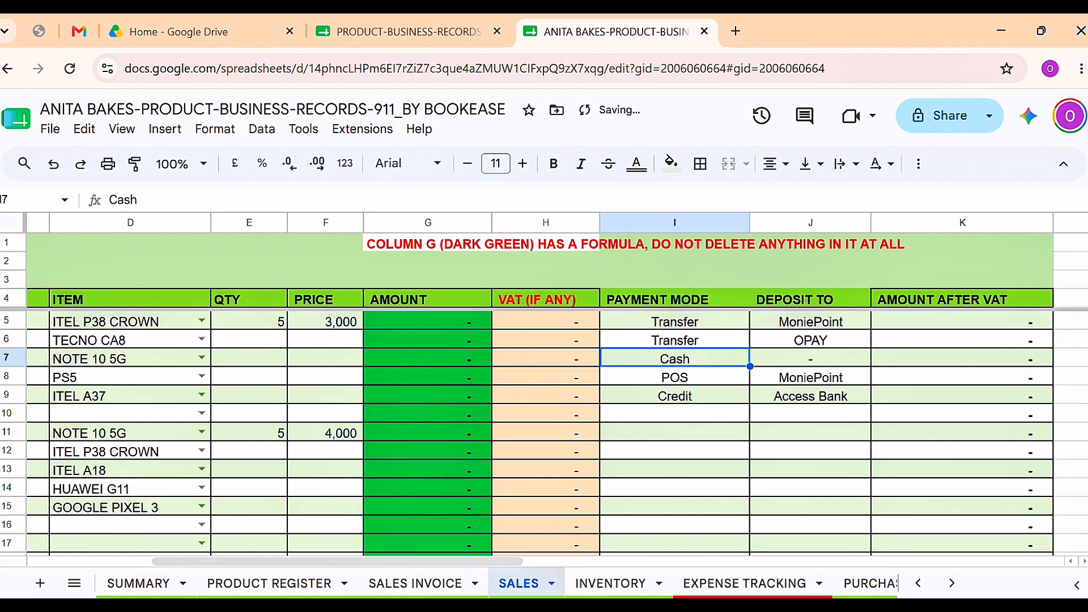
scroll(545, 391, left, 1)
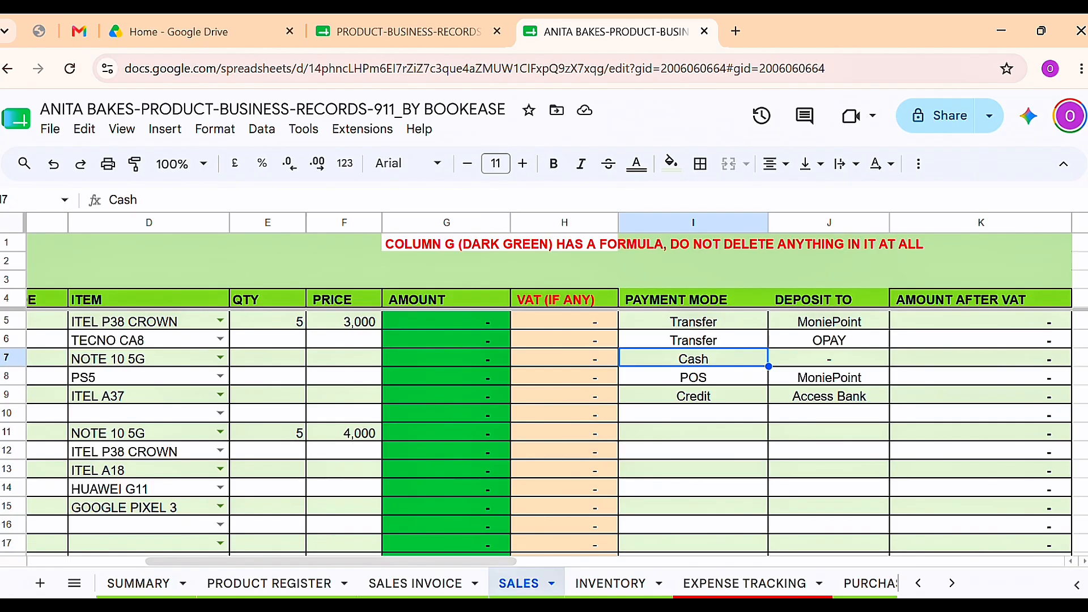
scroll(545, 391, left, 1)
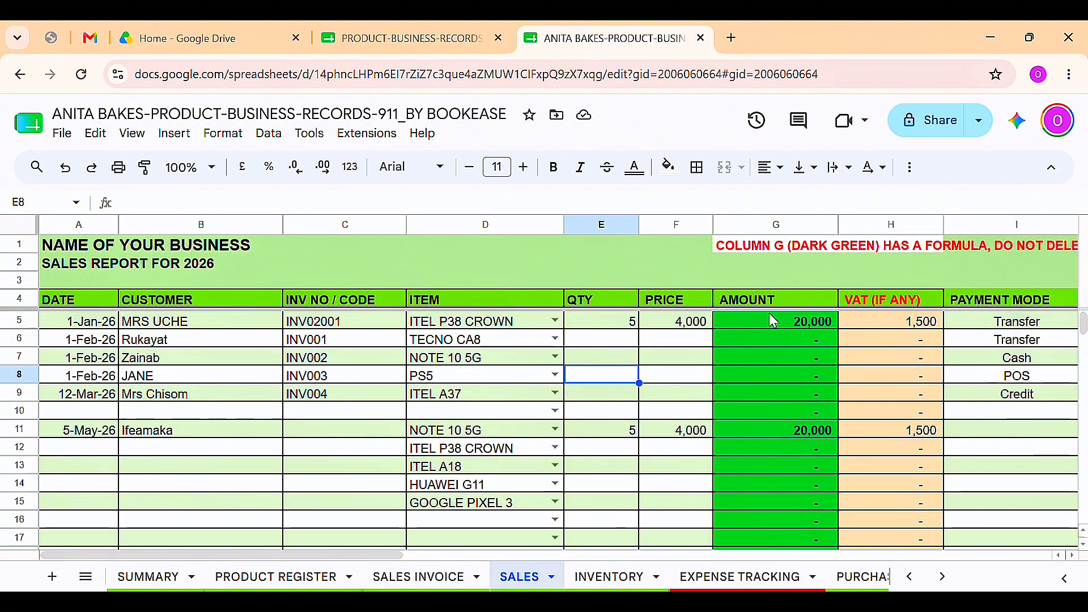
Step: Inspect the AMOUNT formula and the DATE entry of the first sales record in row 5
click(772, 305)
click(772, 319)
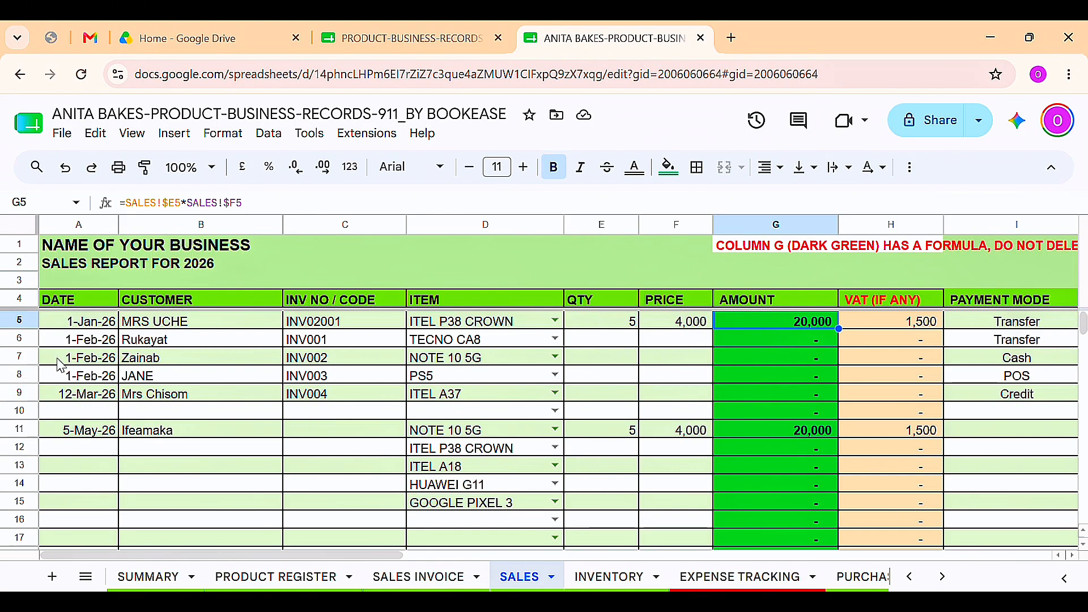
click(70, 325)
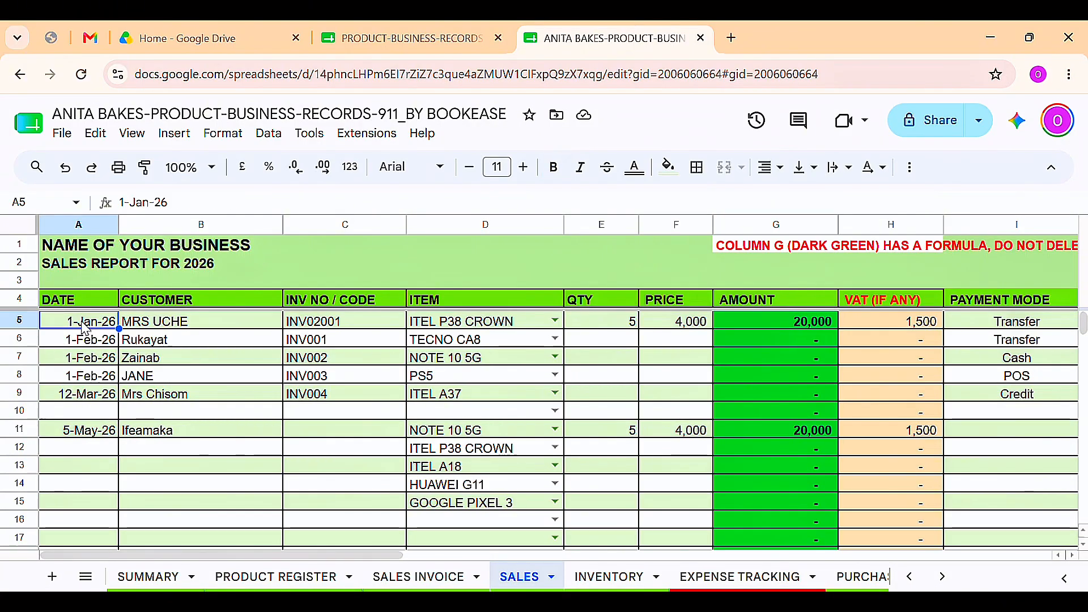
Step: Review the monthly sales figures on the SUMMARY sheet and inspect the formula behind June's sales
click(173, 584)
scroll(401, 481, down, 2)
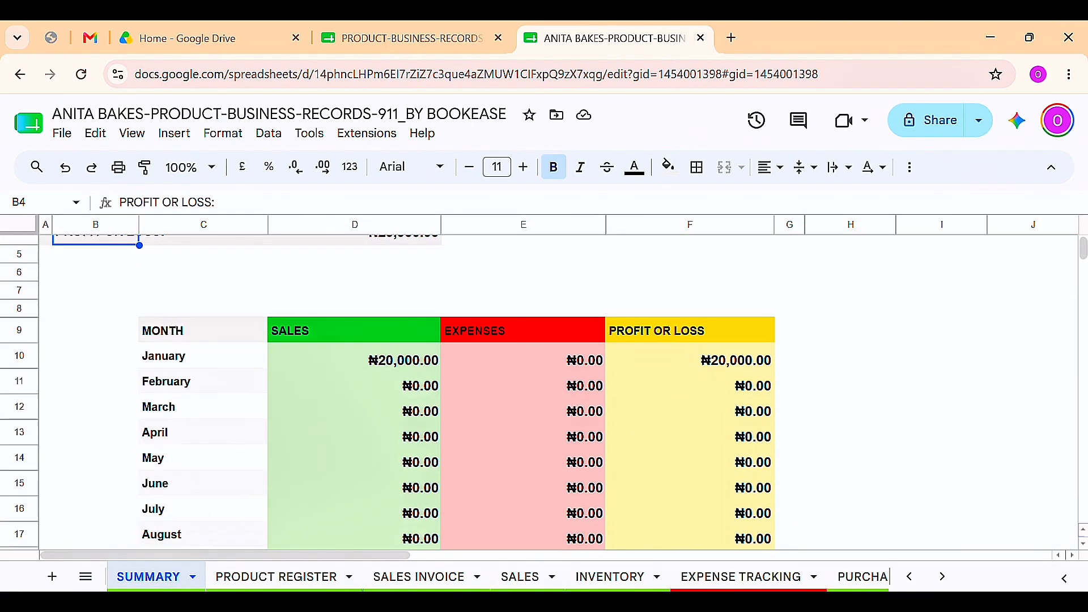
scroll(239, 450, down, 1)
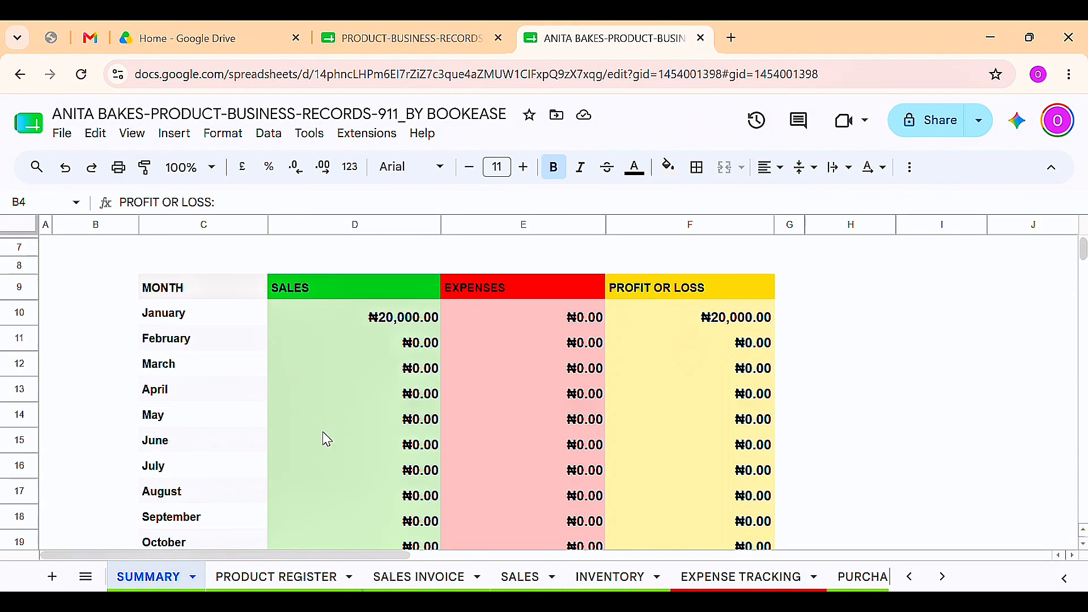
click(382, 445)
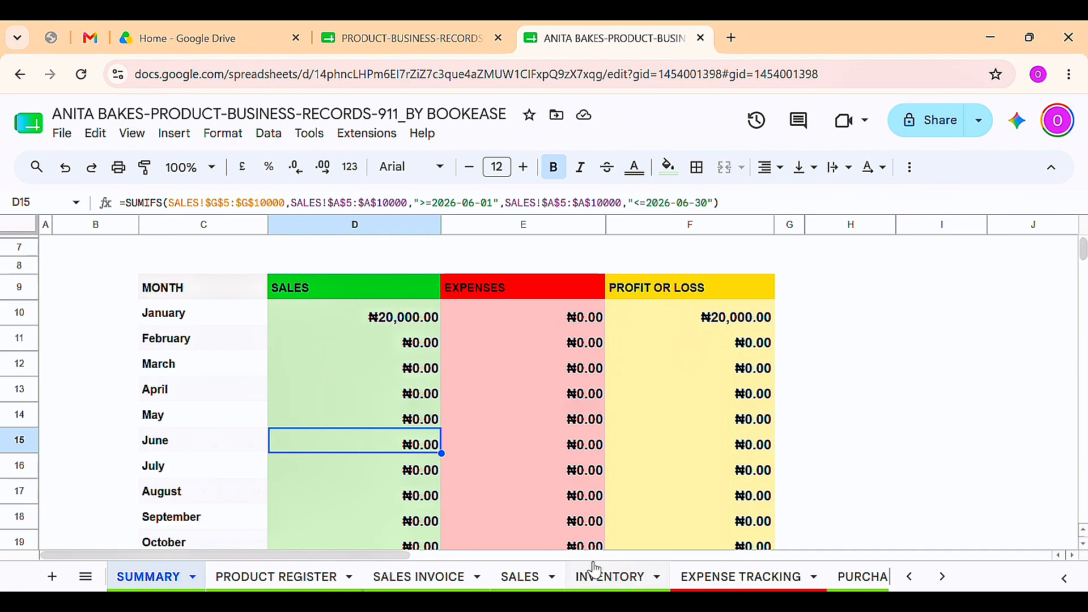
Step: Change the date of the row 11 record on the SALES sheet to 17-Jun-26
click(536, 583)
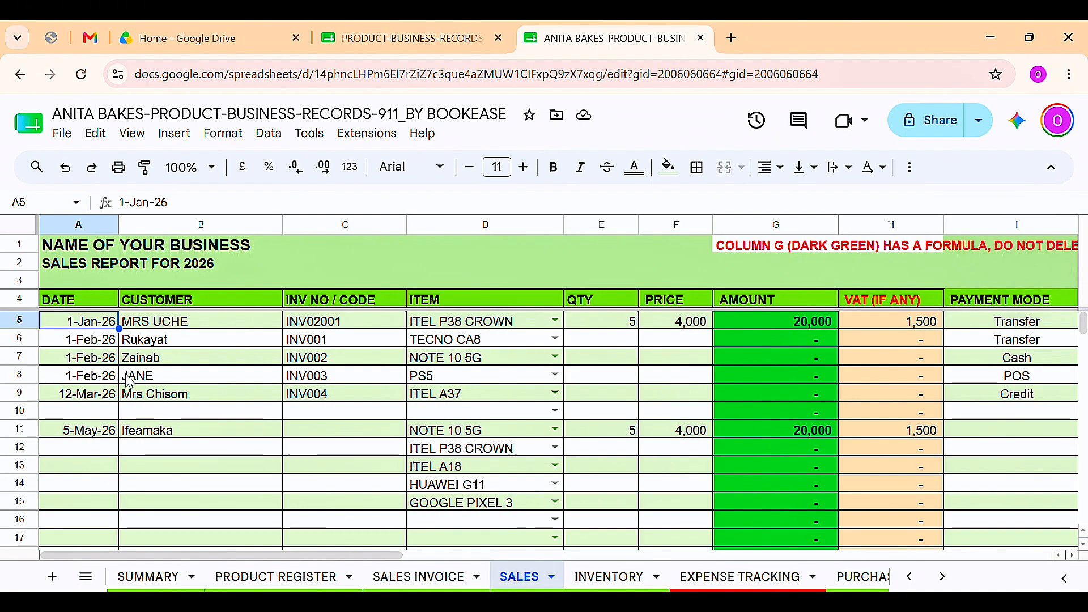
click(92, 436)
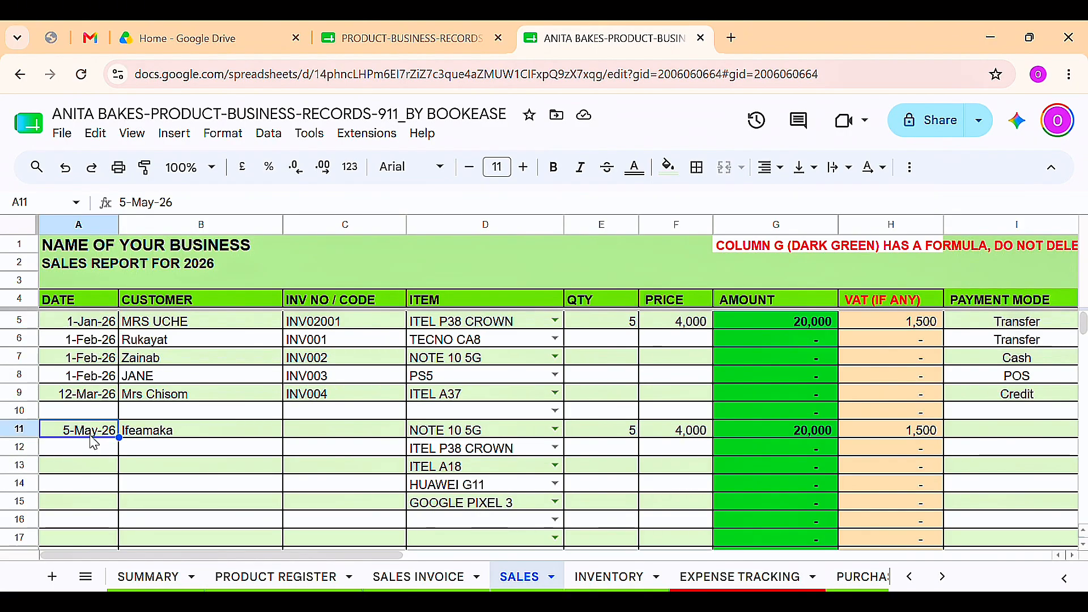
double_click(94, 432)
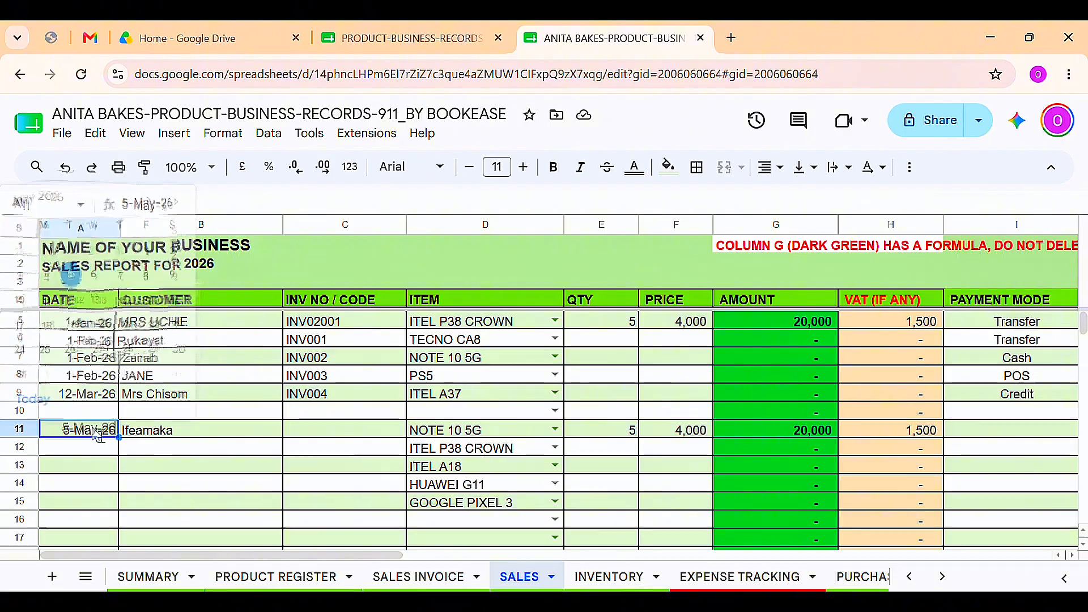
click(178, 202)
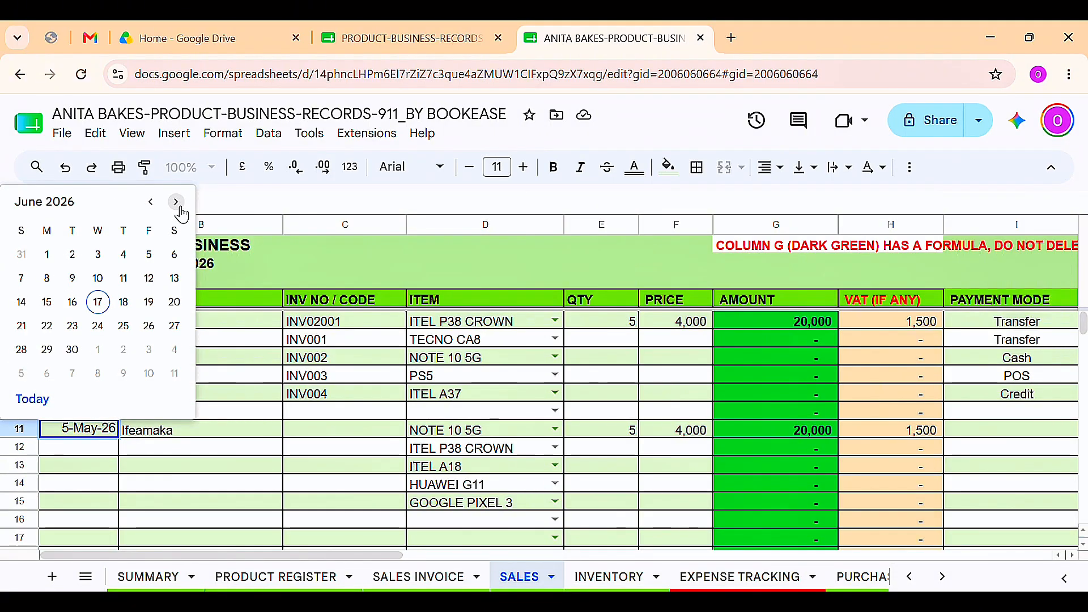
click(97, 302)
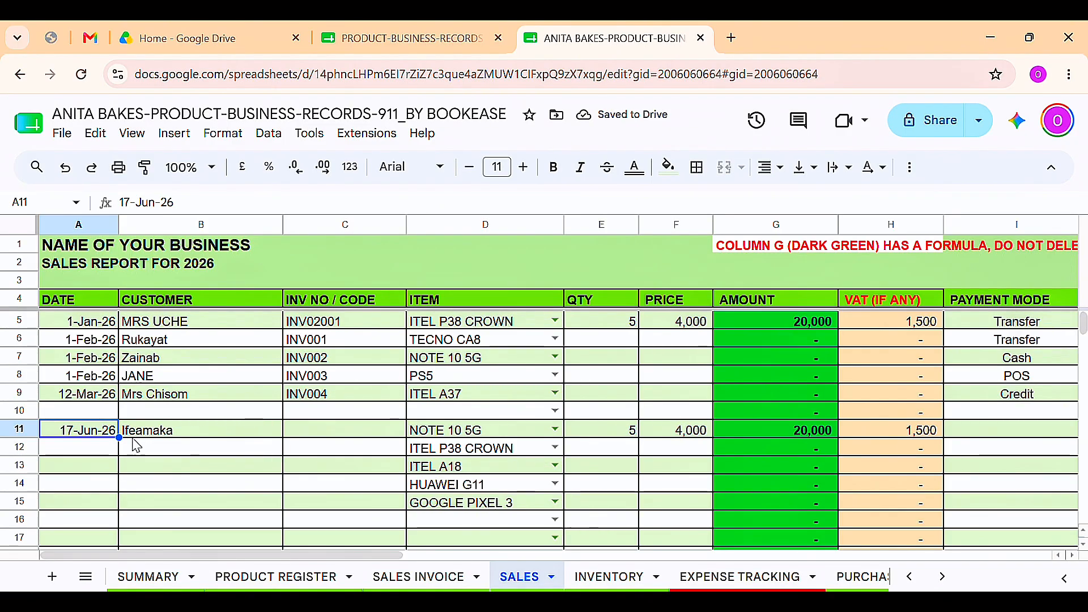
Step: Set the quantity to 6 and the price to 5,000 for the NOTE 10 5G sale in row 11
click(492, 430)
click(627, 430)
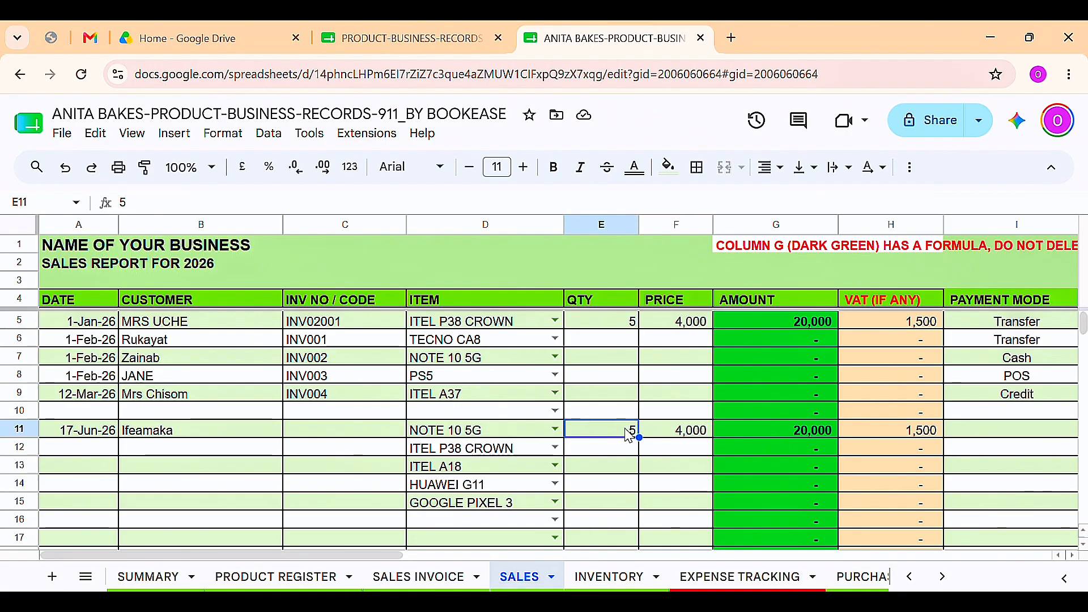
text(6)
key(Return)
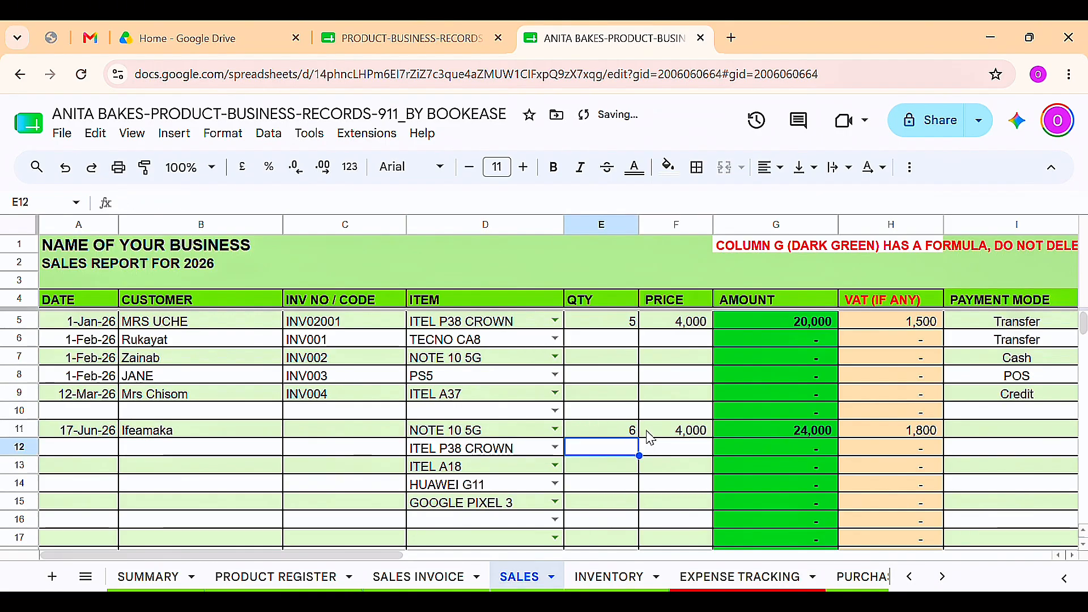
click(669, 431)
text(500)
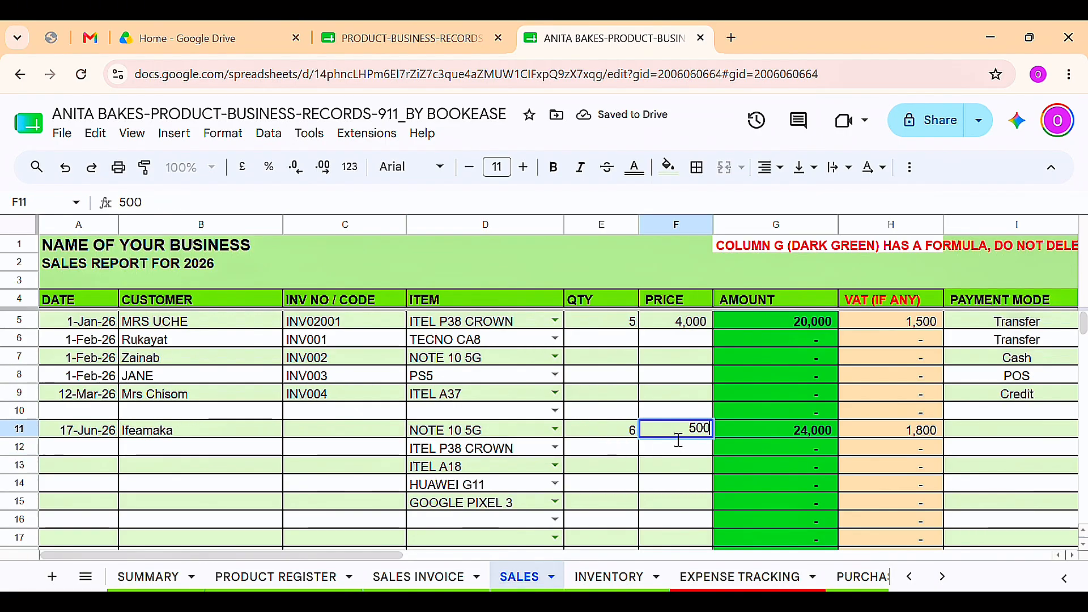
text(0)
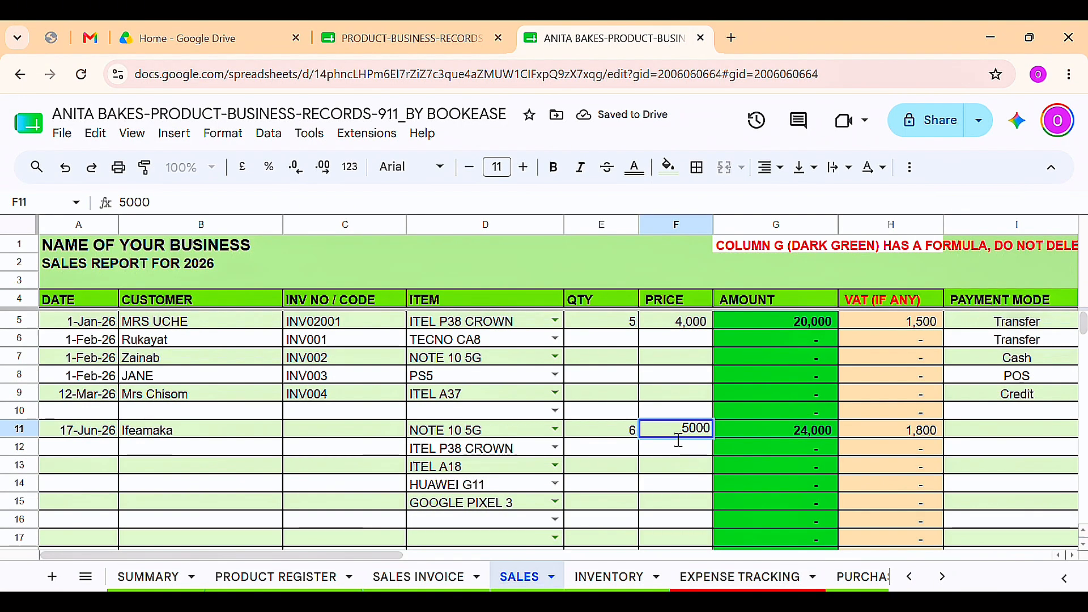
key(Return)
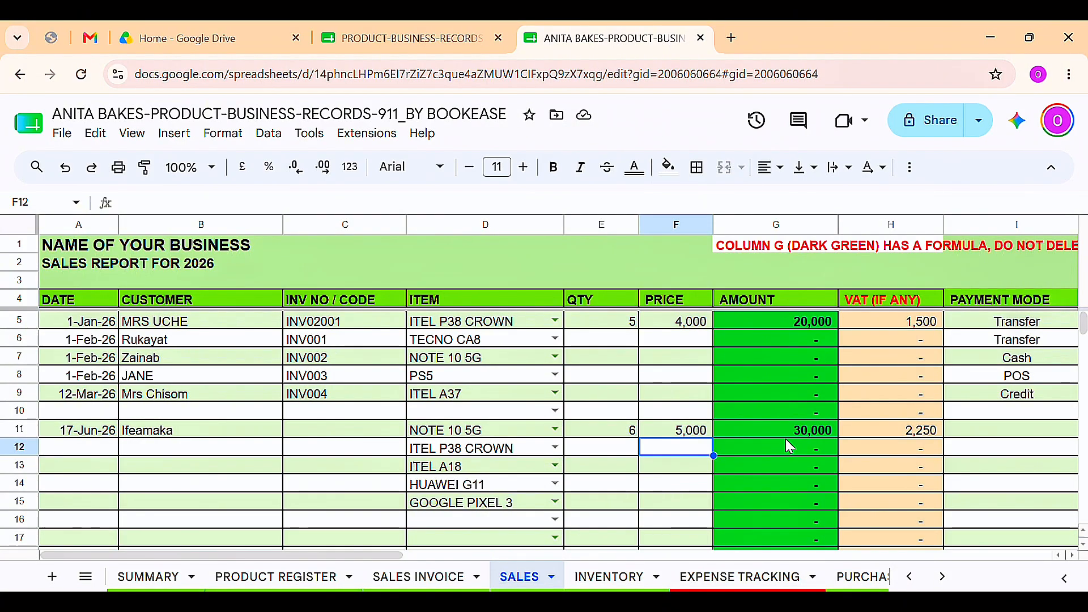
Step: Examine the AMOUNT AFTER VAT column and the instructions beside the table on the SALES sheet
key(Right)
key(Right)
key(Right)
key(Right)
key(Right)
key(Right)
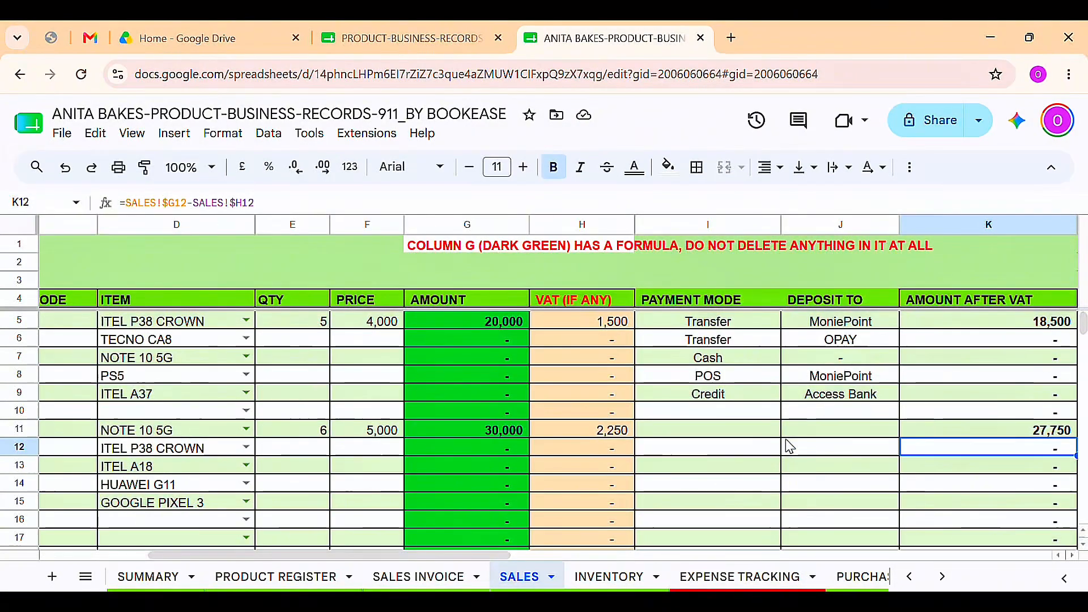
key(Right)
key(Right)
key(Right)
key(Right)
key(Right)
key(Right)
key(Right)
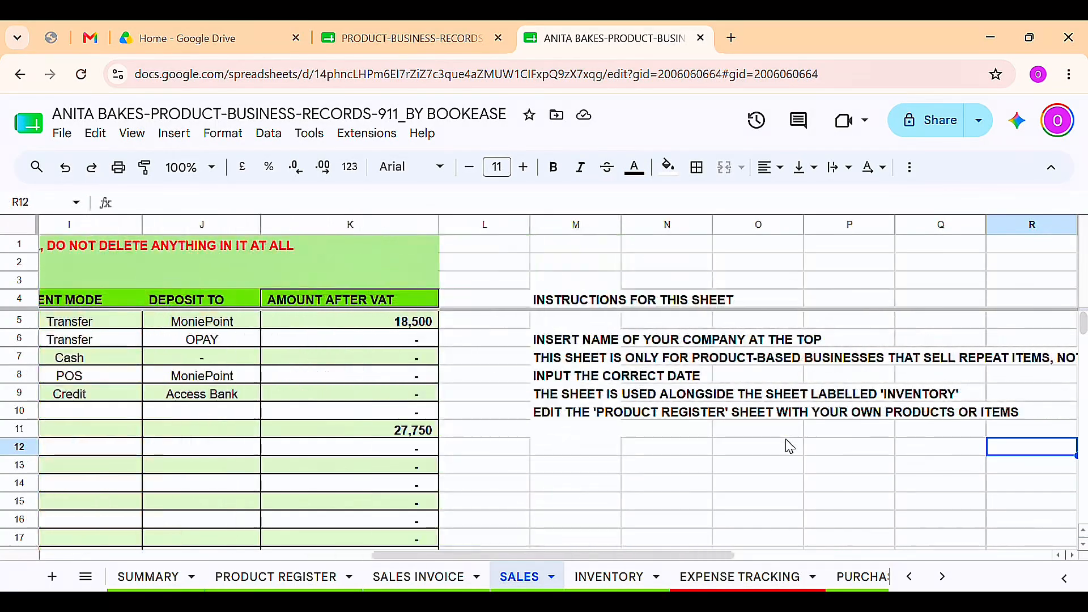
Step: Read the rest of the instructions beside the table on the SALES sheet
key(Right)
key(Right)
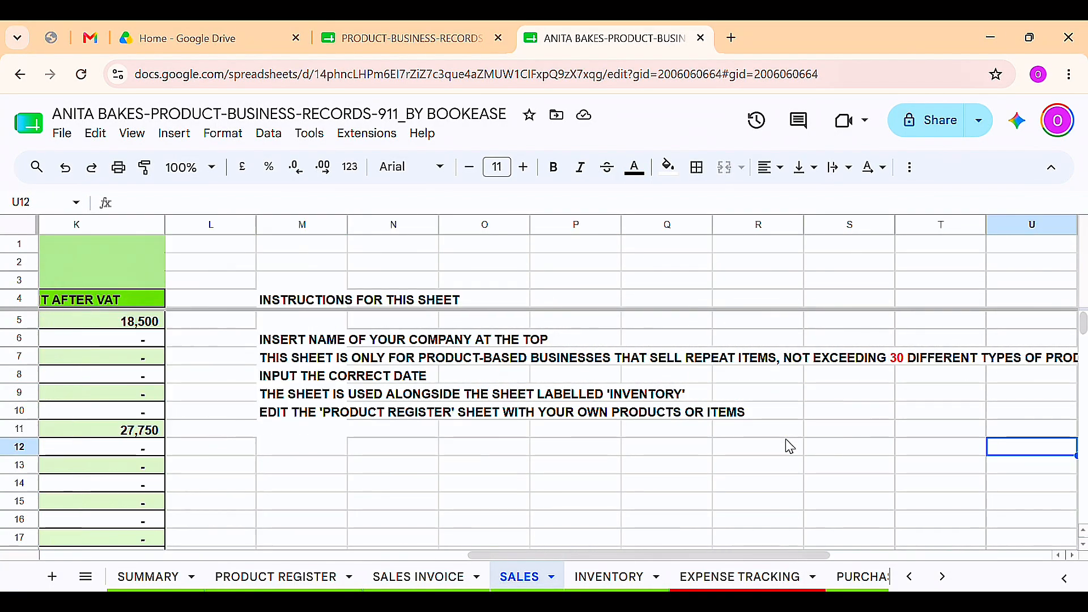
key(Left)
key(Left)
key(Left)
key(Left)
key(Left)
key(Left)
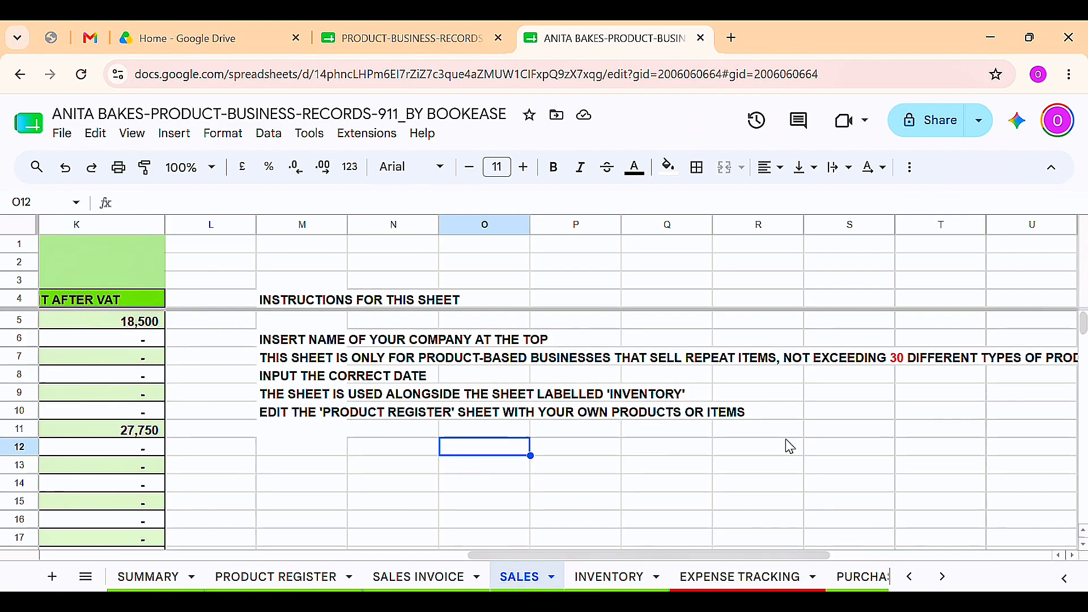
Step: Go back to the row 11 sale's date and check June's figures on the SUMMARY sheet
key(Home)
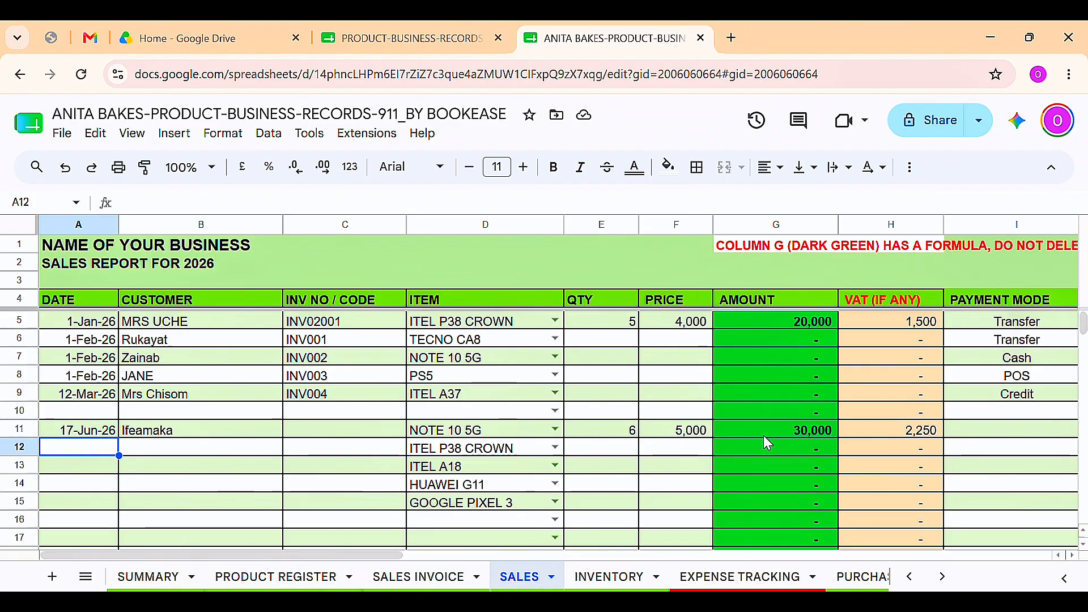
click(88, 432)
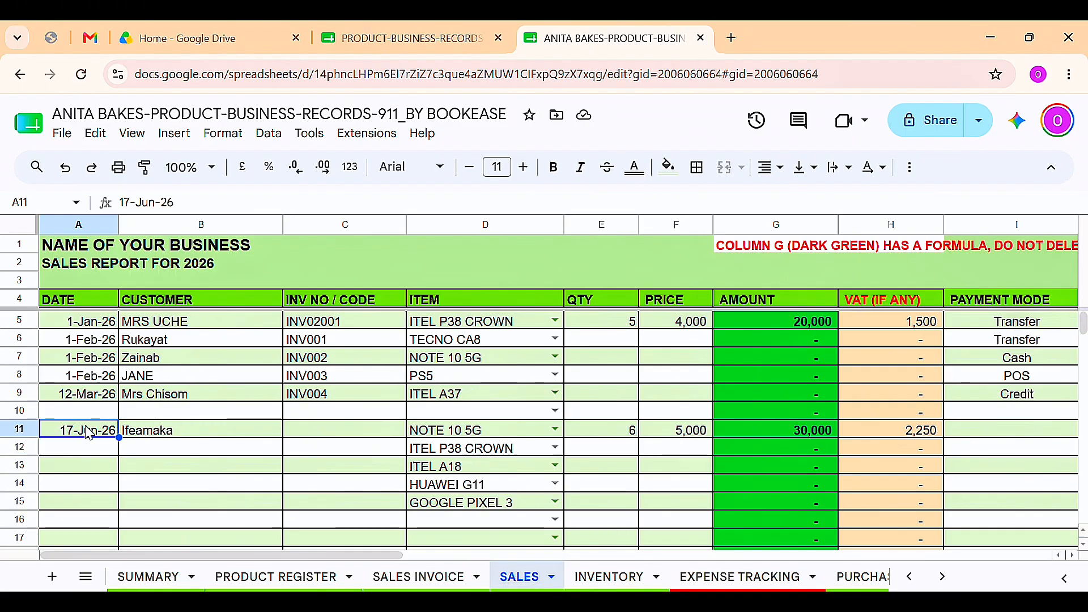
click(143, 578)
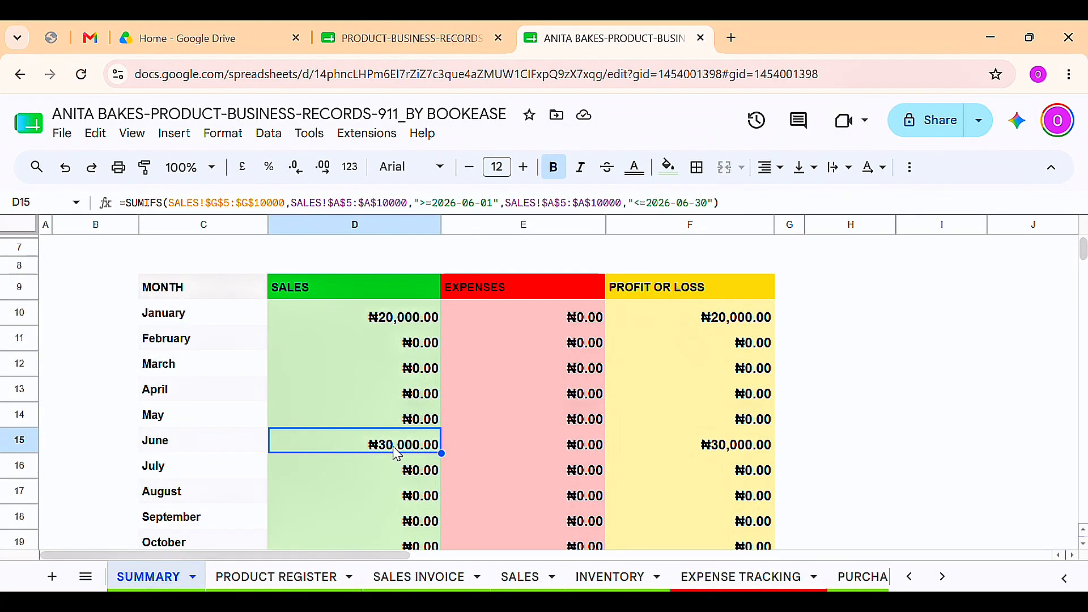
Step: On the EXPENSE TRACKING sheet, change the date of the row 9 Transportation expense to 17-Jun-26
click(770, 582)
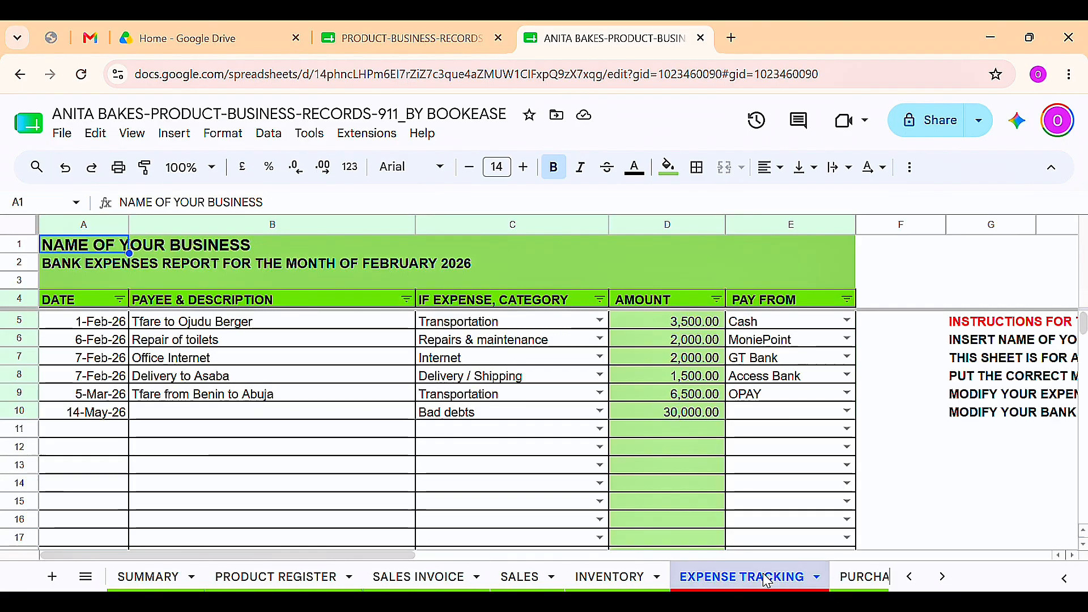
double_click(117, 399)
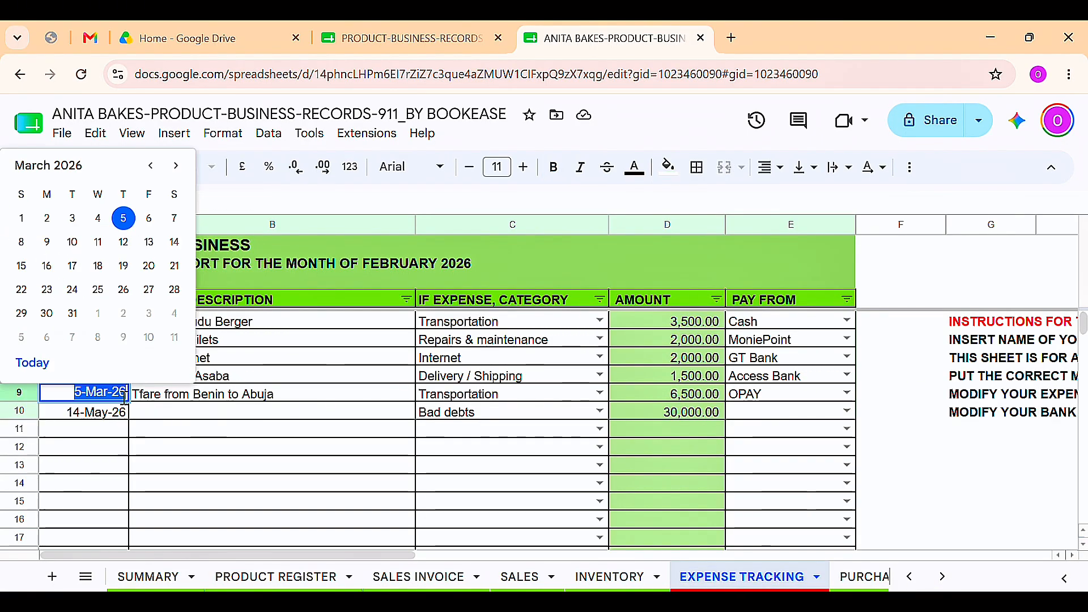
click(177, 166)
click(177, 166)
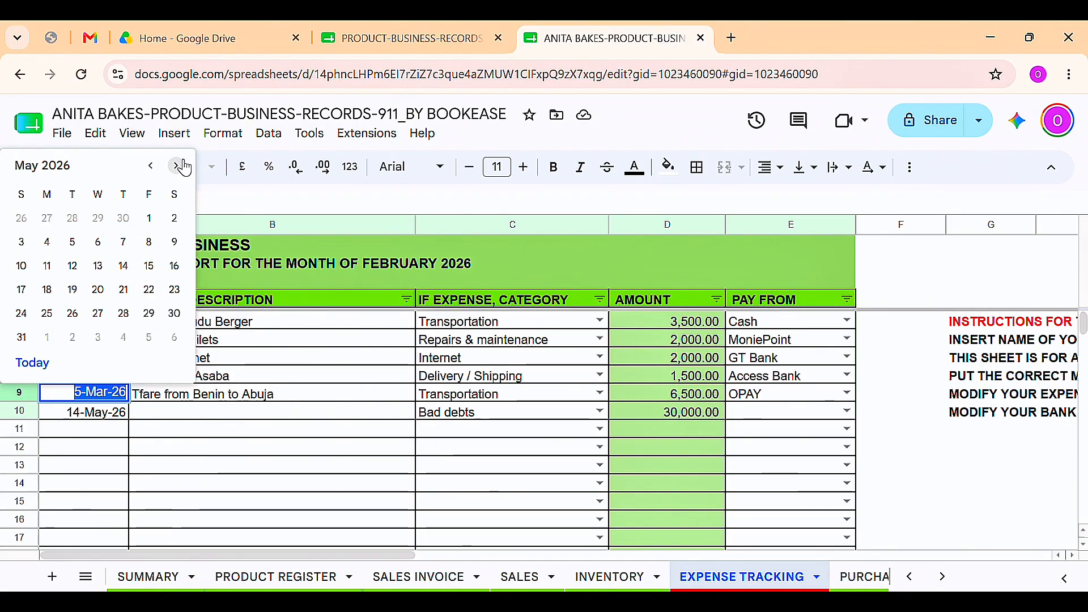
click(183, 167)
click(98, 267)
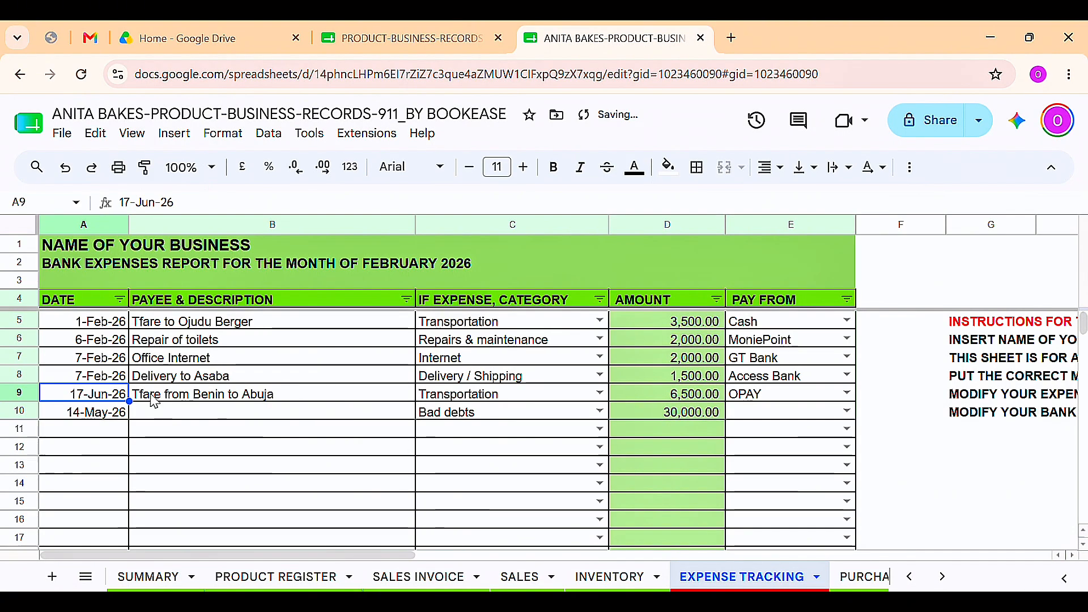
Step: Set the row 9 Transportation expense amount to 10,000 and check June's expenses and profit on the SUMMARY sheet
click(652, 396)
text(10,0)
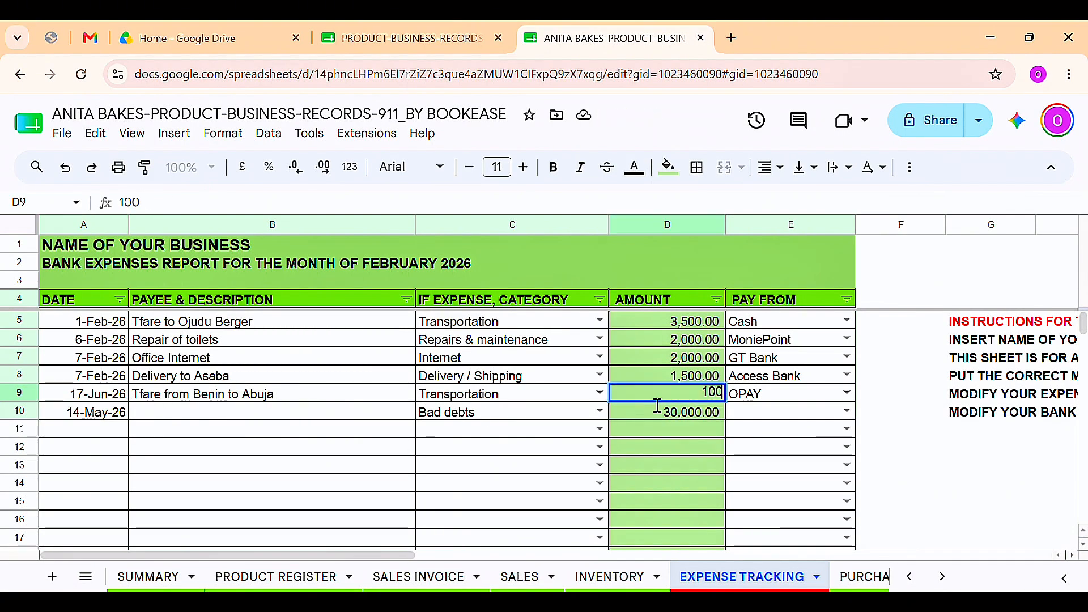
text(00)
key(Return)
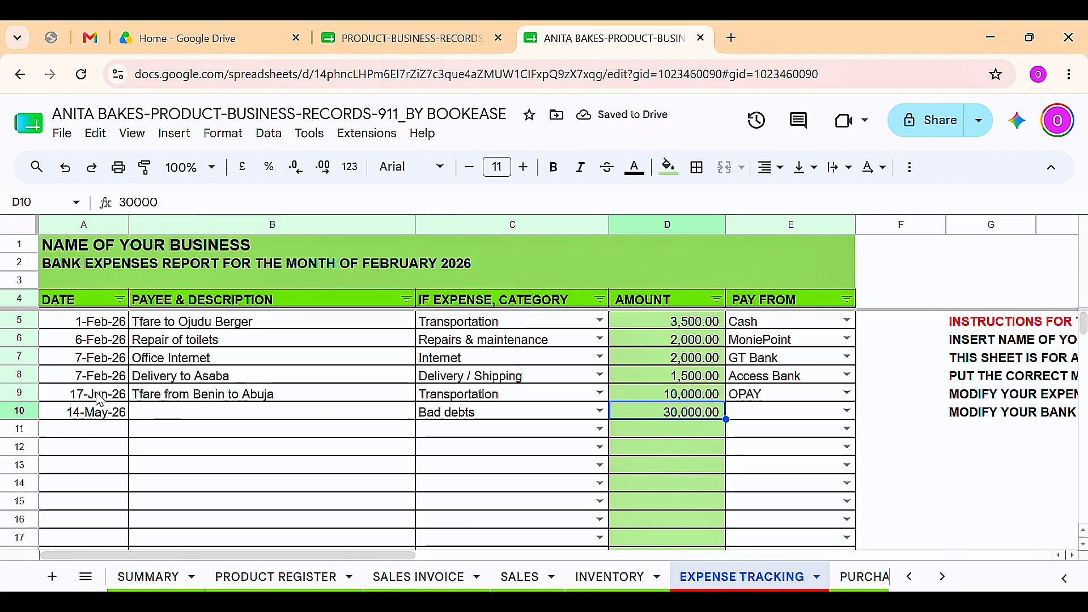
click(150, 575)
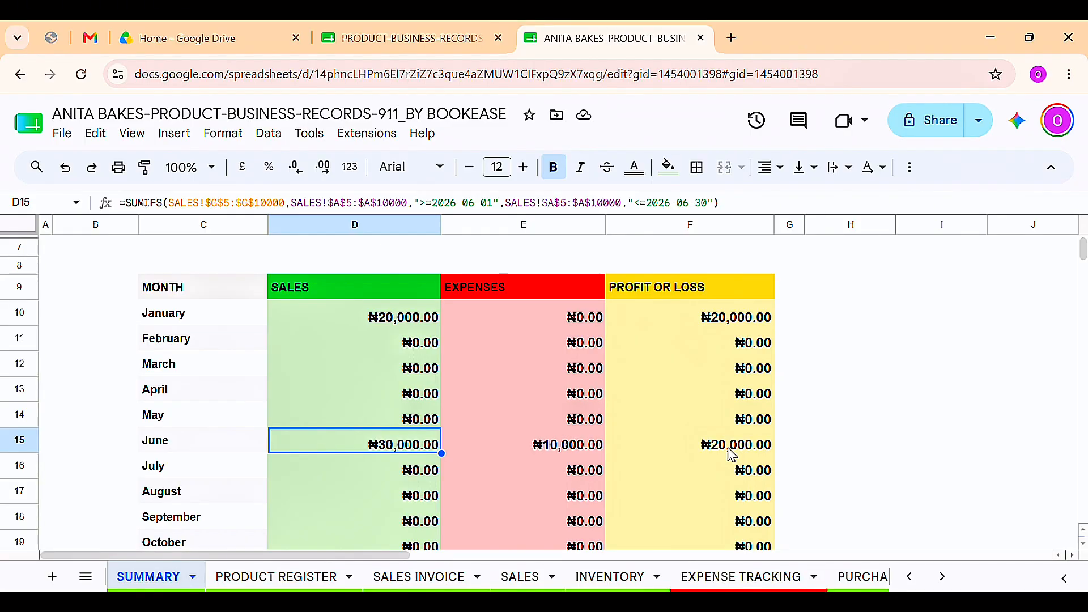
Step: Review the QTY, PRICE and AMOUNT AFTER VAT columns on the SALES sheet
click(520, 577)
scroll(559, 430, right, 2)
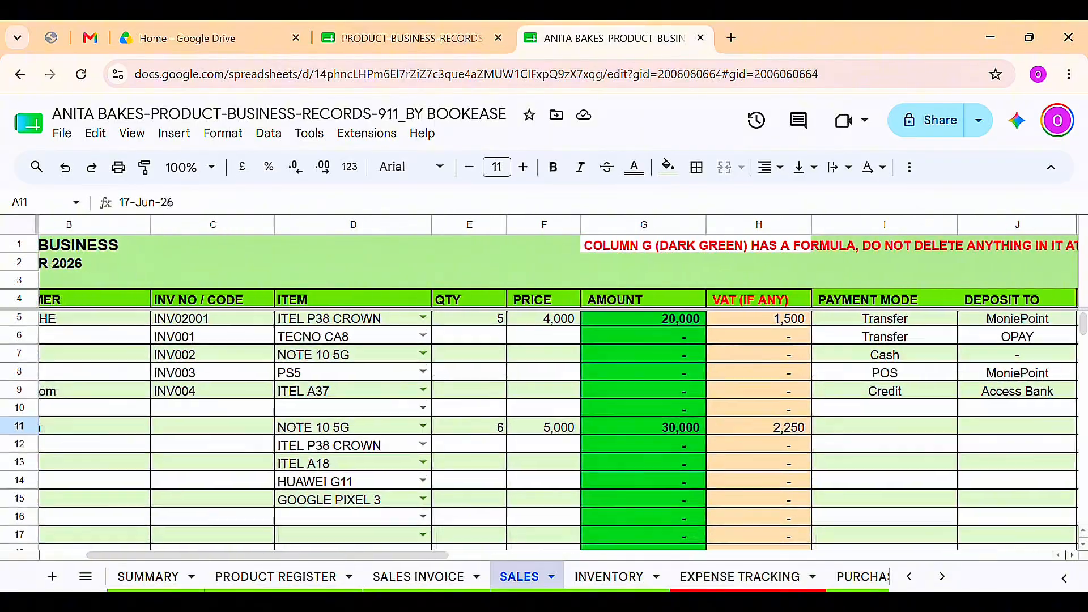
scroll(558, 430, left, 1)
click(485, 356)
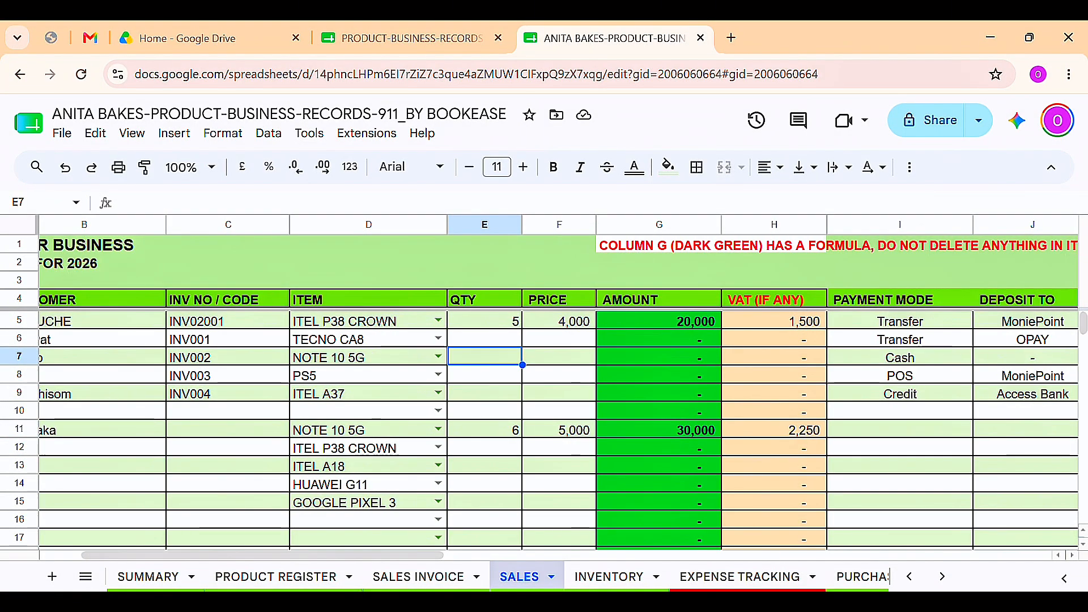
click(559, 375)
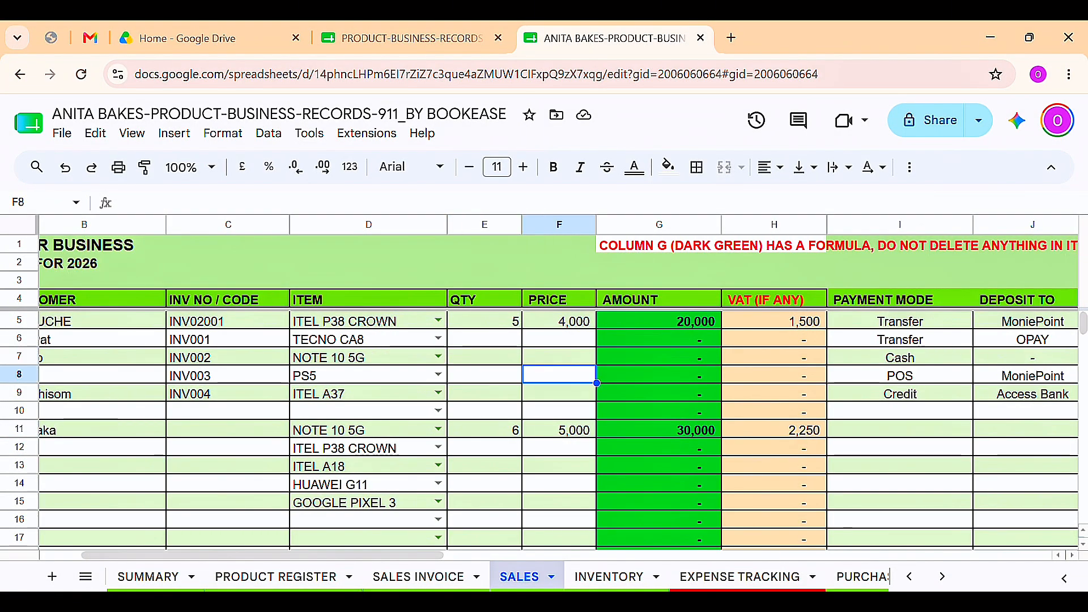
scroll(558, 387, right, 5)
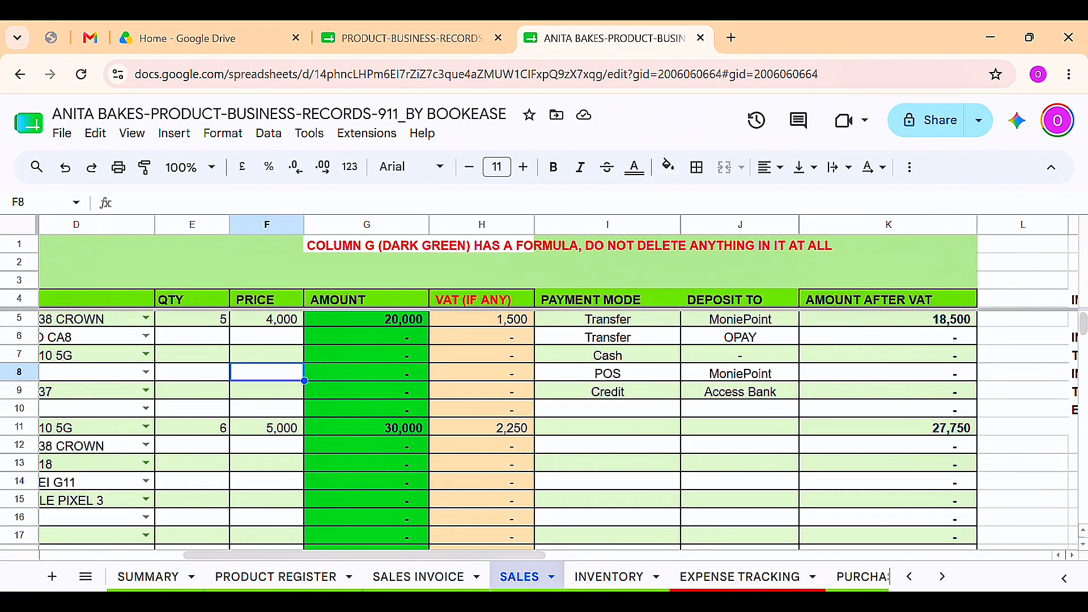
click(888, 300)
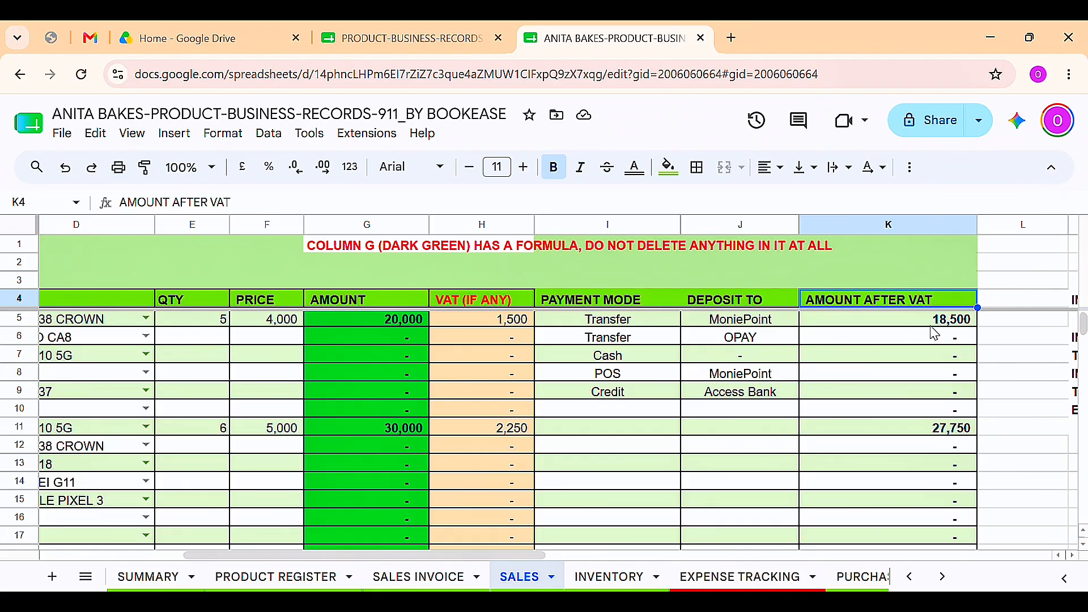
click(771, 416)
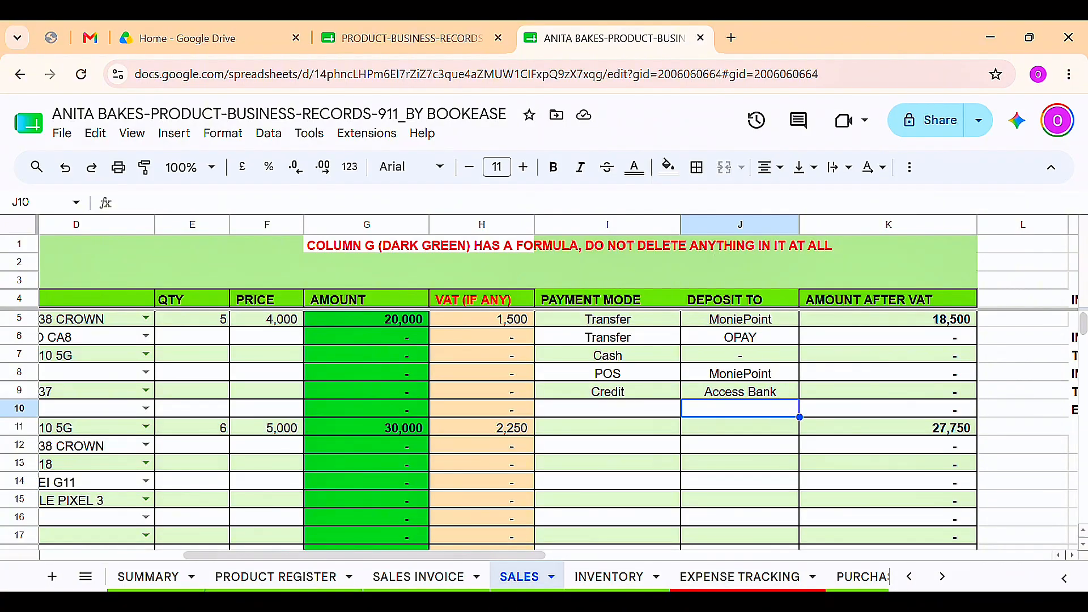
Step: Look through the empty record rows further down the SALES sheet and return to the row 11 record
scroll(559, 431, left, 5)
scroll(559, 431, down, 4)
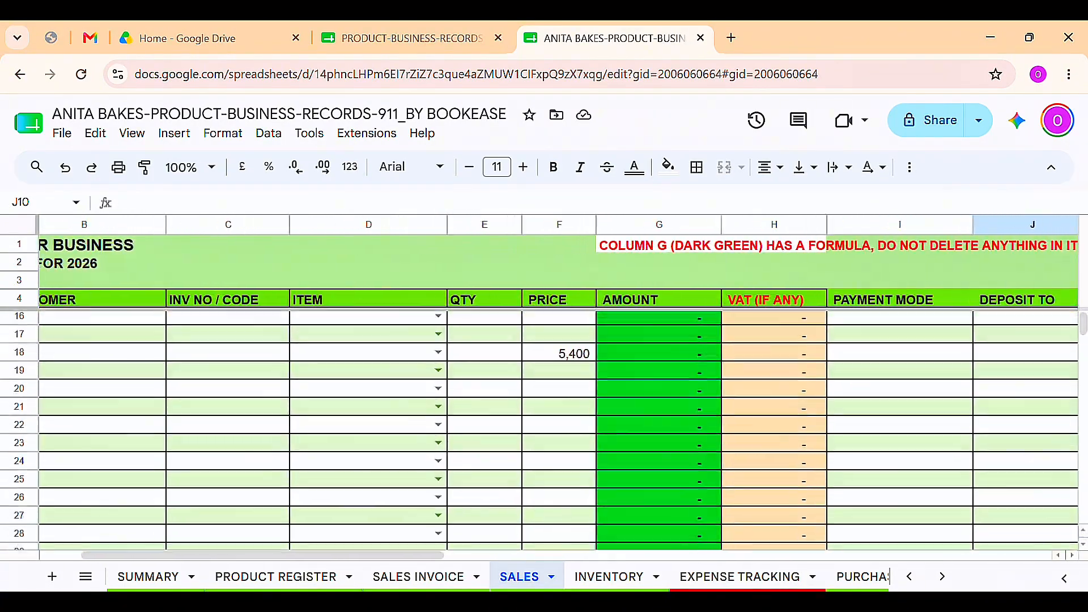
scroll(558, 431, down, 18)
scroll(558, 431, left, 2)
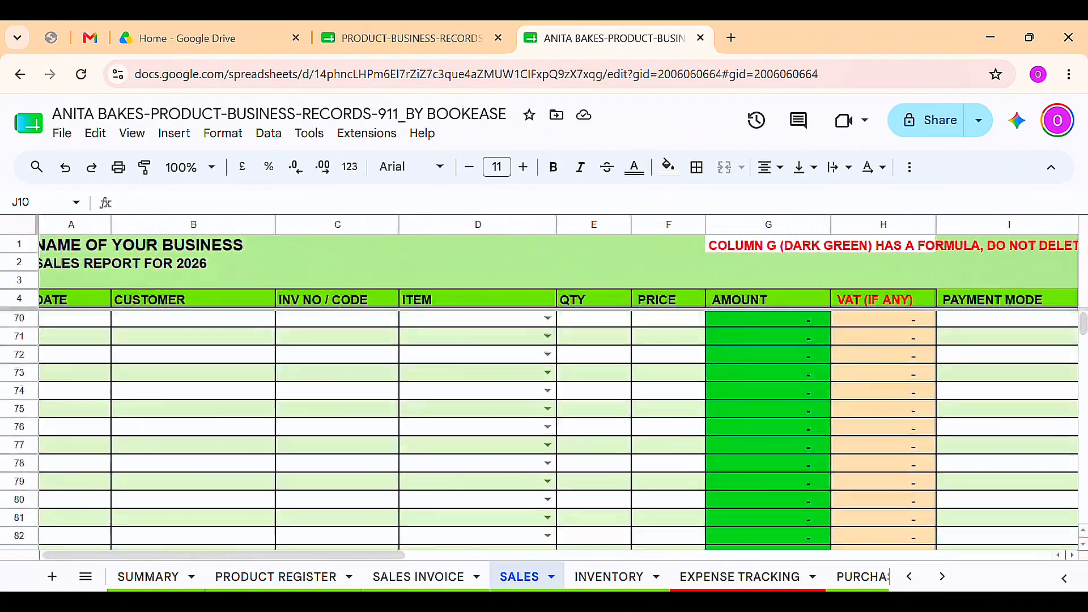
scroll(540, 431, up, 20)
scroll(540, 431, left, 1)
scroll(540, 431, down, 2)
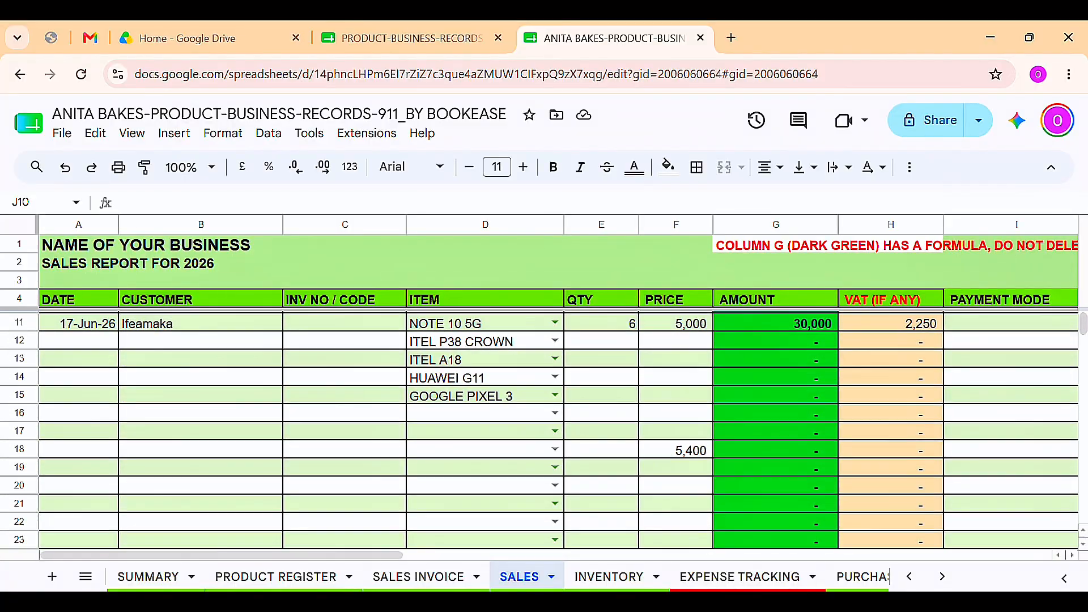
scroll(539, 431, up, 1)
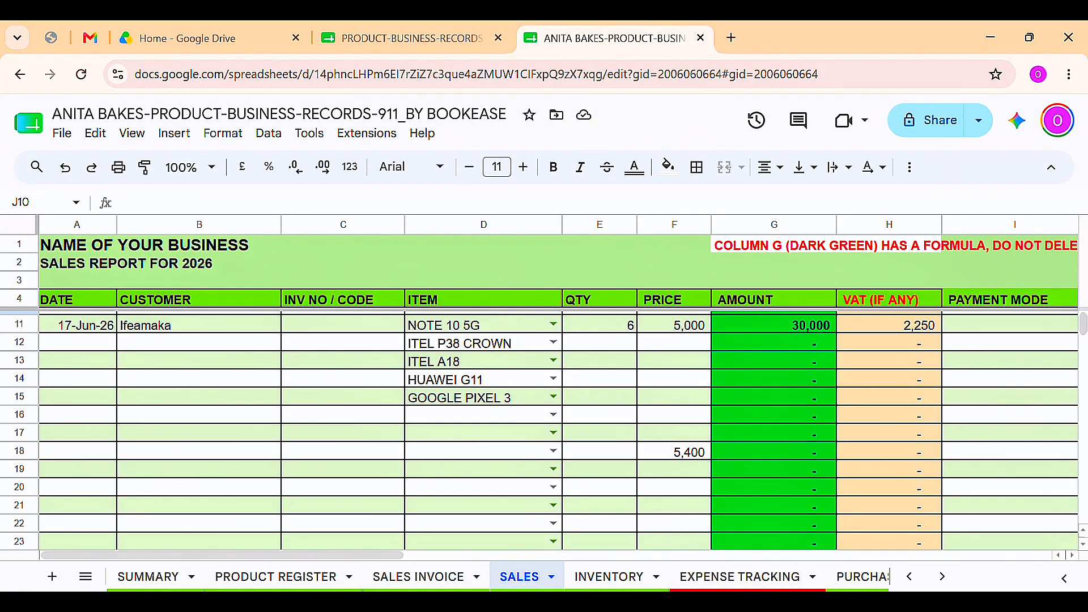
Step: Examine the INVENTORY sheet's stock columns and read the instructions beside its table
click(610, 578)
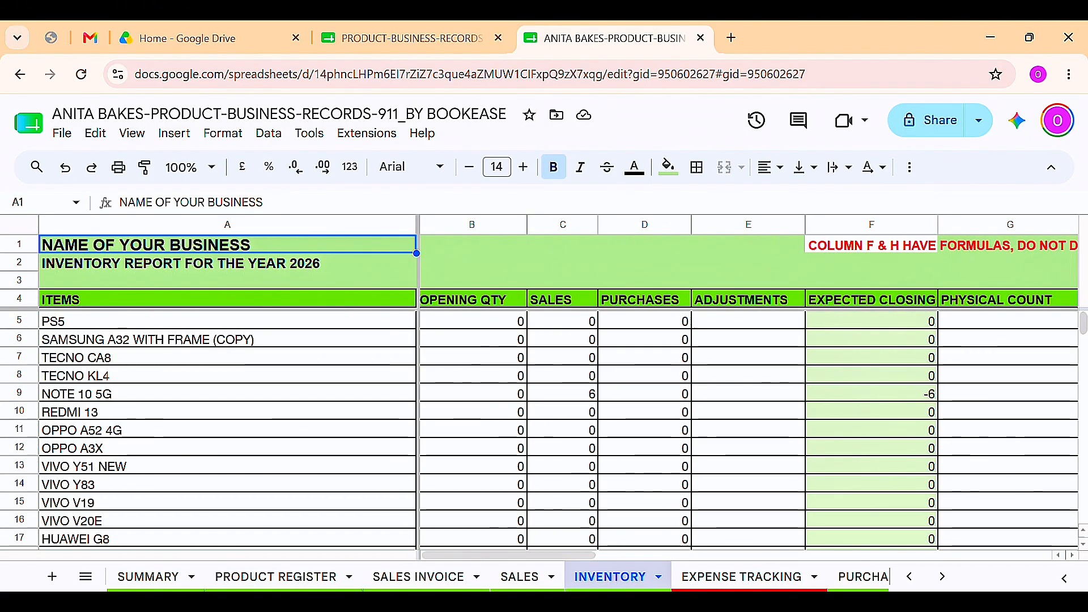
scroll(748, 430, right, 6)
scroll(748, 431, right, 5)
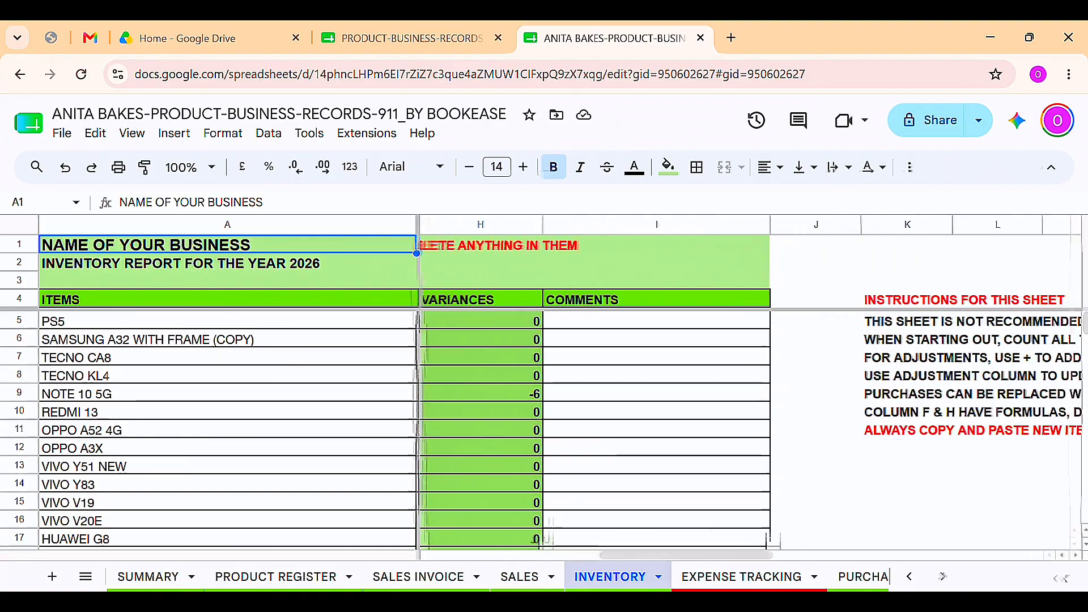
scroll(748, 385, right, 4)
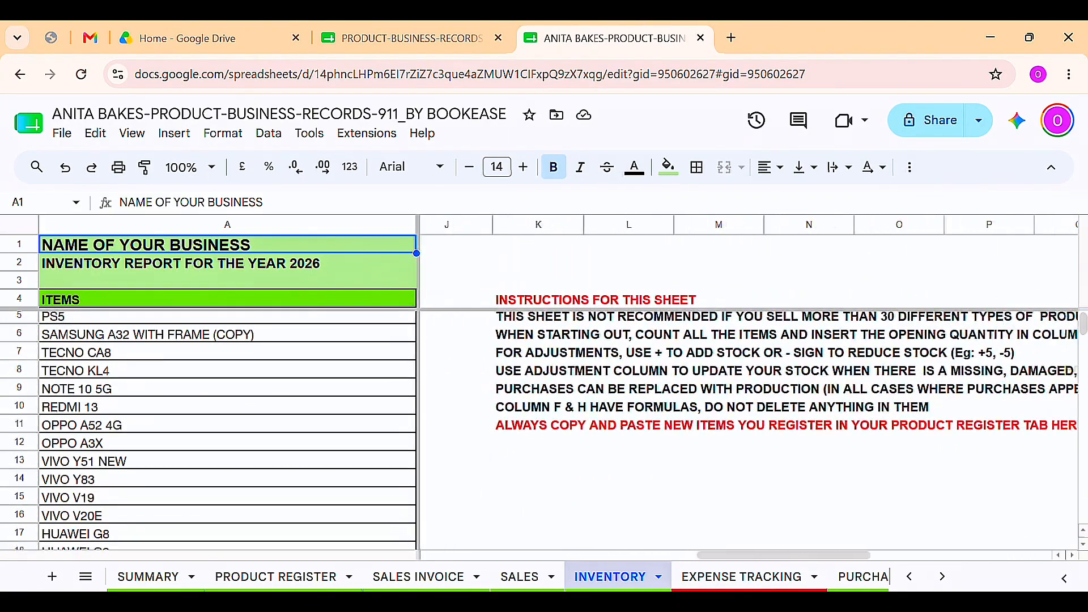
scroll(749, 385, left, 2)
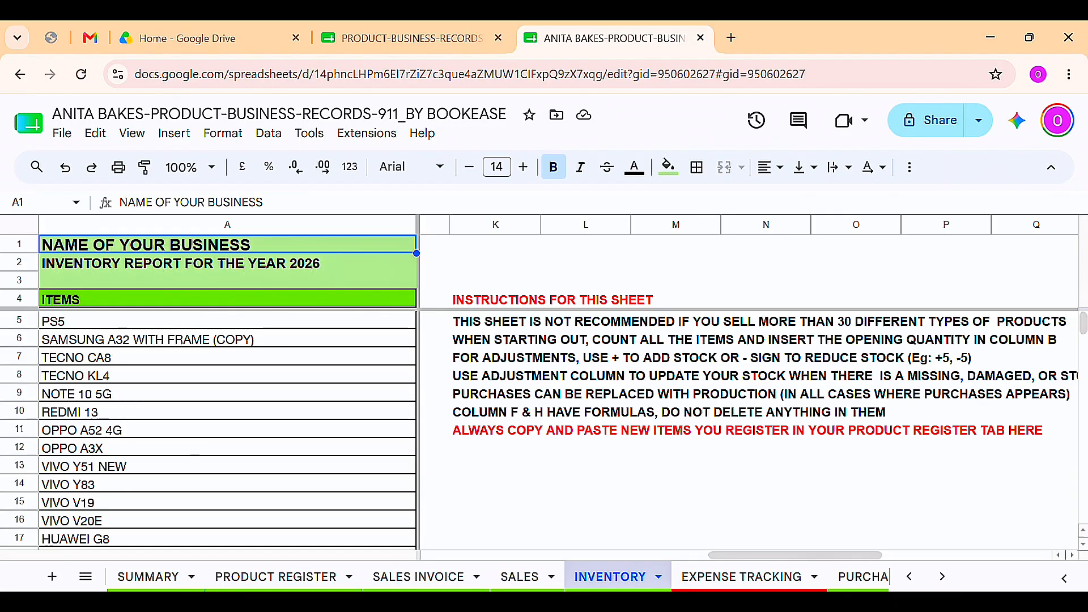
scroll(748, 385, left, 10)
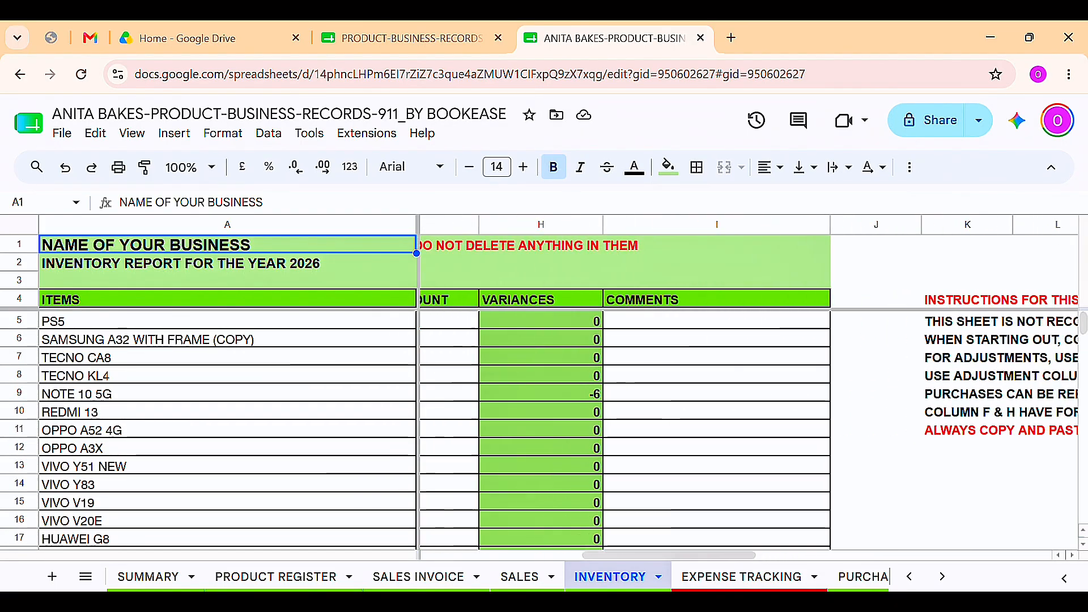
scroll(748, 386, left, 1)
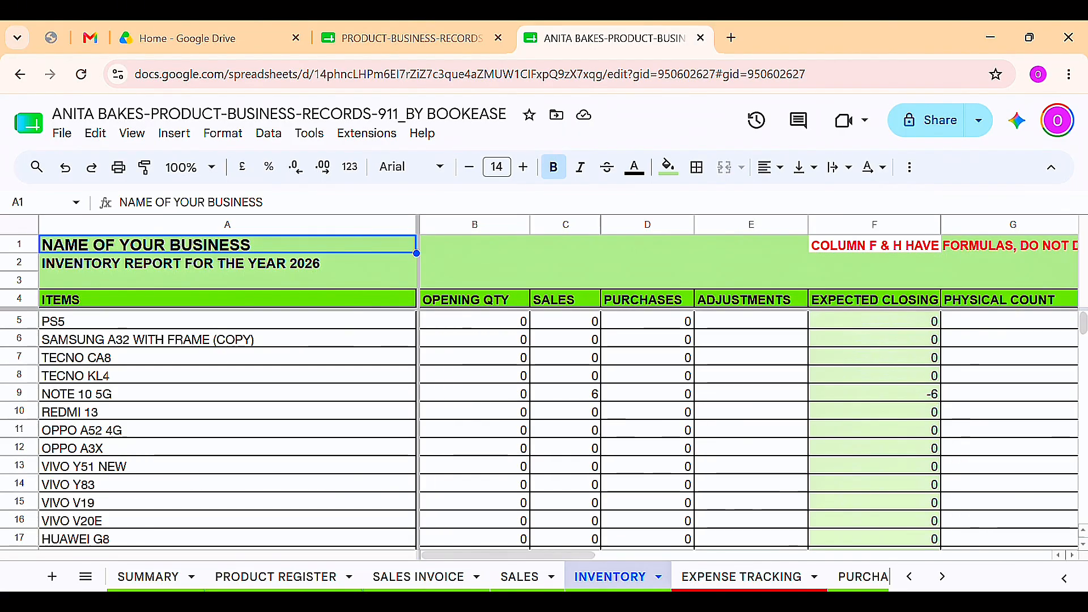
Step: Copy the product list from PS5 to HP LAPTOP (A3:A32) on the PRODUCT REGISTER sheet
click(277, 577)
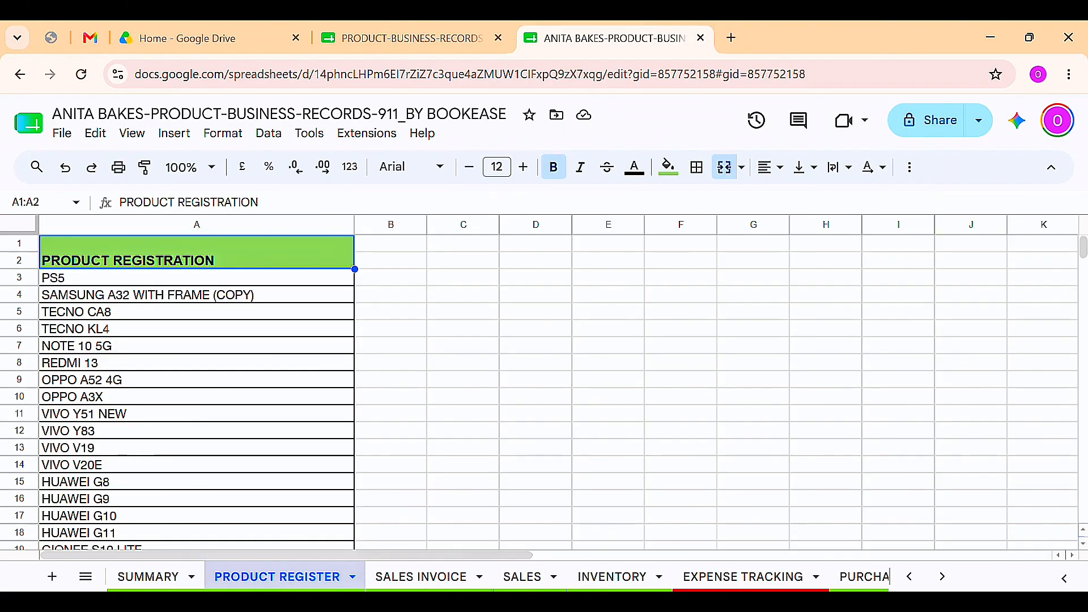
click(197, 277)
key(shift+Down)
key(shift+Down)
key(shift+Down)
key(shift+Down)
key(shift+Down)
key(shift+Down)
key(shift+Down)
key(shift+Down)
key(shift+Down)
key(shift+Down)
key(shift+Down)
key(shift+Down)
key(shift+Down)
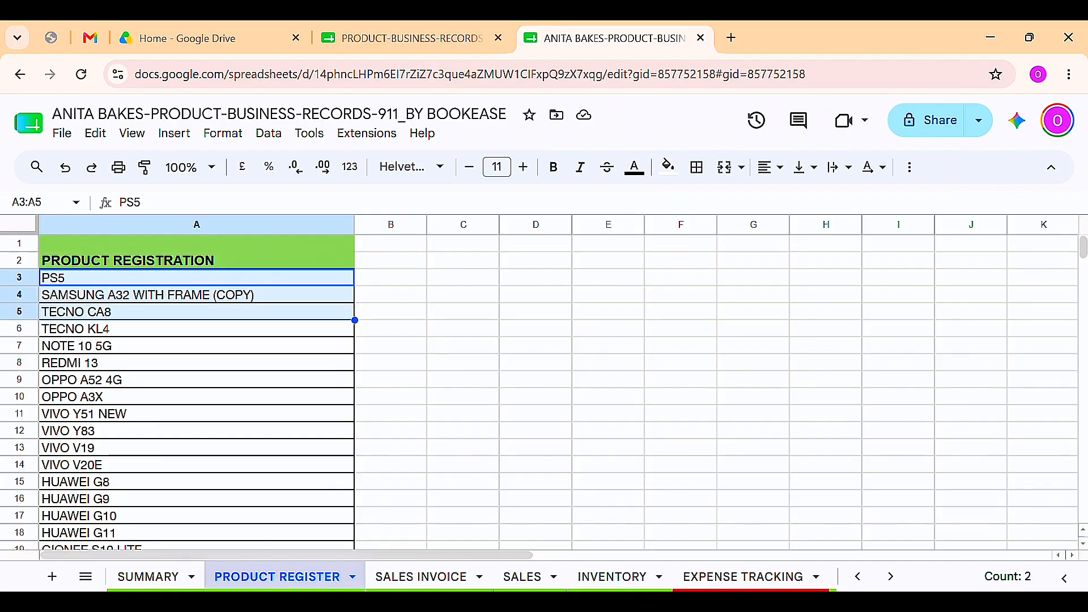
key(shift+Down)
key(shift+Down)
key(shift+Down)
key(shift+Down)
key(shift+Down)
key(shift+Down)
key(shift+Down)
key(shift+Down)
key(shift+Down)
key(shift+Down)
key(shift+Down)
key(shift+Down)
key(shift+Down)
key(shift+Down)
key(shift+Down)
key(shift+Down)
key(shift+Down)
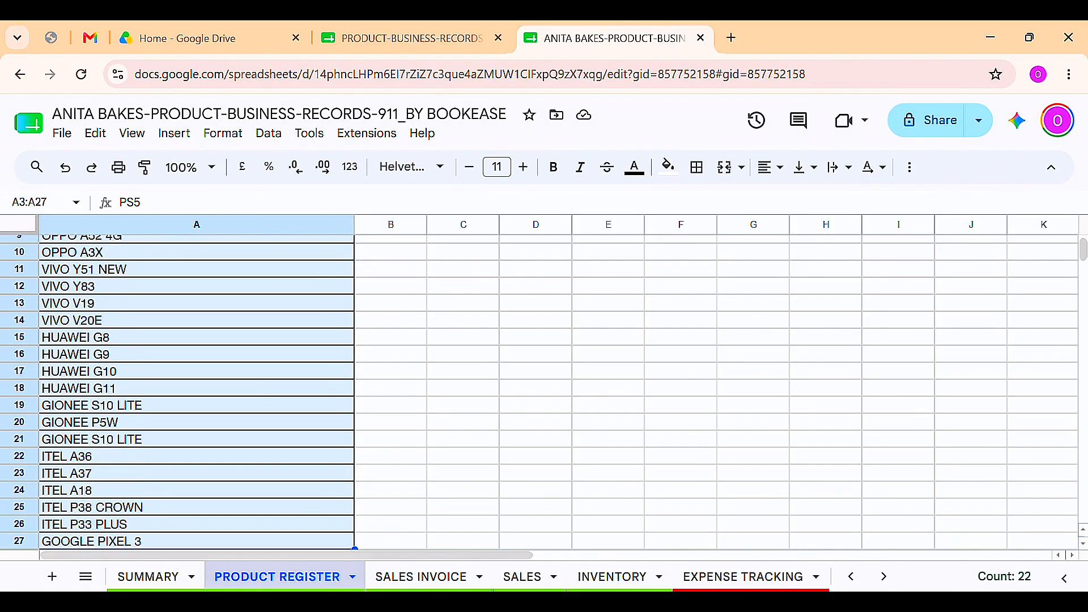
key(shift+Down)
key(shift+Up)
key(shift+Up)
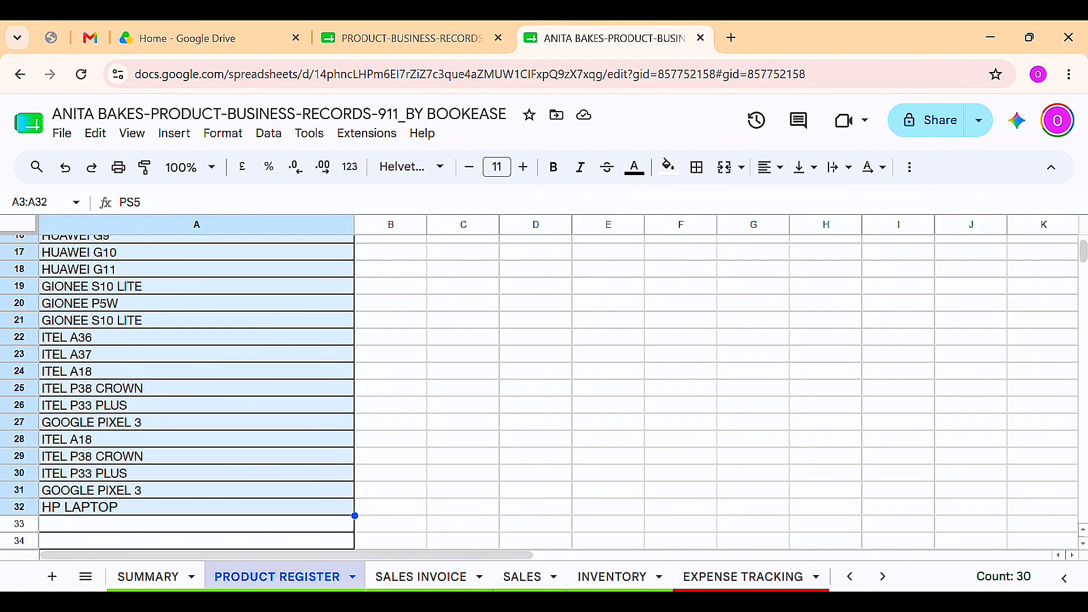
key(ctrl+c)
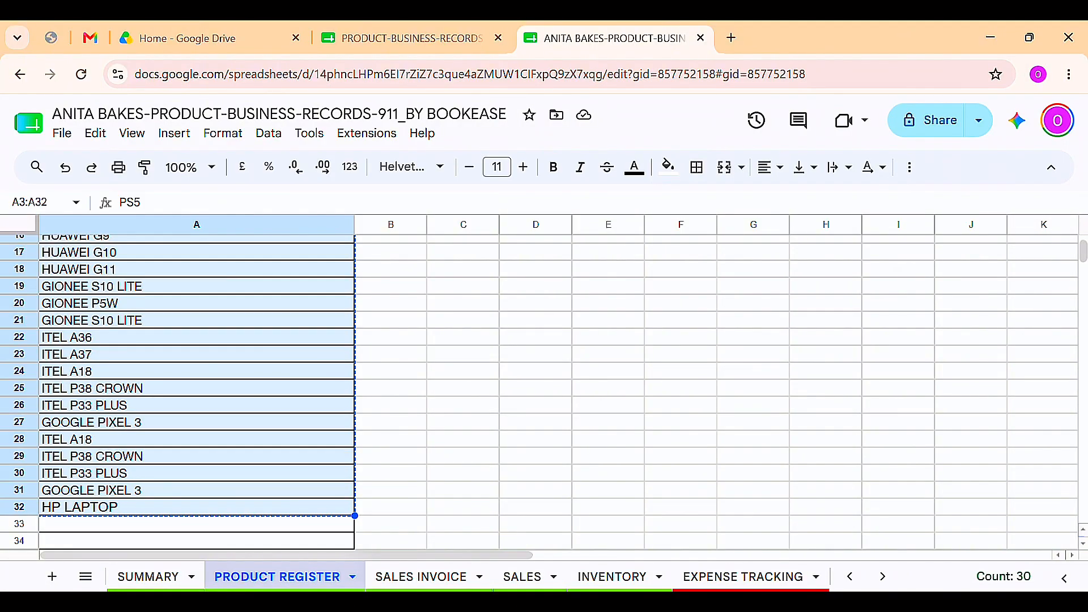
Step: Paste the copied product list into the ITEMS column of the INVENTORY sheet, starting at A5
click(612, 576)
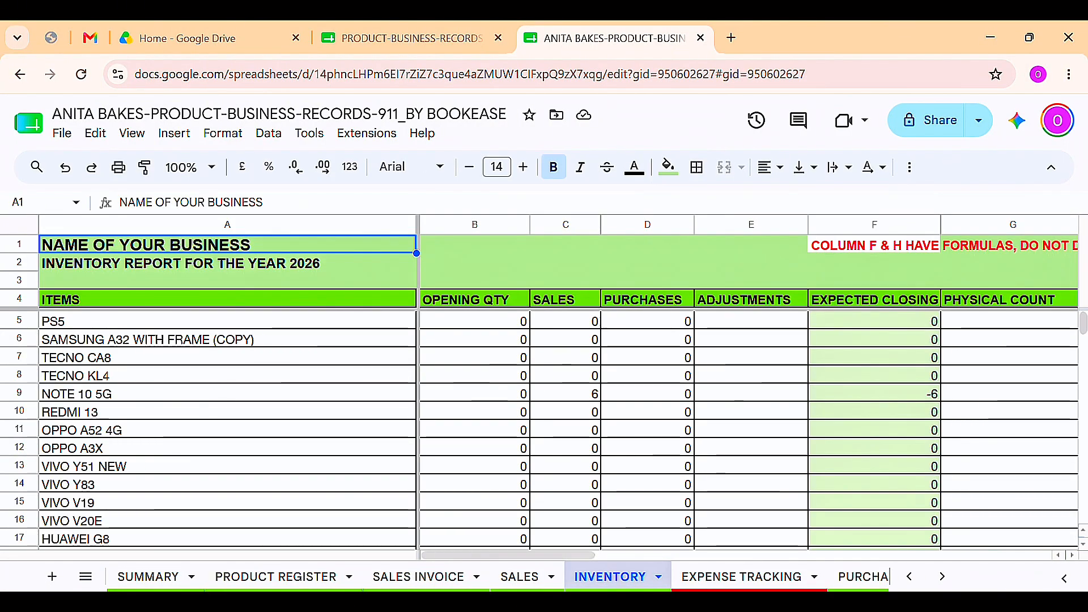
click(226, 321)
key(ctrl+v)
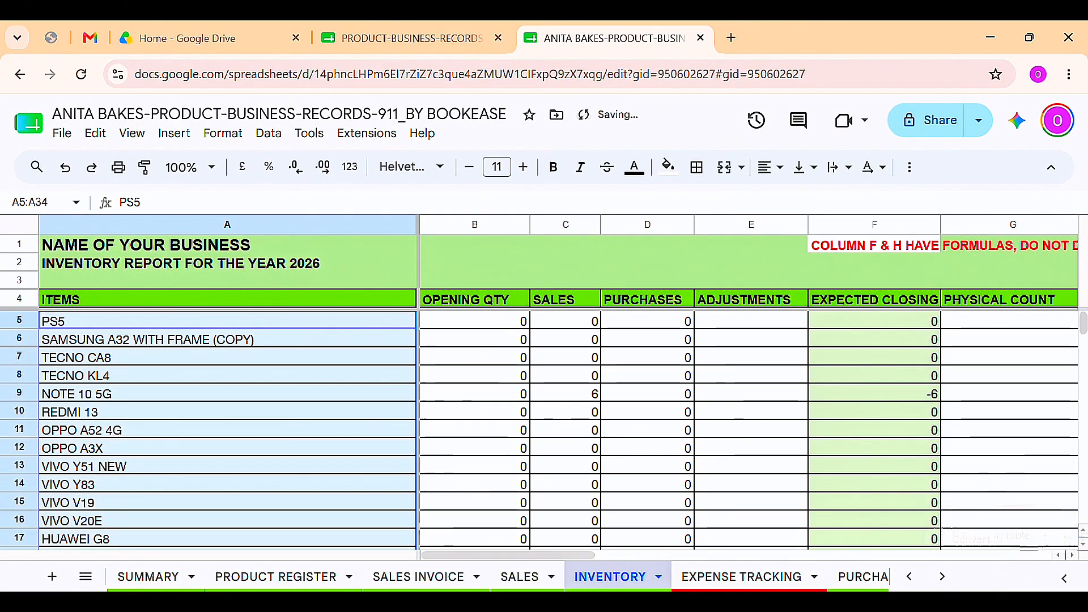
Step: Compare the items pasted into the INVENTORY sheet with the product list on the PRODUCT REGISTER sheet
click(226, 447)
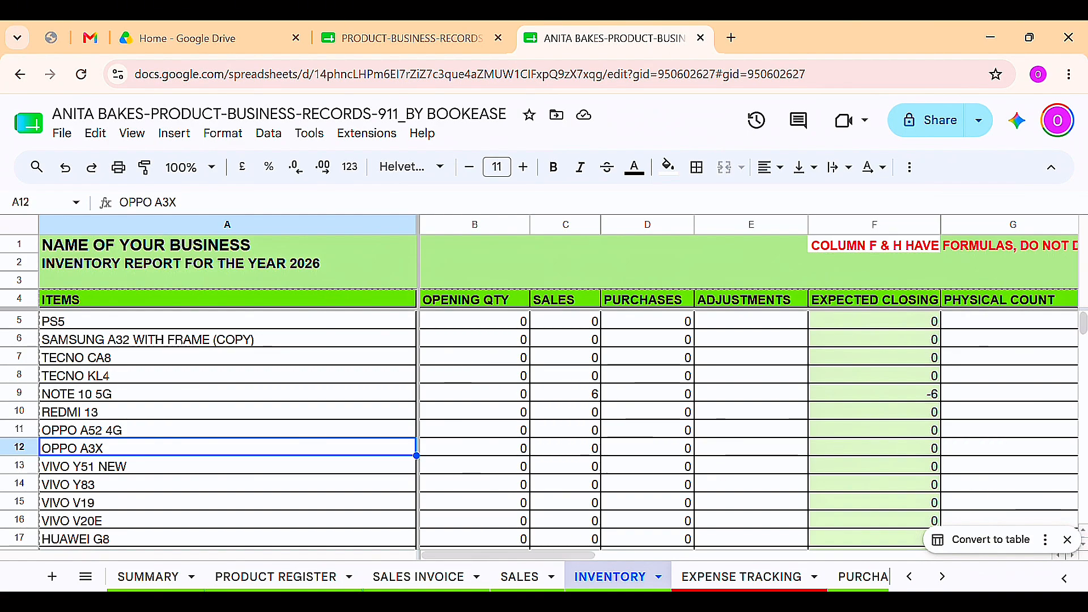
click(276, 577)
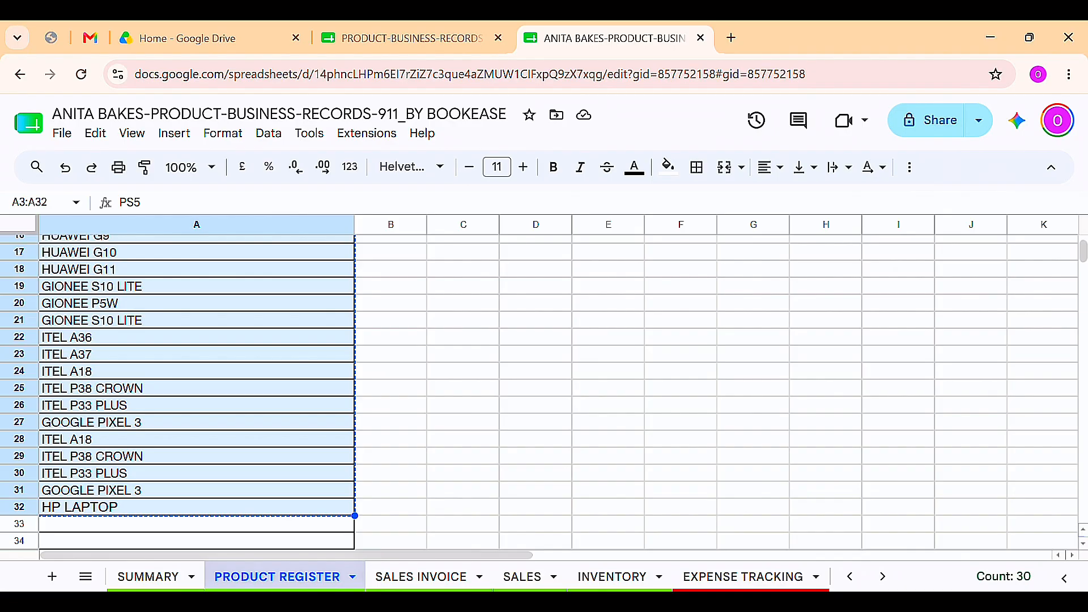
click(611, 577)
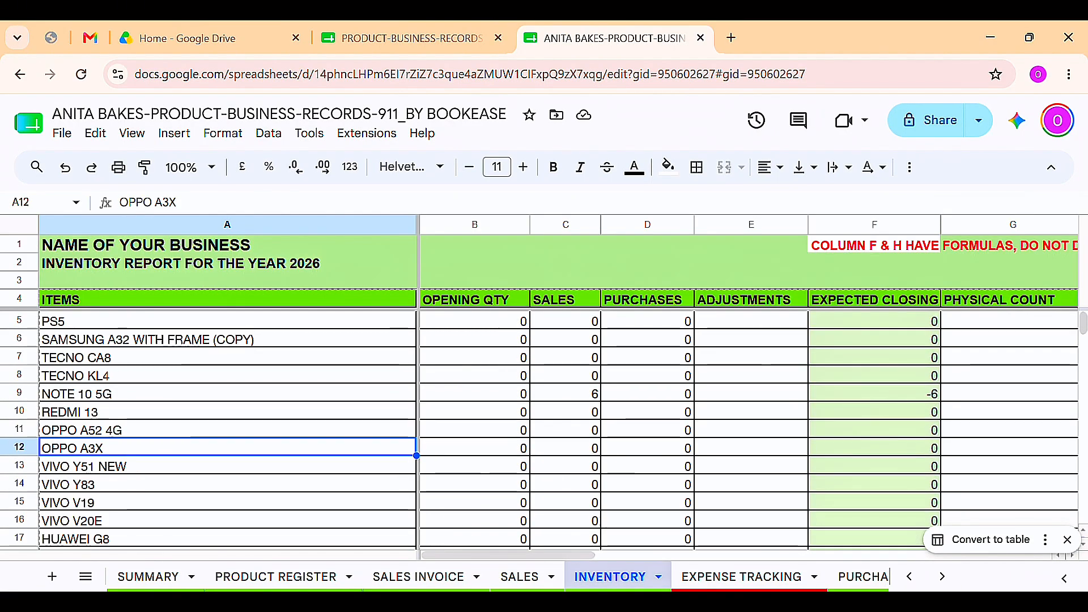
Step: Set the OPENING QTY on the INVENTORY sheet to 25 for PS5 and 20 for SAMSUNG A32 WITH FRAME (COPY)
click(474, 299)
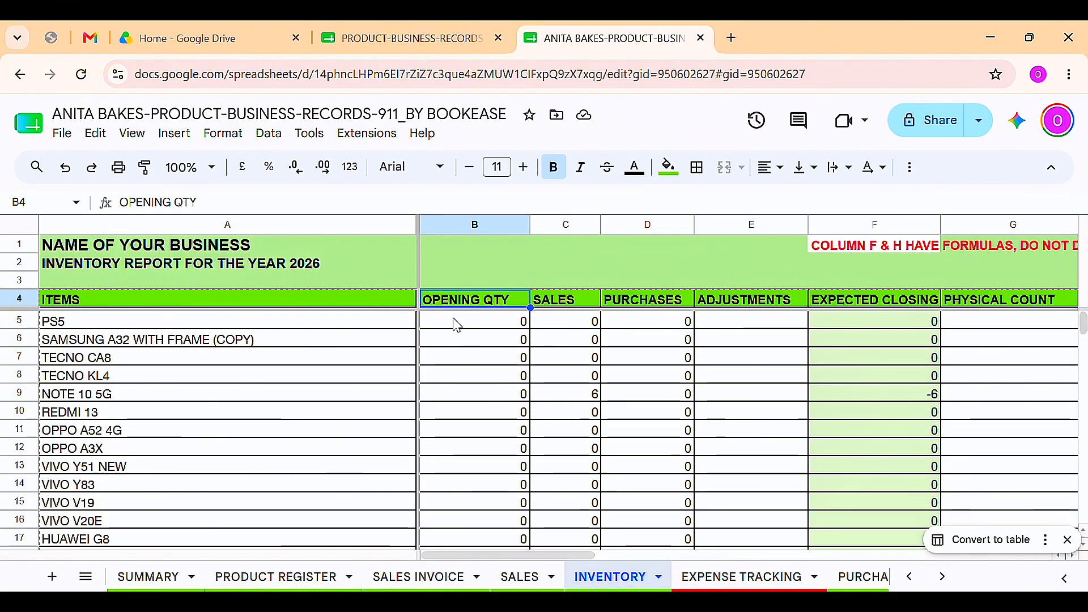
click(288, 325)
click(486, 325)
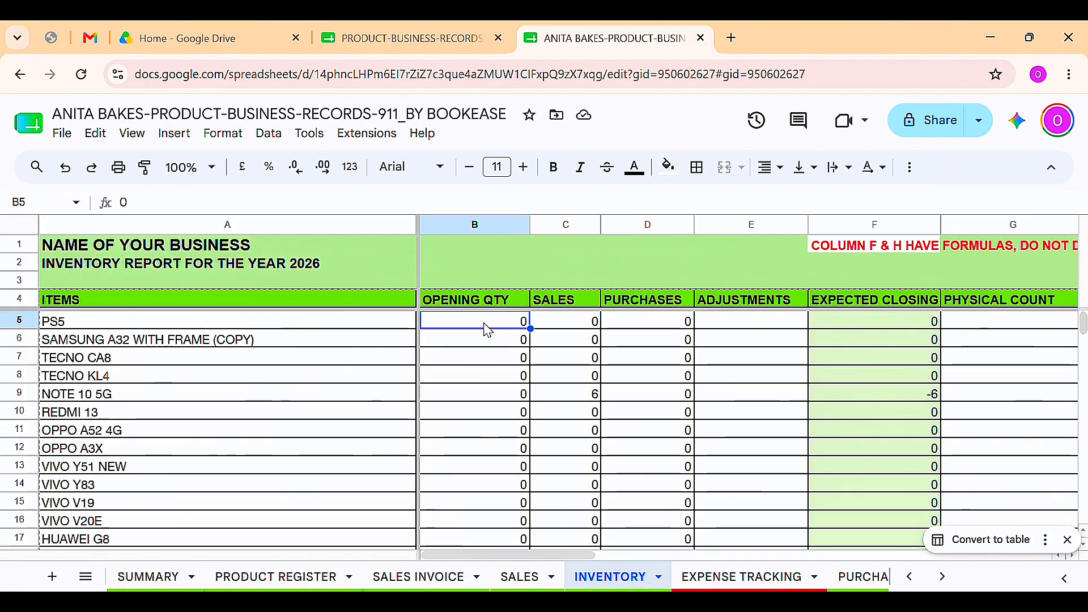
text(25)
key(Return)
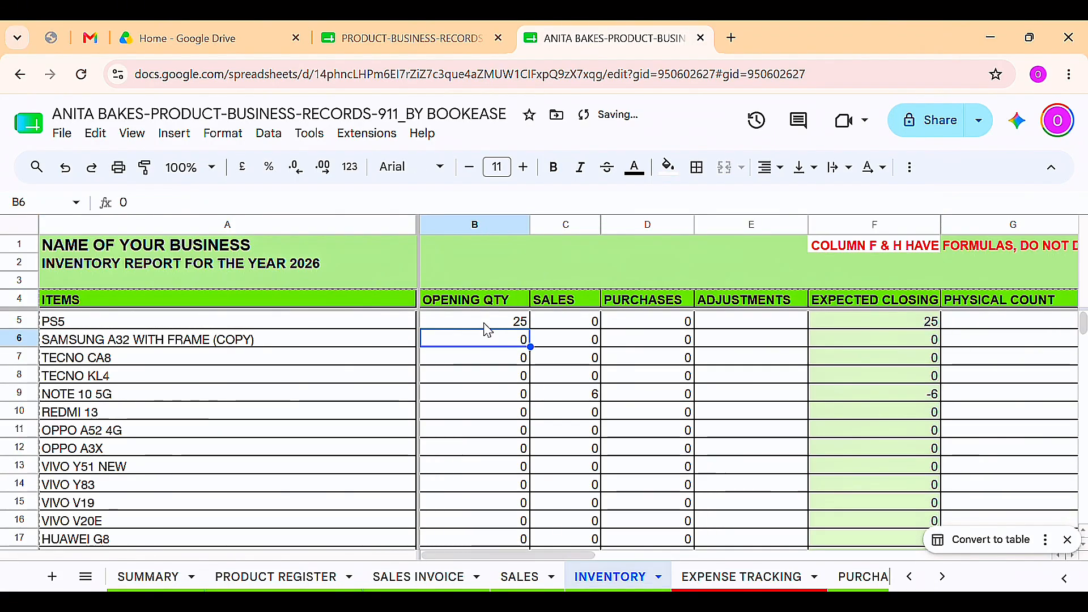
text(20)
key(Return)
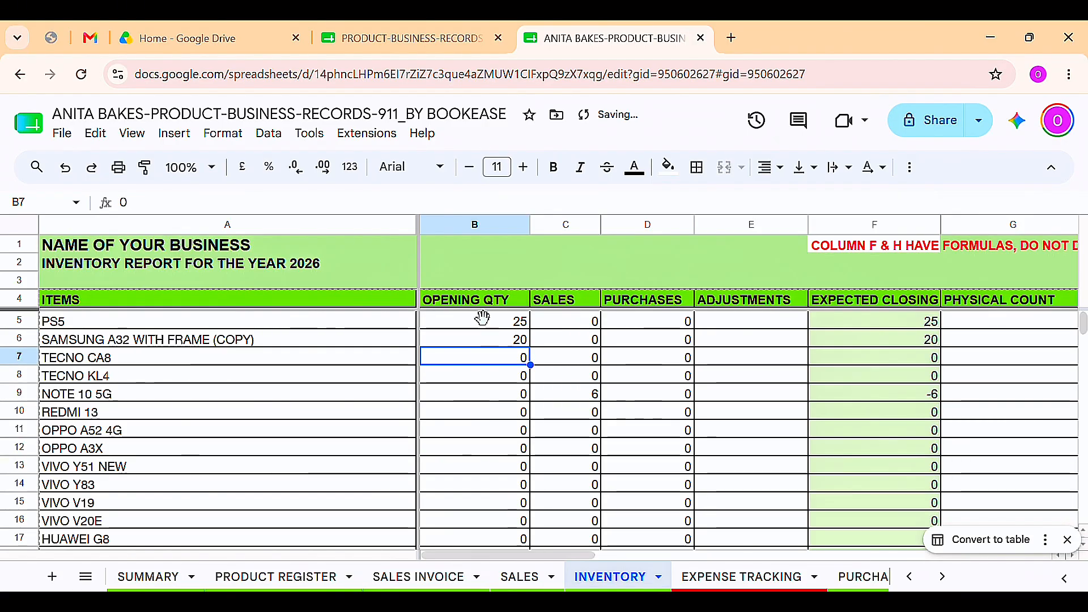
Step: Look down the OPENING QTY column to row 24 and back, and examine the SALES formula in the PS5 row
click(468, 305)
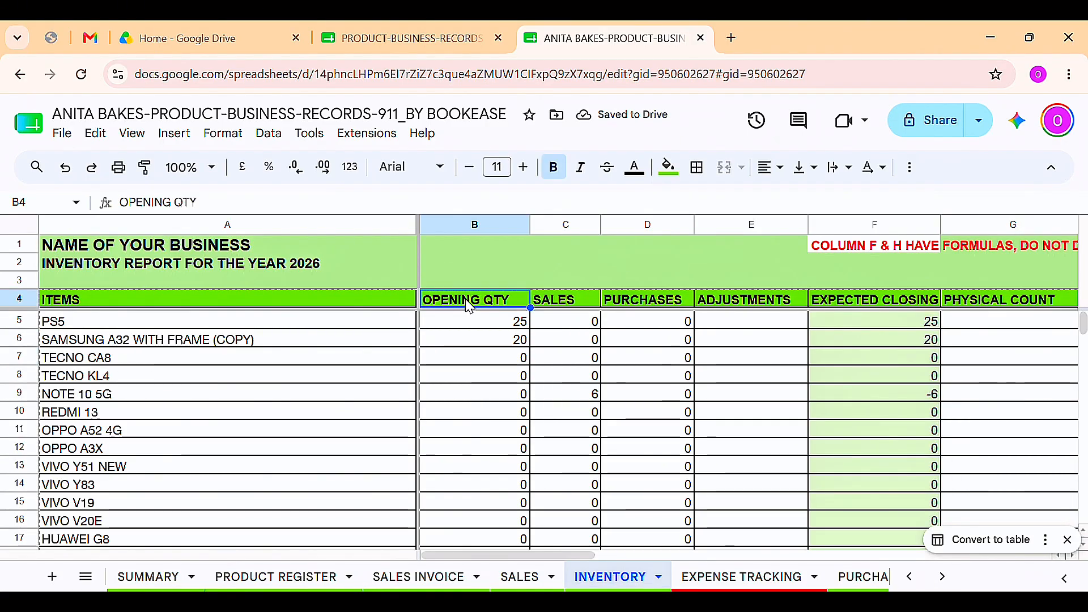
key(Down)
key(Down)
key(Down)
key(Down)
key(Down)
key(Down)
key(Down)
key(Down)
key(Down)
key(Down)
key(Down)
key(Down)
key(Down)
key(Down)
key(Down)
key(Down)
key(Down)
key(Down)
key(Down)
key(Down)
key(Down)
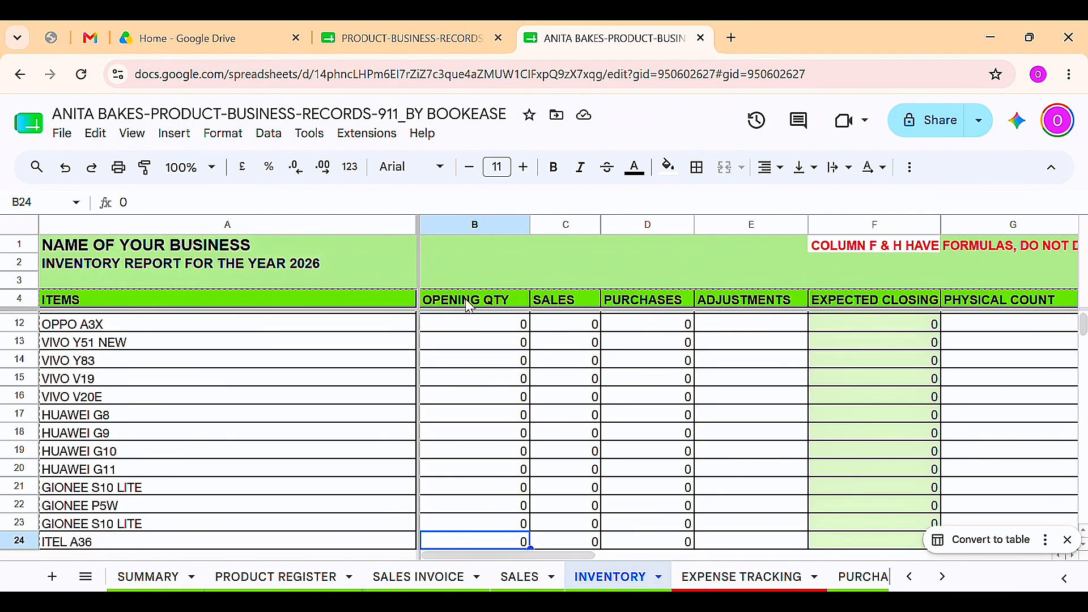
key(Up)
key(Up)
key(Up)
key(Up)
key(Up)
key(Up)
key(Up)
key(Up)
key(Up)
key(Up)
key(Up)
key(Up)
key(Up)
key(Up)
key(Up)
key(Up)
key(Up)
key(Up)
key(Up)
key(Up)
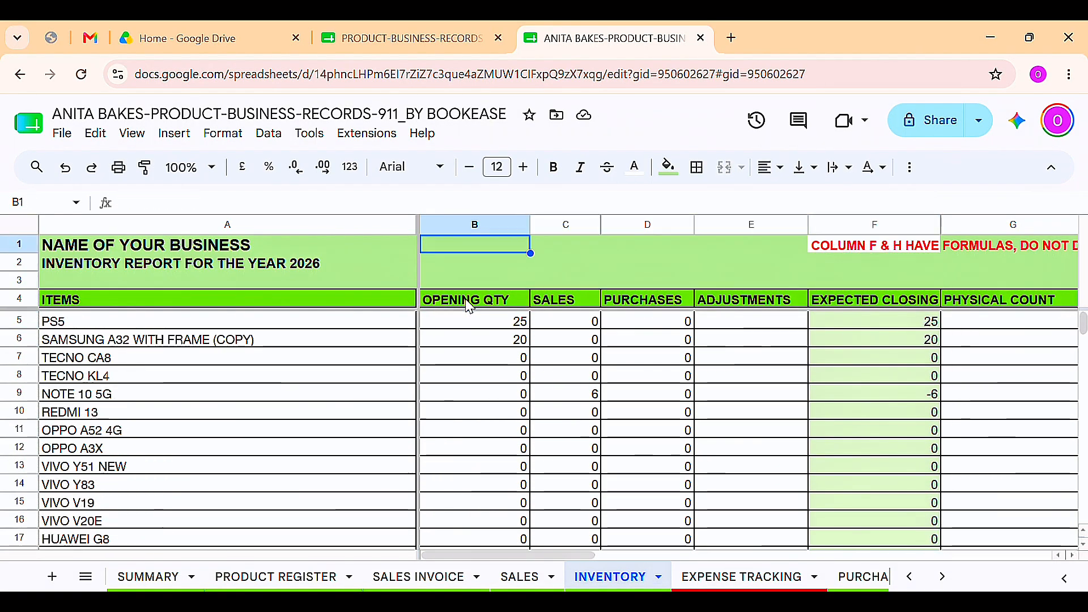
click(579, 305)
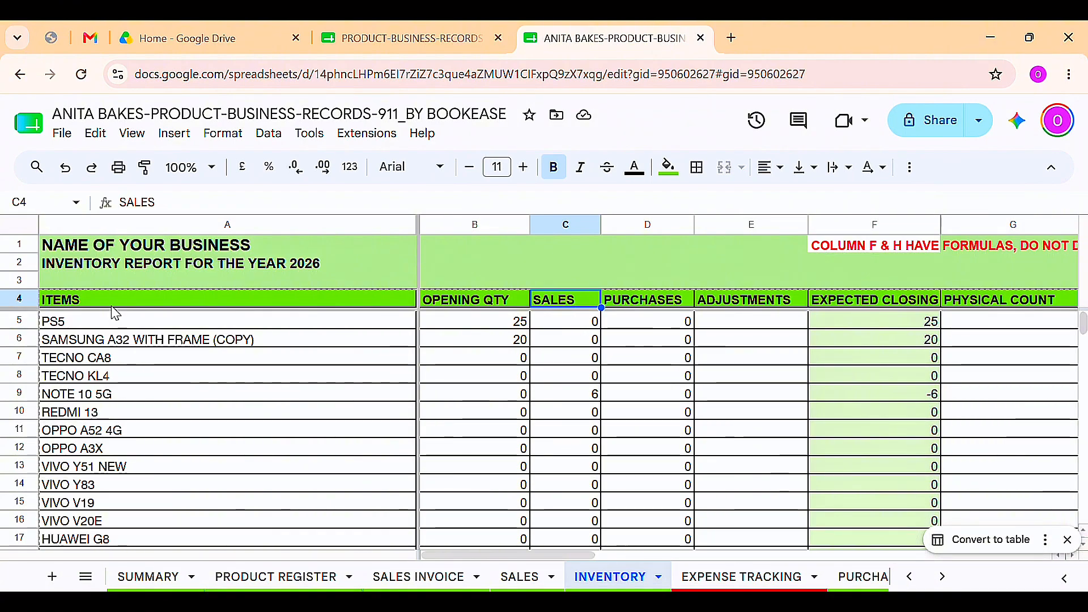
click(119, 322)
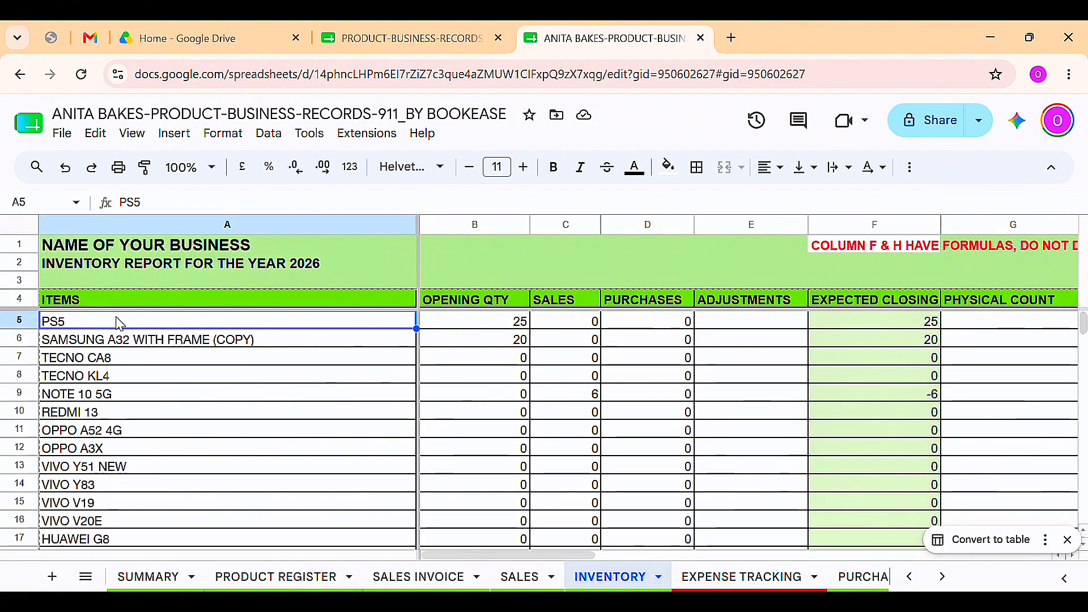
click(571, 319)
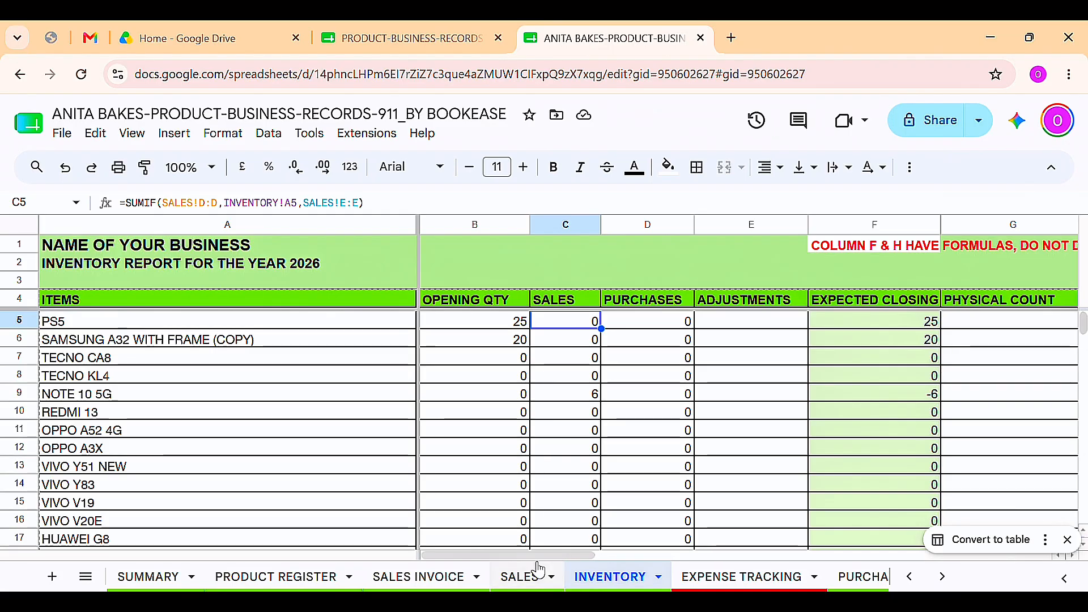
Step: Copy the date 17-Jun-26 from A11 on the SALES sheet into the DATE cell of row 16
click(520, 577)
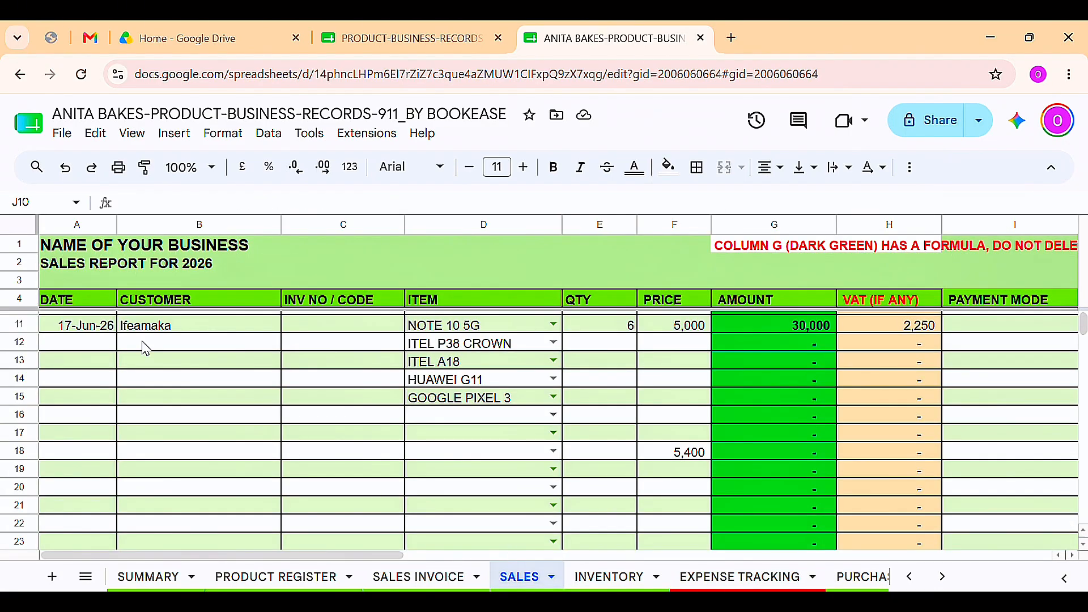
click(66, 399)
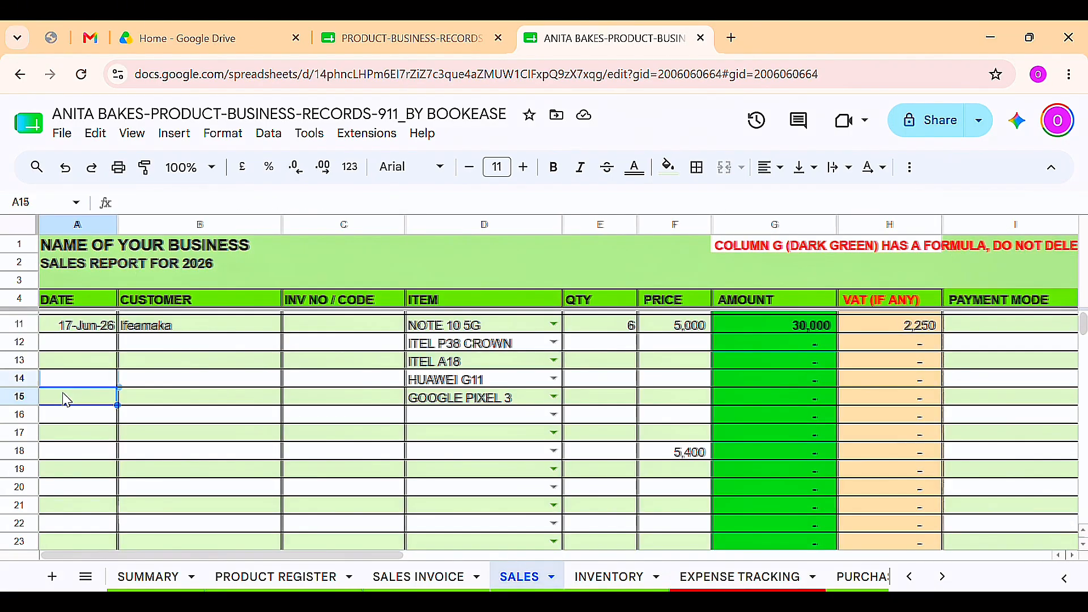
key(Up)
key(Up)
key(Up)
key(Up)
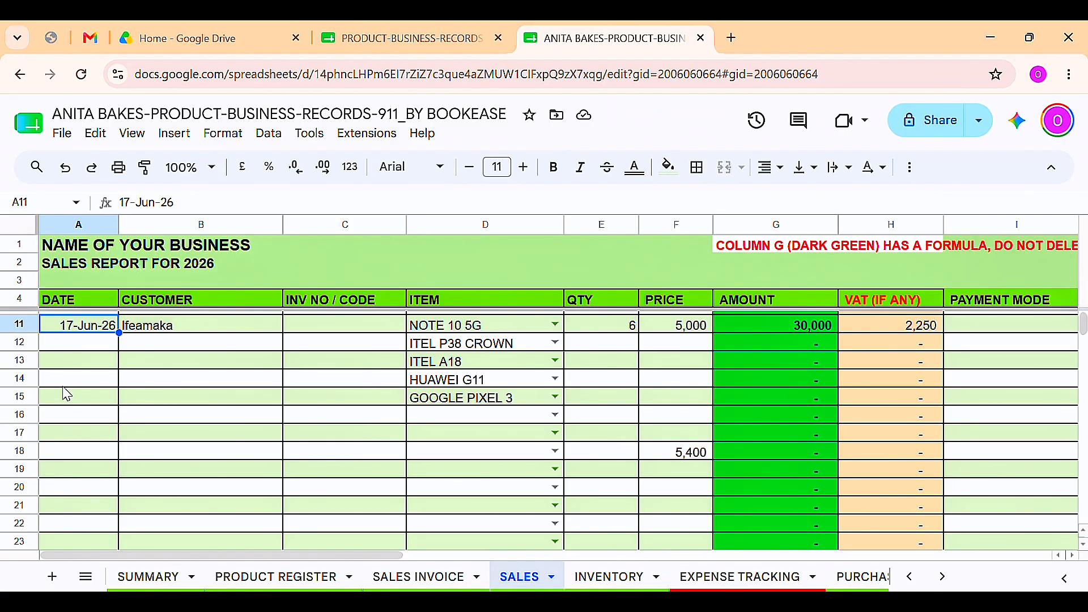
click(69, 422)
key(ctrl+v)
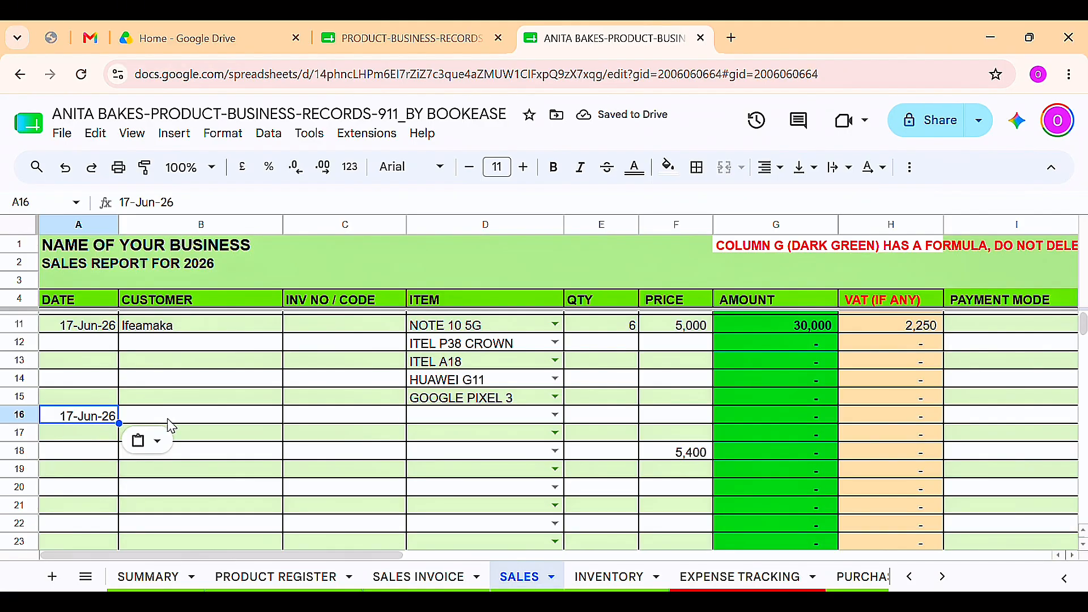
Step: Enter the customer's name in row 16 of the SALES sheet and choose PS5 as the item
click(209, 420)
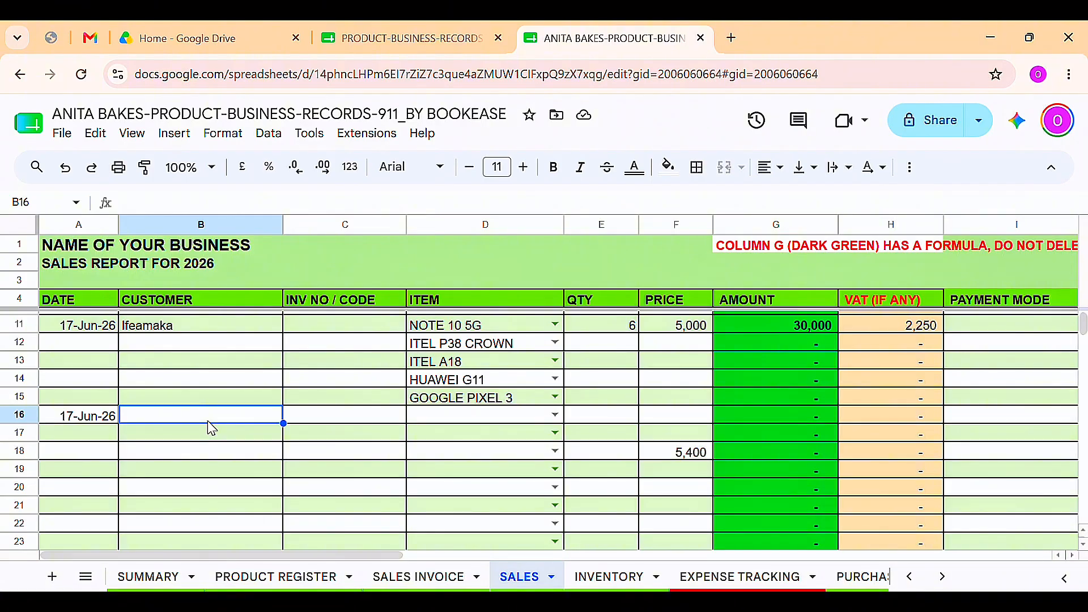
text(Dare)
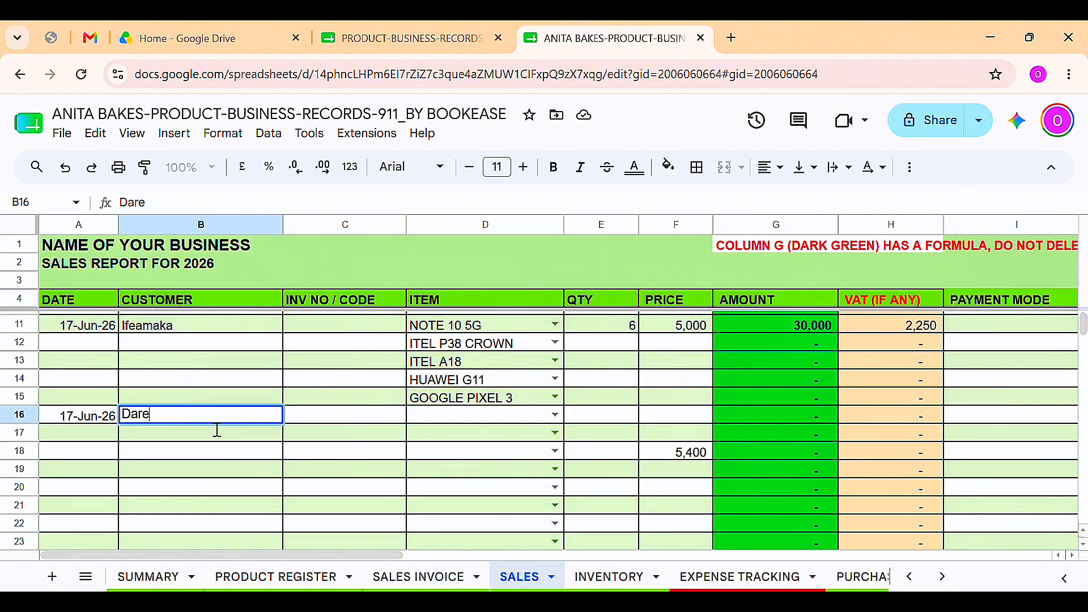
key(Tab)
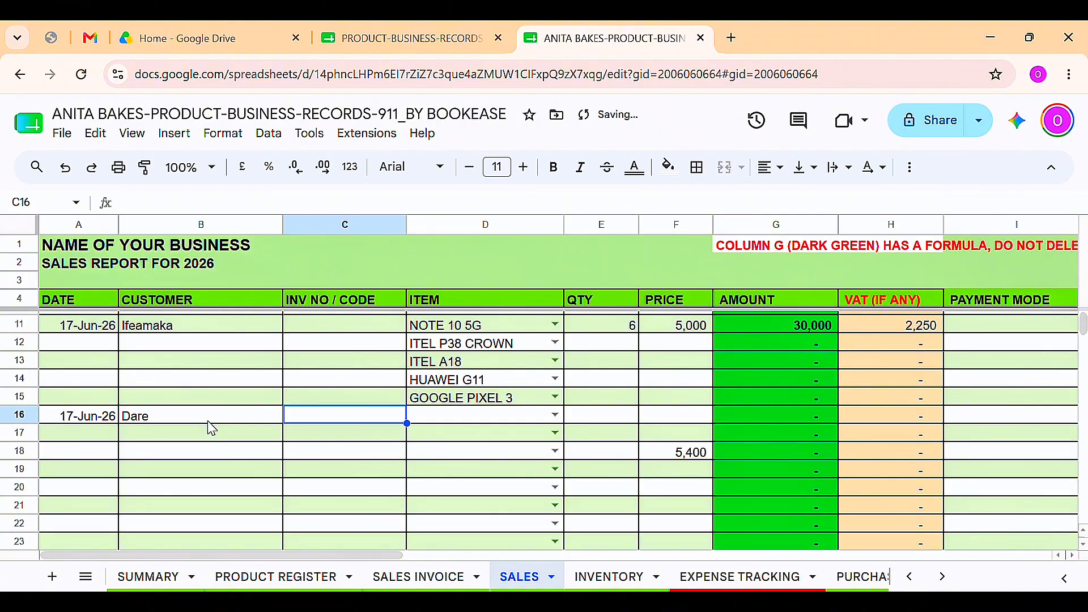
key(Tab)
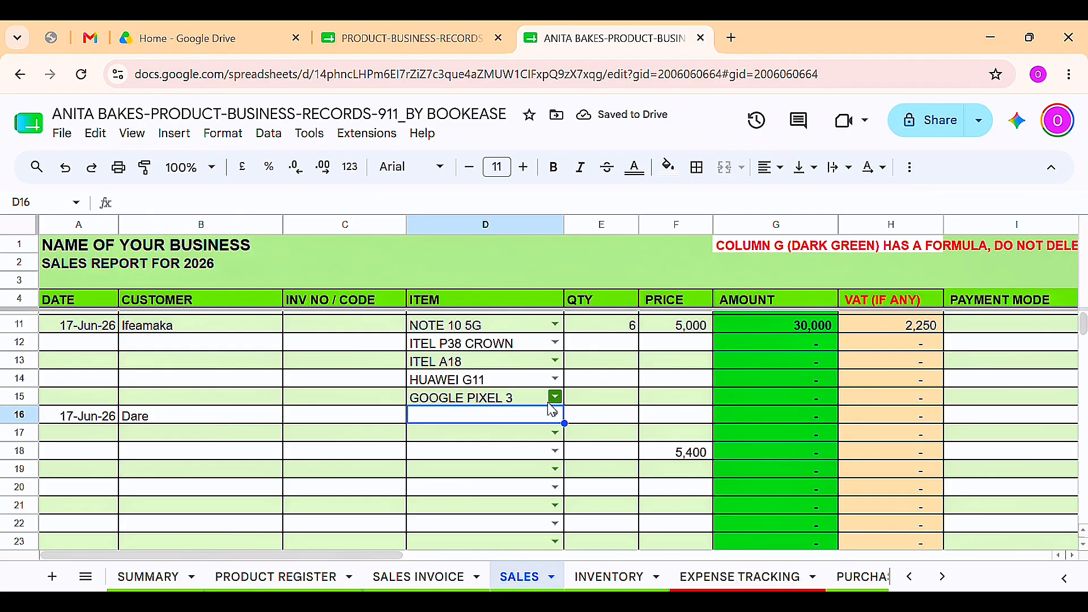
click(556, 416)
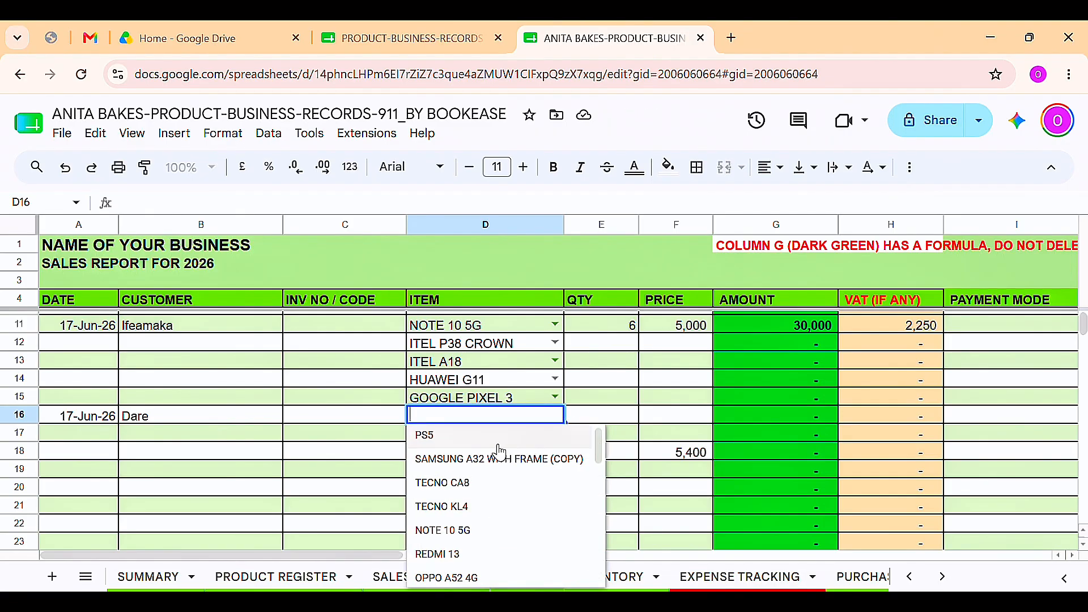
click(491, 446)
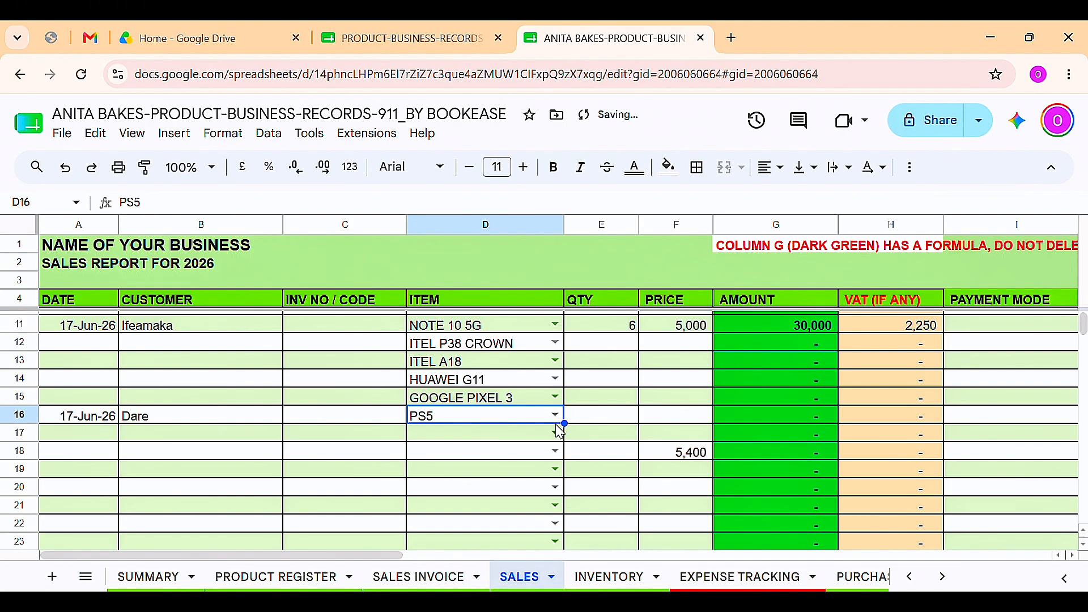
Step: Set the quantity to 5 and the price to 2000 for the PS5 sale in row 16
click(601, 419)
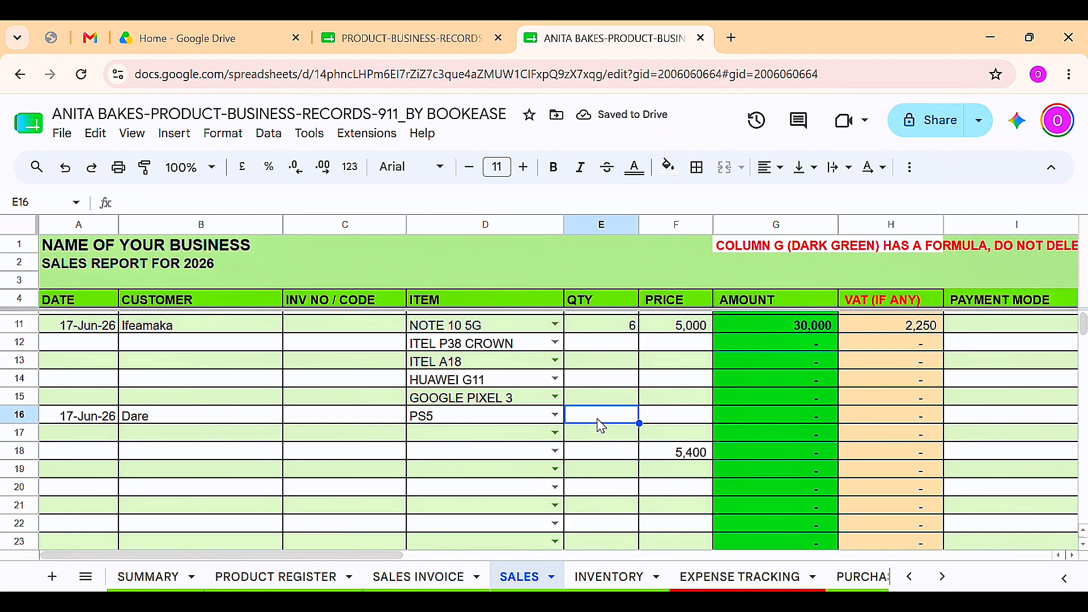
text(5)
key(Tab)
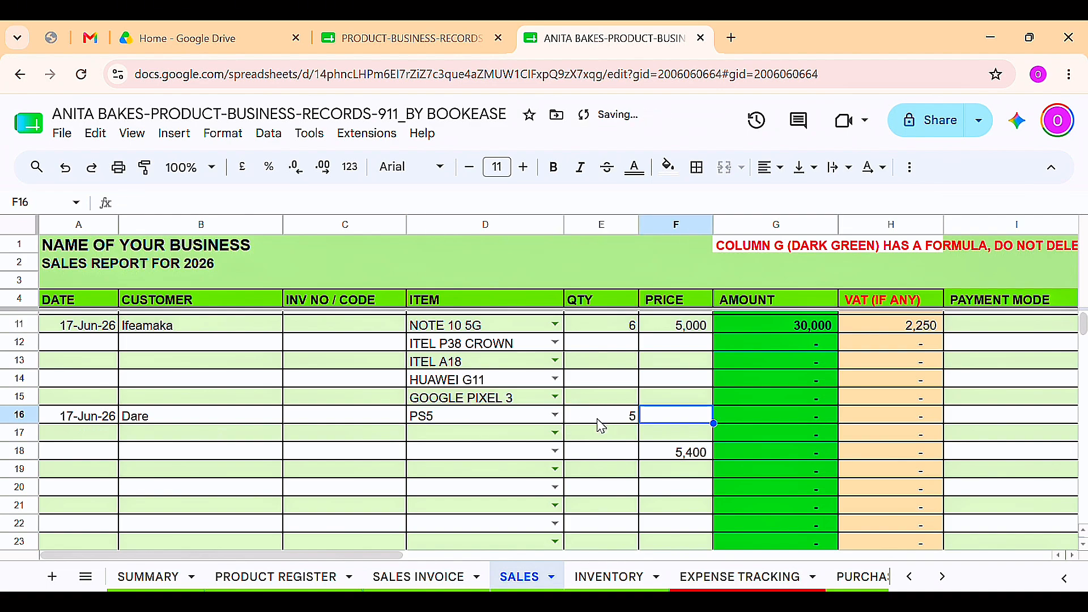
text(2000)
key(Return)
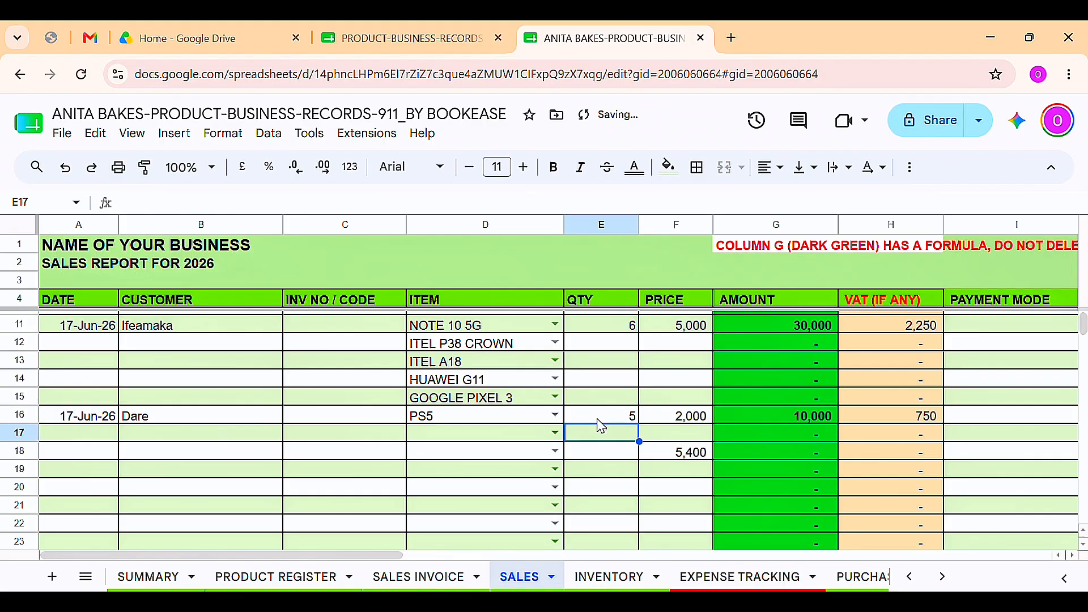
Step: Examine the AMOUNT, VAT, PAYMENT MODE and QTY cells of the new PS5 sale in row 16
click(786, 418)
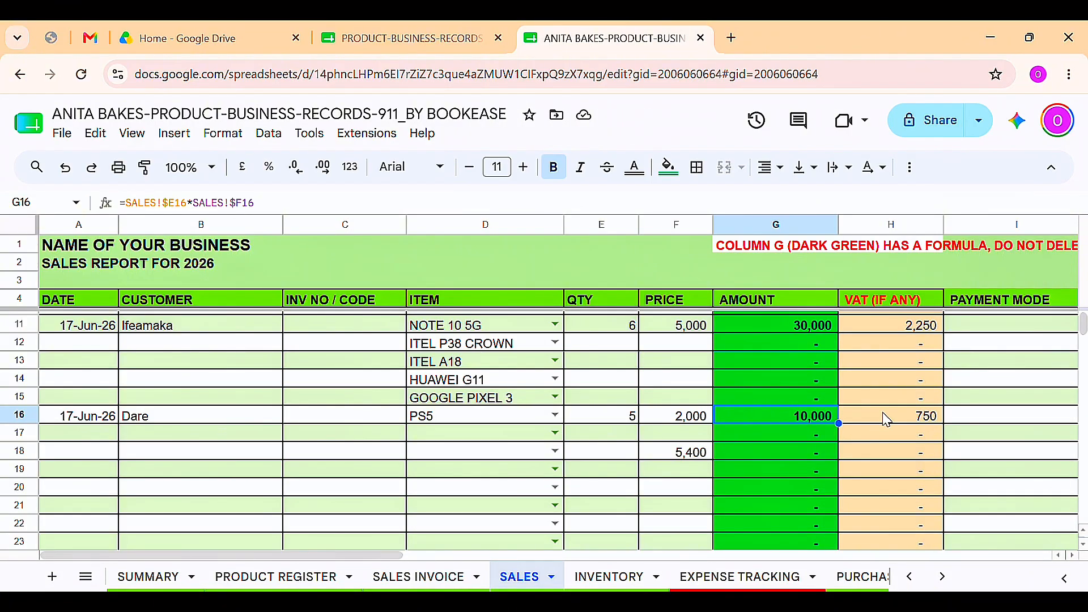
key(Right)
key(Right)
key(Right)
key(Right)
key(Right)
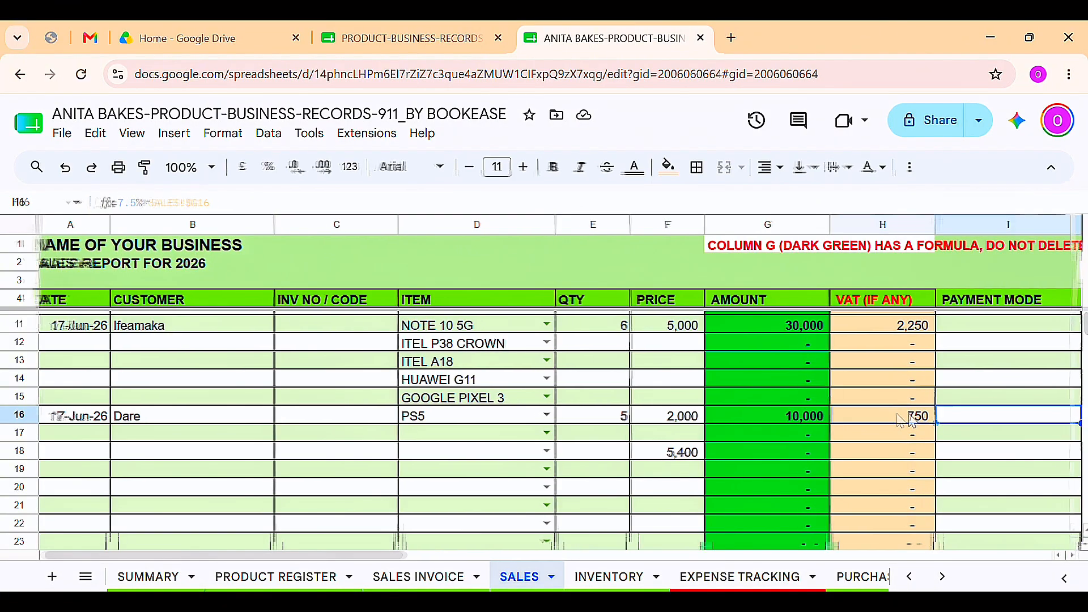
key(Left)
key(Left)
key(Left)
key(Left)
key(Left)
key(Left)
key(Left)
key(Left)
key(Left)
key(Left)
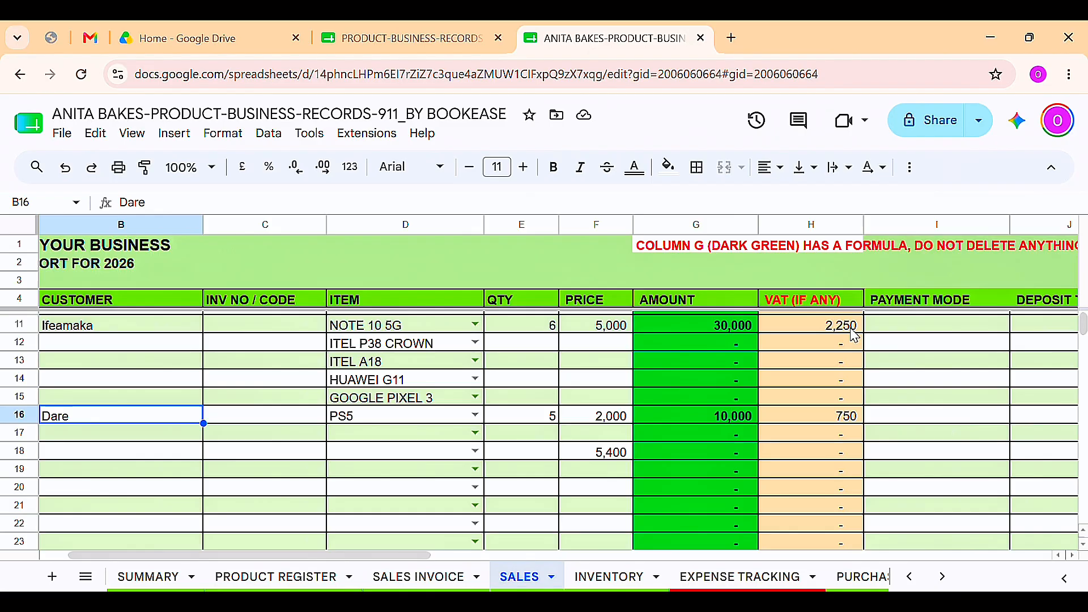
click(546, 422)
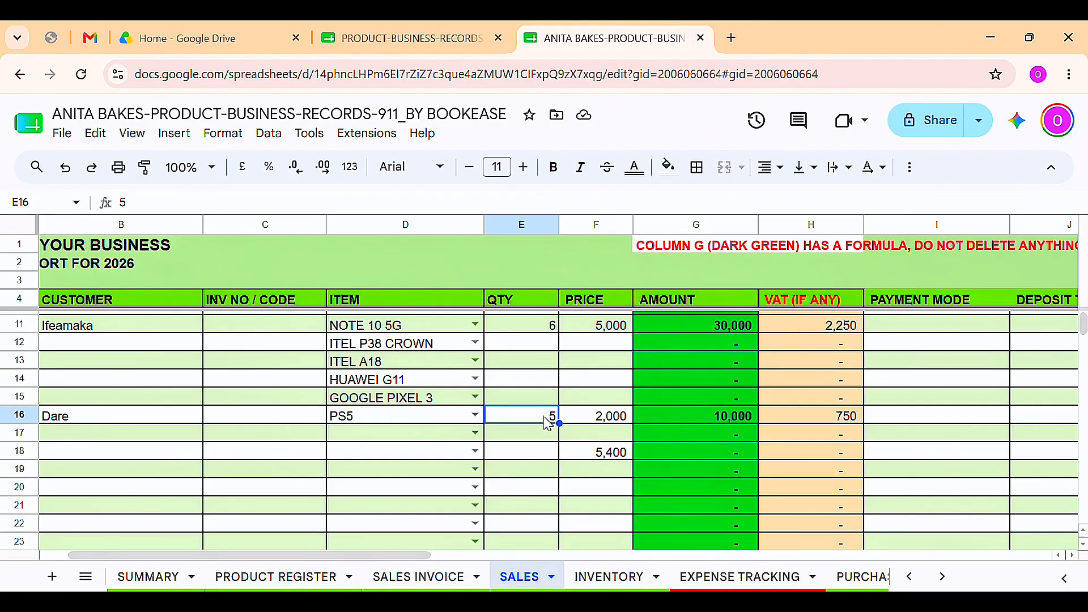
Step: Examine the OPENING QTY, SALES and EXPECTED CLOSING cells for PS5 on the INVENTORY sheet
key(ctrl+shift+Page_Down)
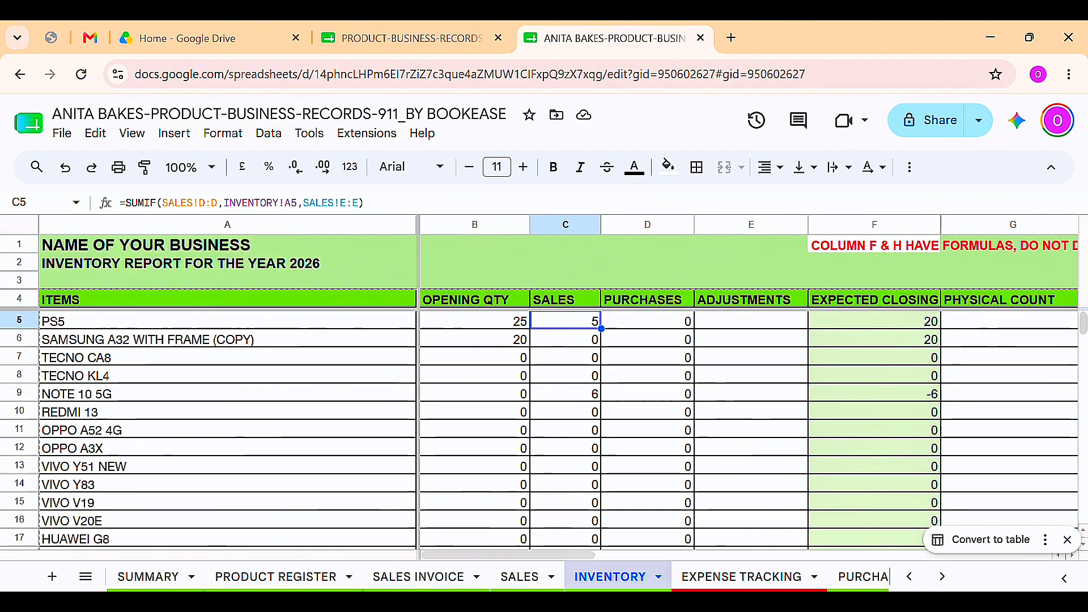
click(476, 321)
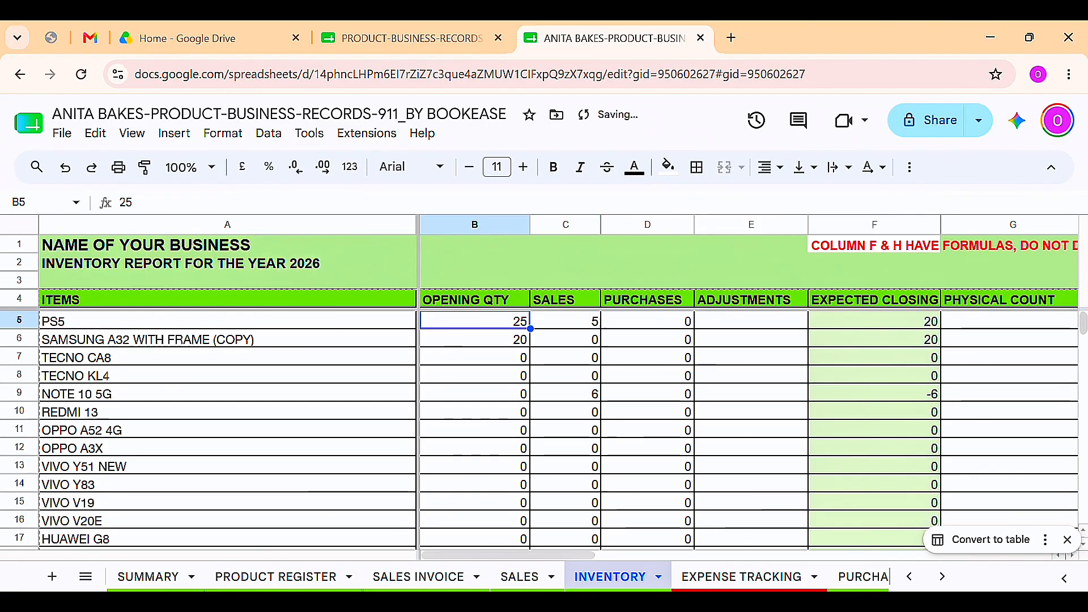
click(566, 321)
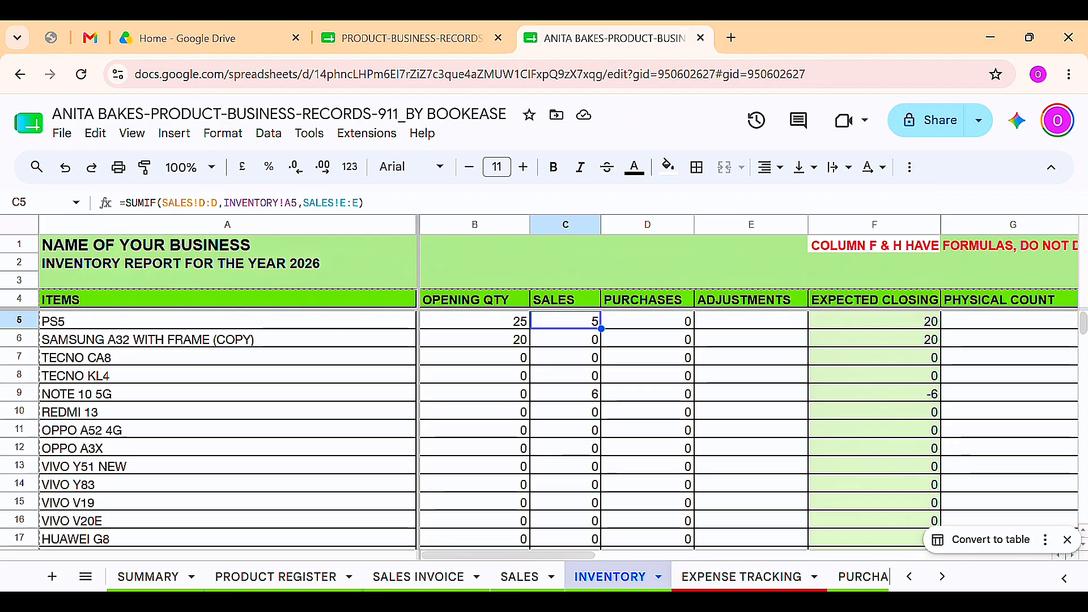
click(875, 321)
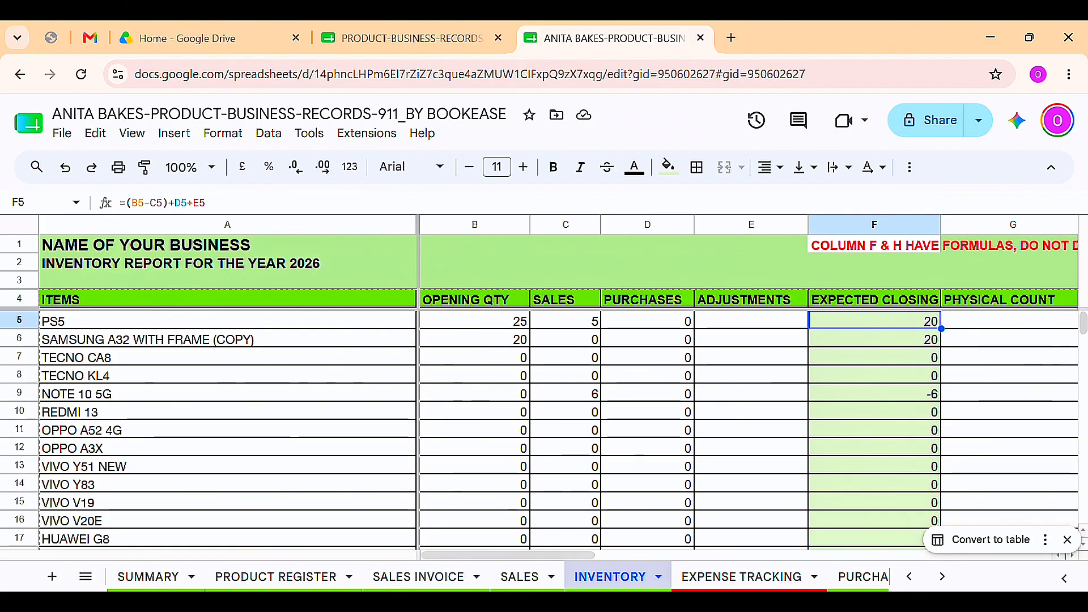
key(Right)
key(Right)
key(Right)
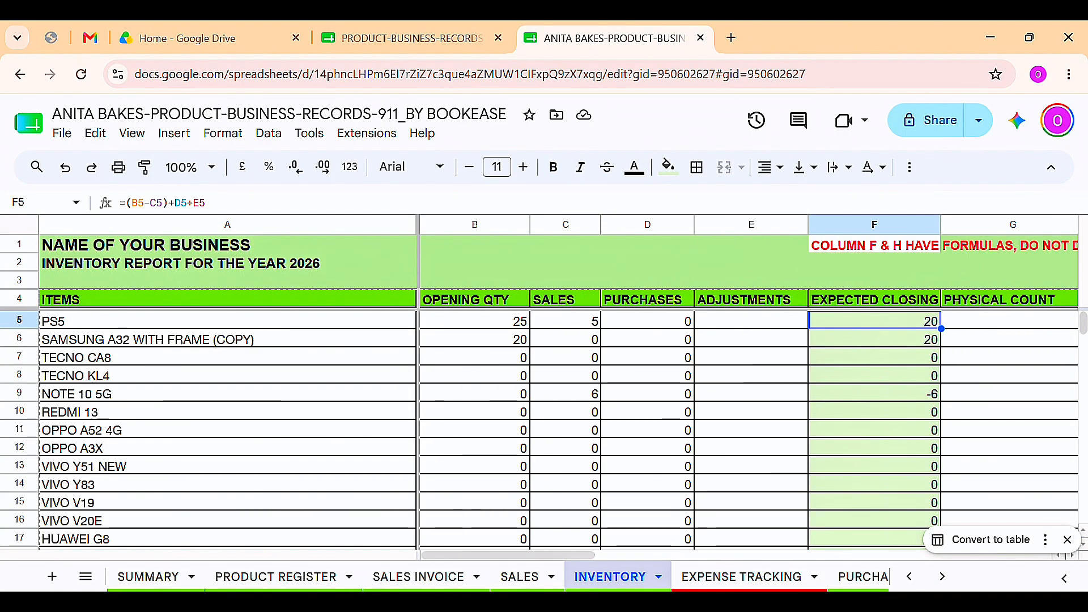
Step: Enter -2 as the ADJUSTMENTS value for PS5 in row 5 of the INVENTORY sheet
click(591, 326)
click(895, 322)
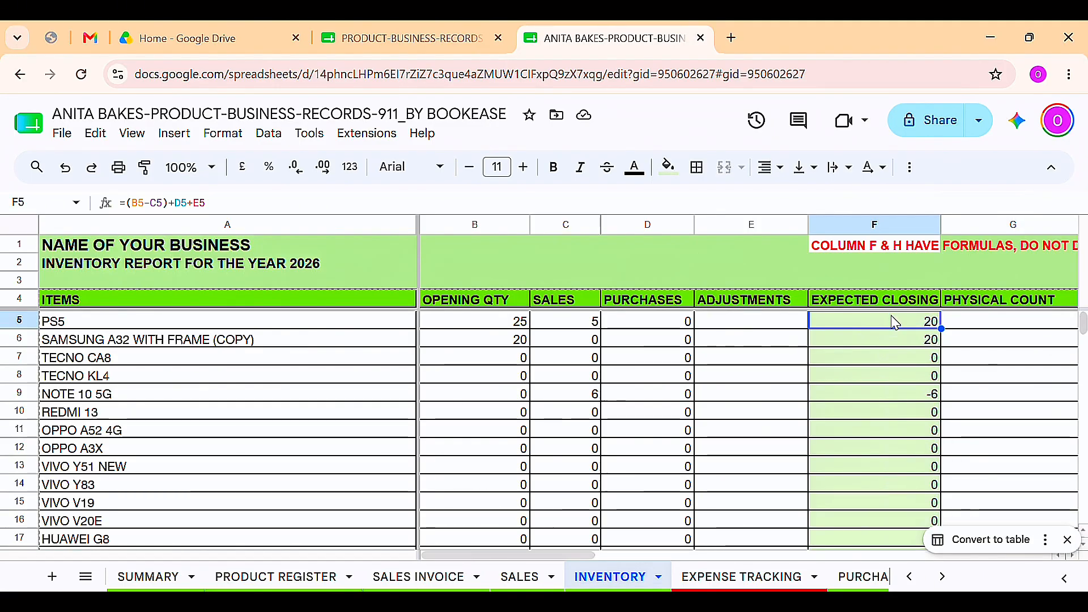
click(743, 317)
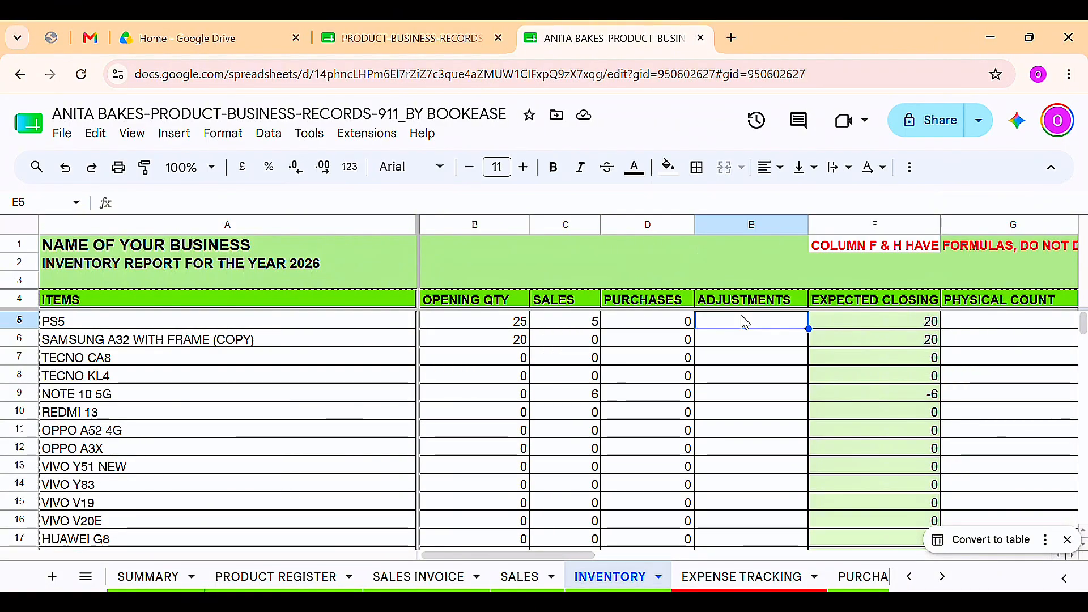
click(866, 320)
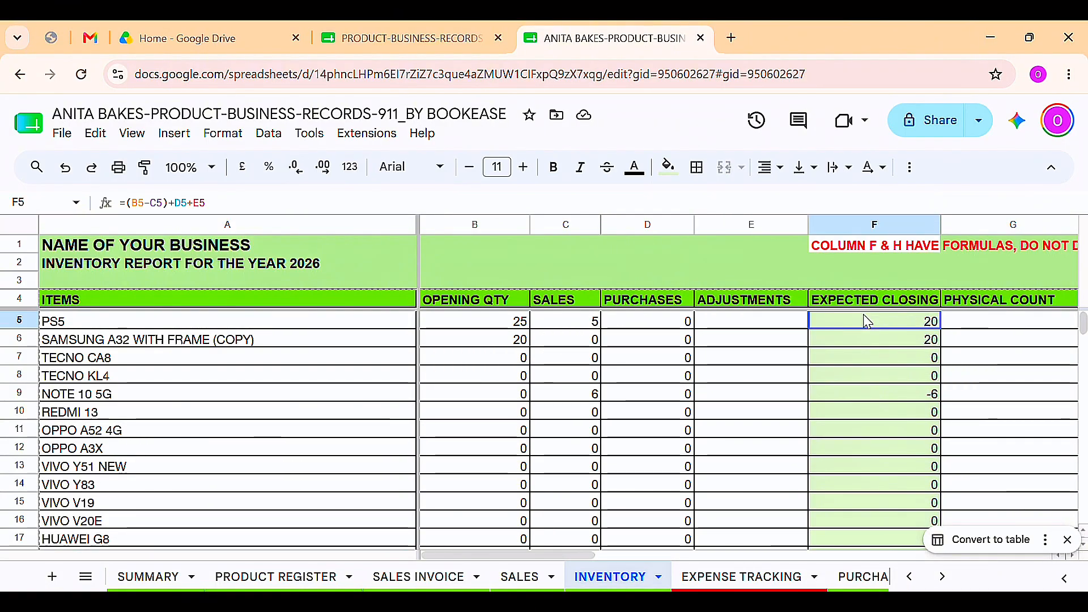
click(711, 328)
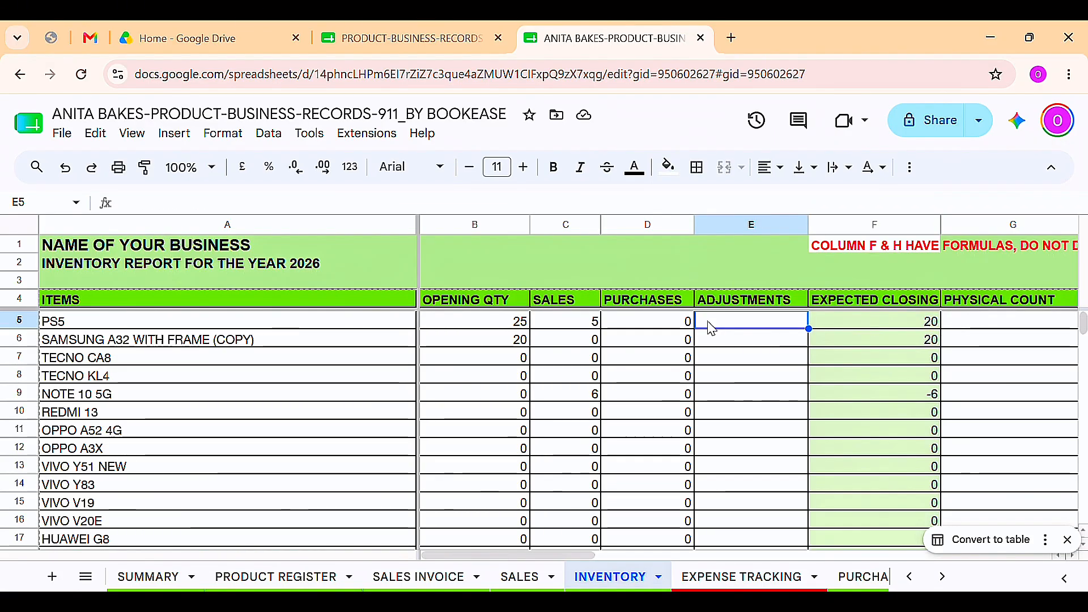
click(844, 328)
click(763, 326)
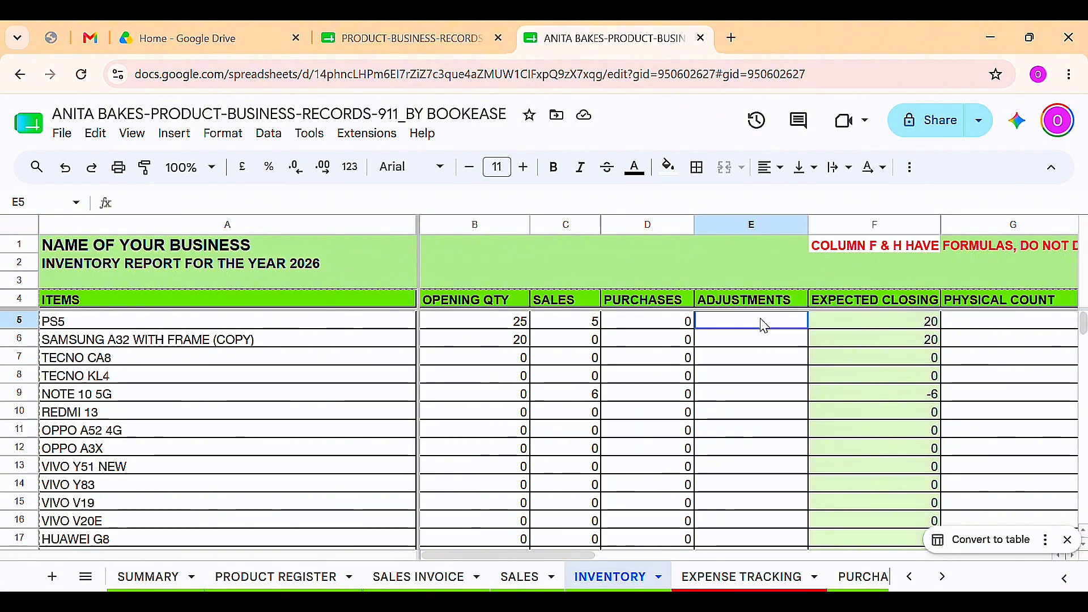
text(-)
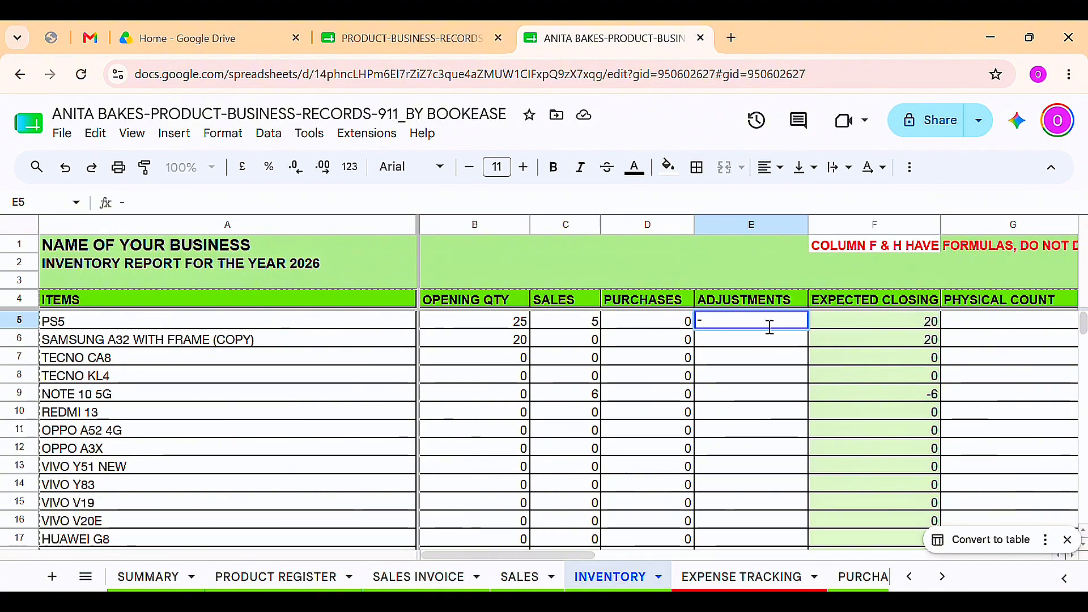
text(2)
key(Return)
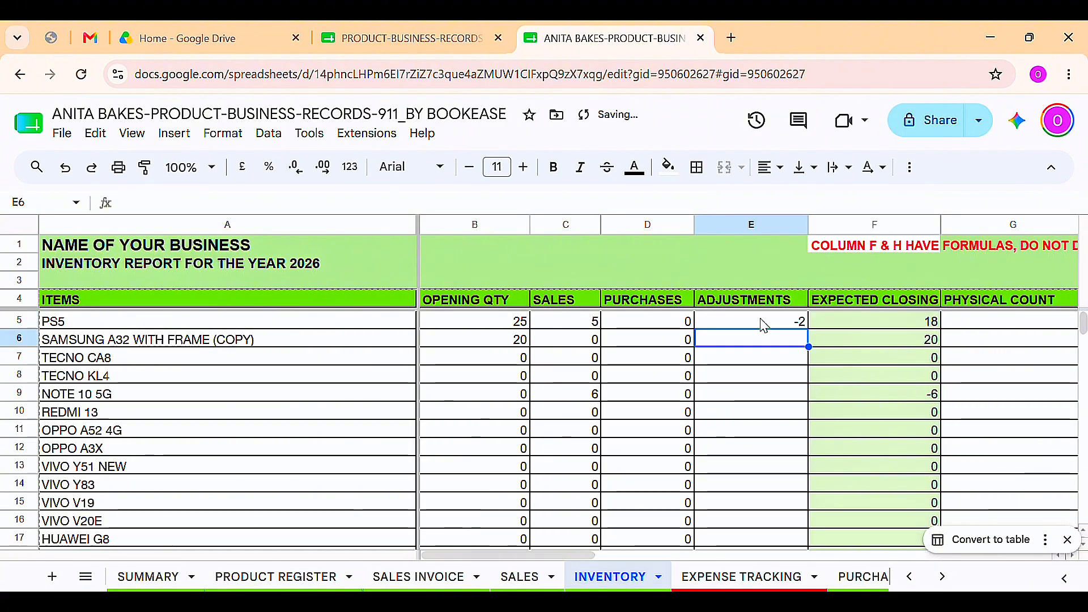
Step: Examine the EXPECTED CLOSING, ADJUSTMENTS, VARIANCES and PURCHASES cells for PS5 on the INVENTORY sheet
click(850, 324)
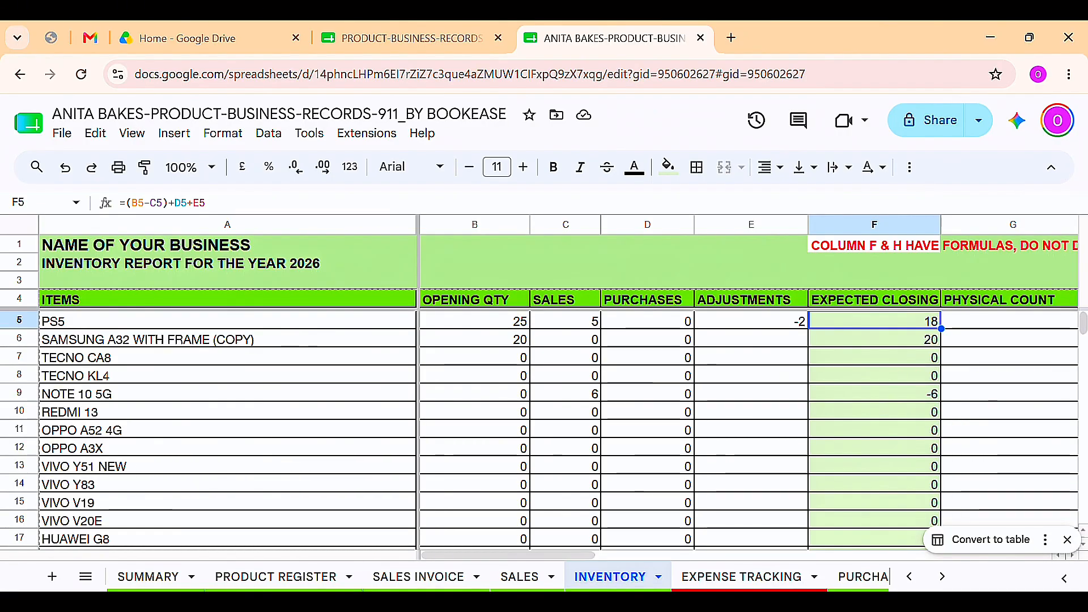
click(796, 324)
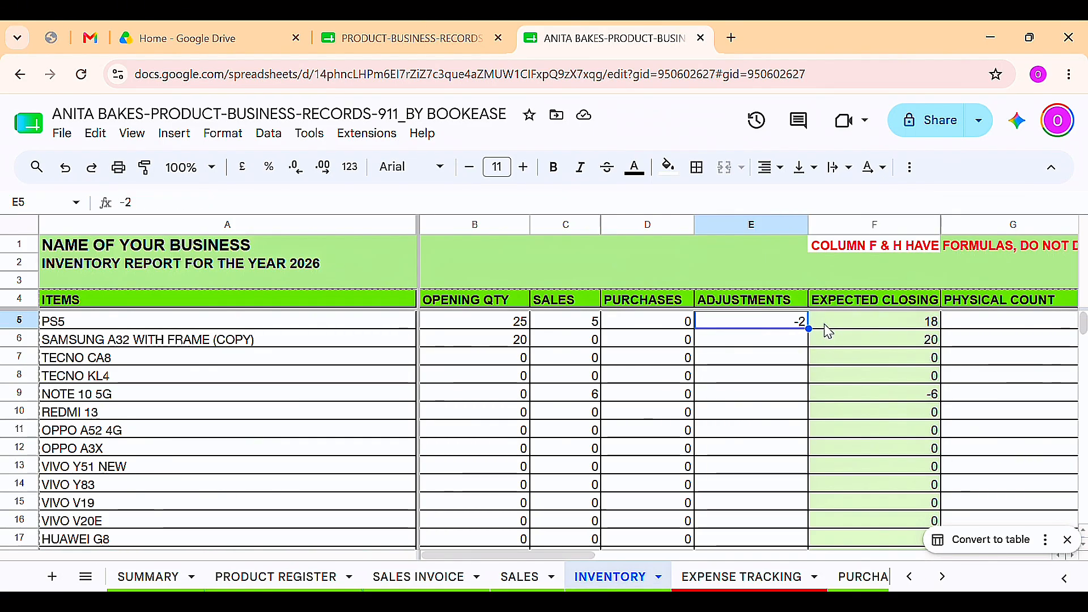
key(Right)
key(Right)
key(Right)
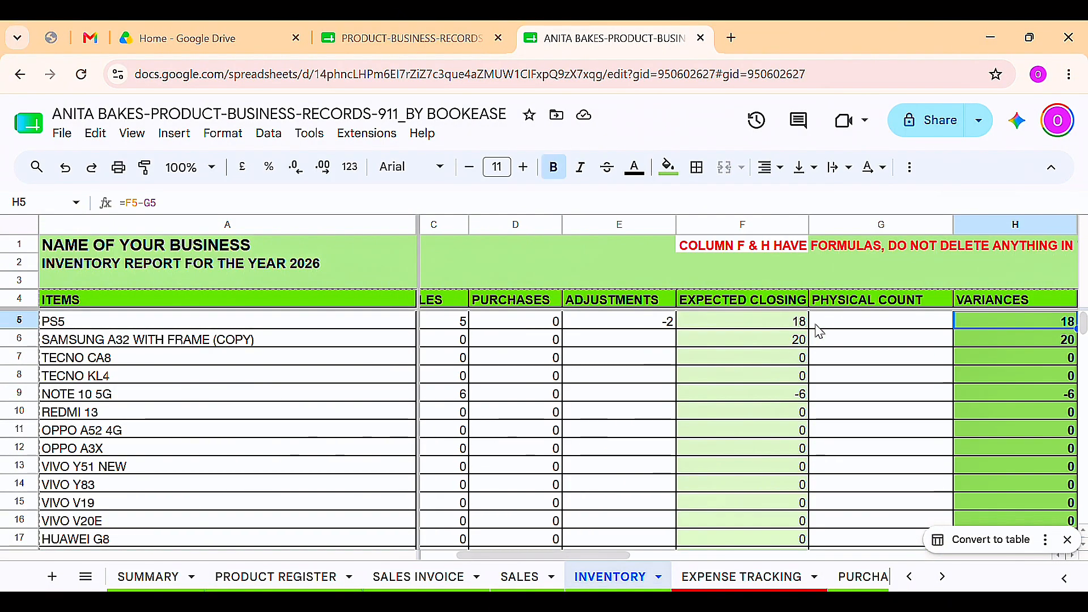
key(Left)
key(Left)
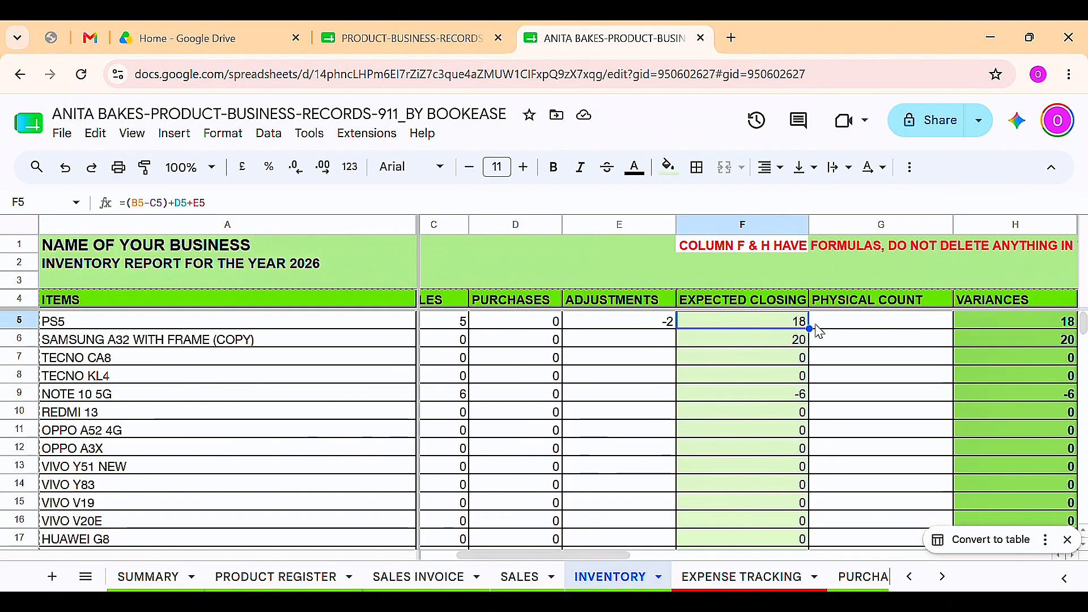
click(518, 322)
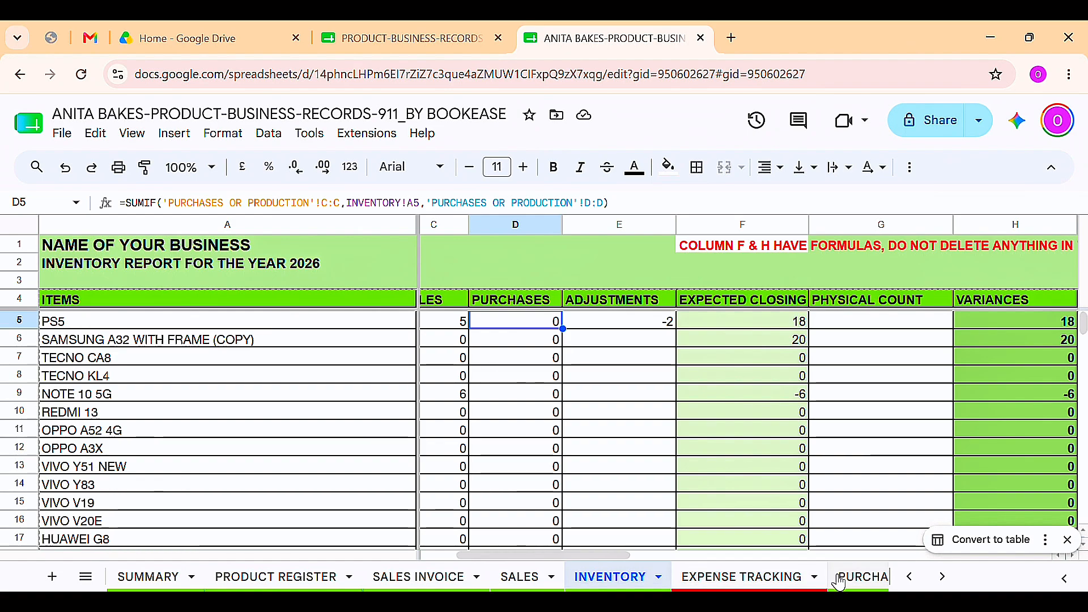
Step: On the PURCHASES OR PRODUCTION sheet, set the date of the PS5 purchase in row 10 to 22-Jun-26
click(860, 588)
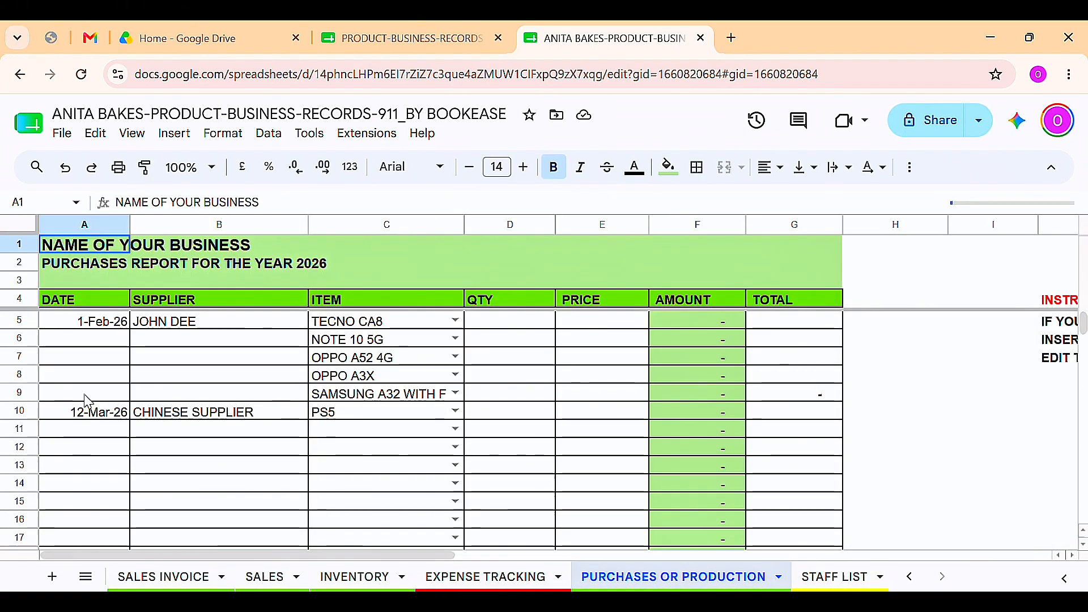
click(90, 417)
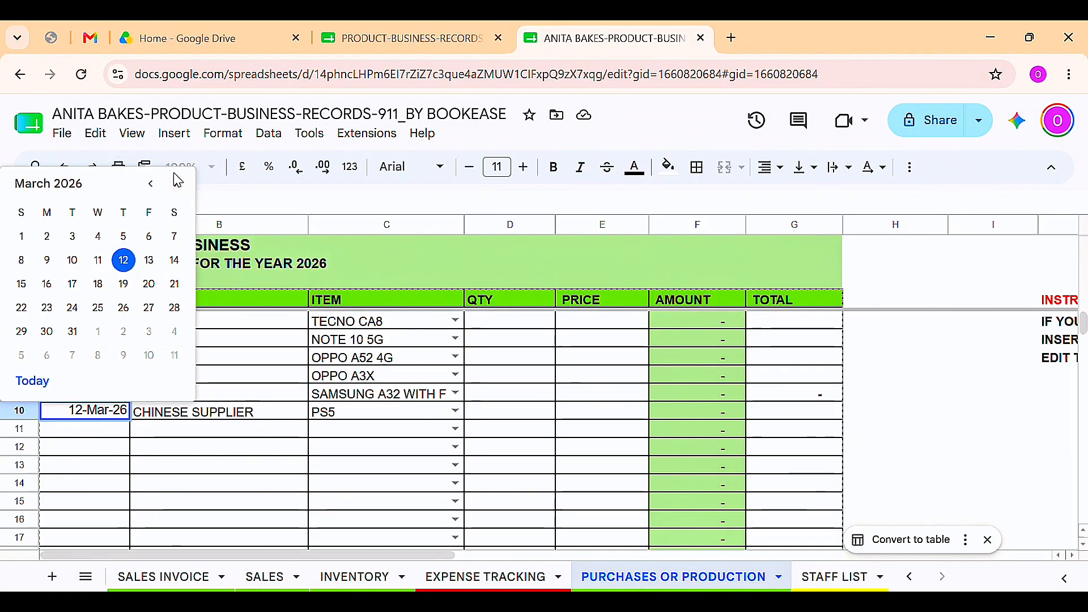
click(177, 184)
click(177, 184)
click(176, 184)
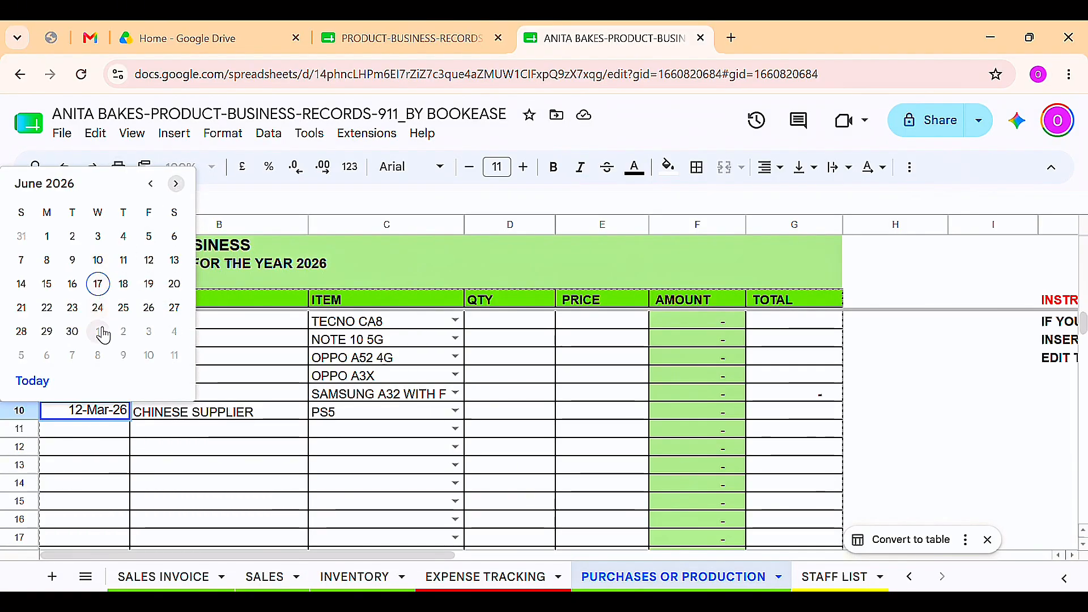
click(48, 309)
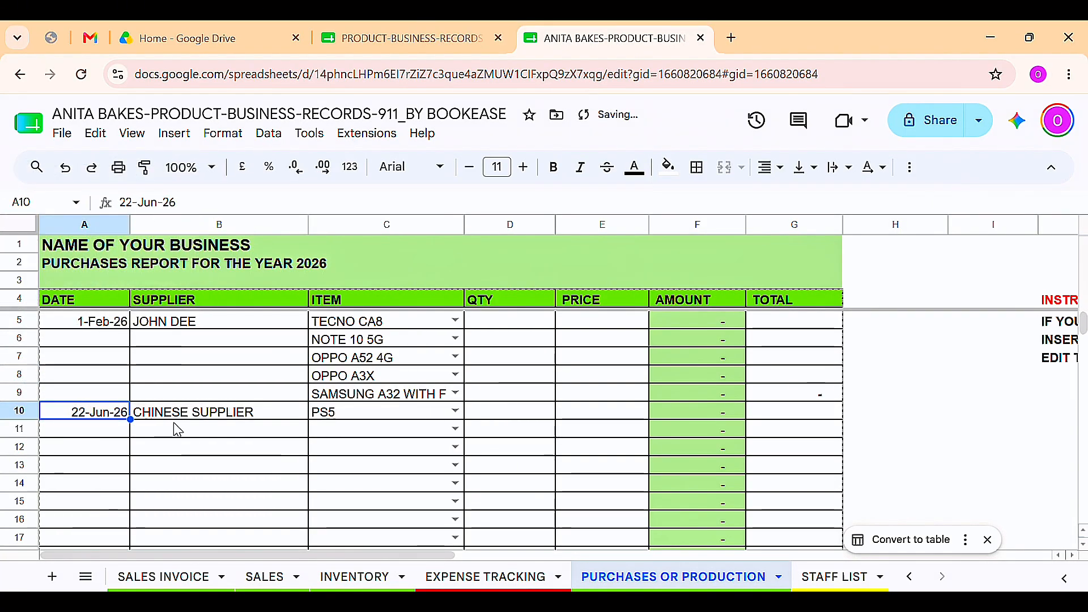
Step: Set the quantity to 10 and the price to 1,500 for the PS5 purchase in row 10
click(250, 417)
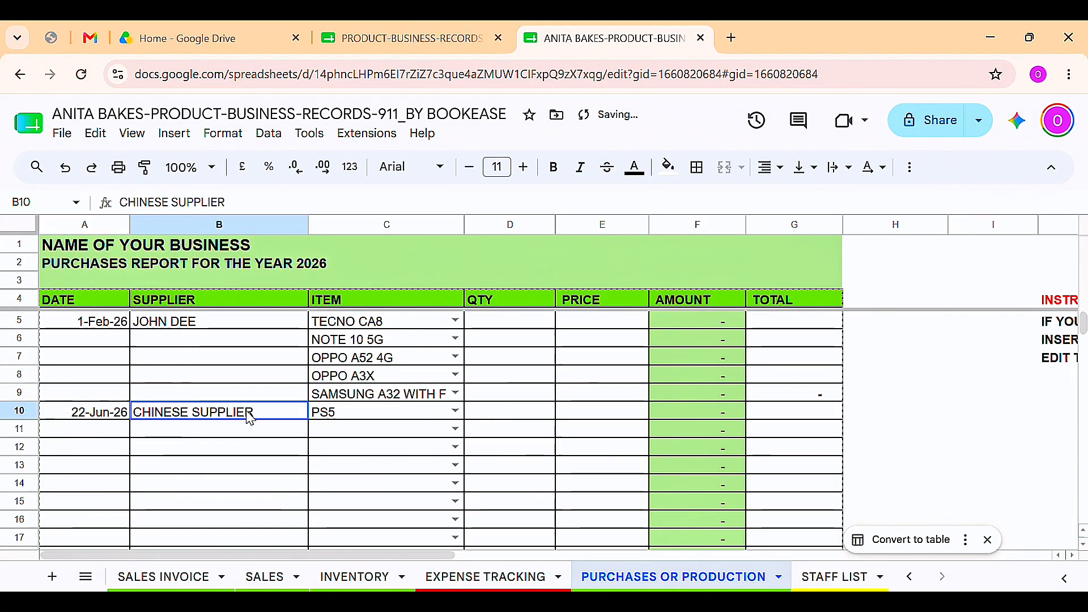
click(361, 416)
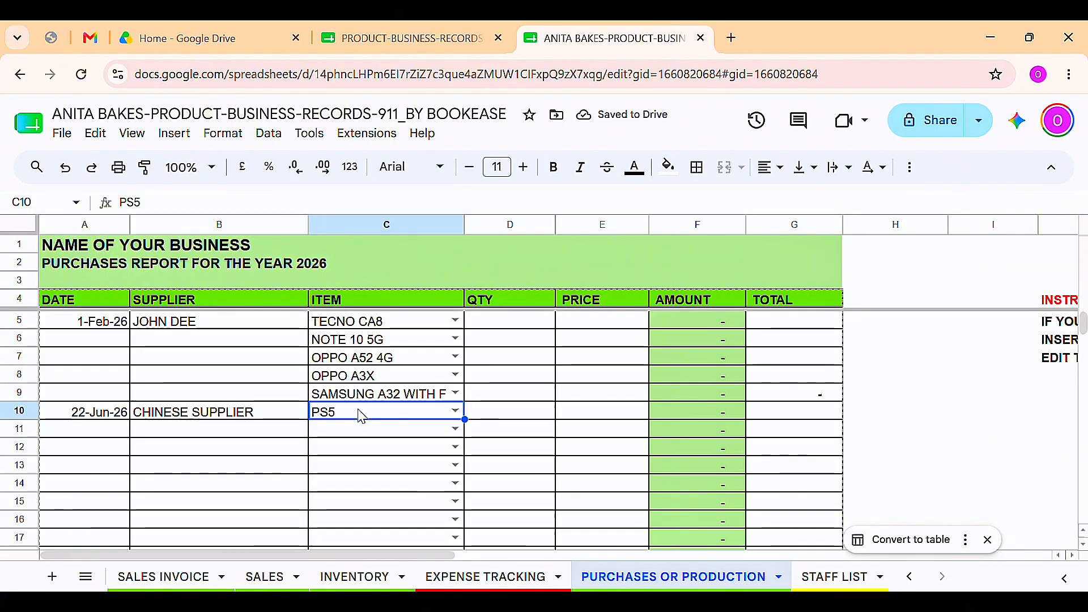
click(525, 418)
text(10)
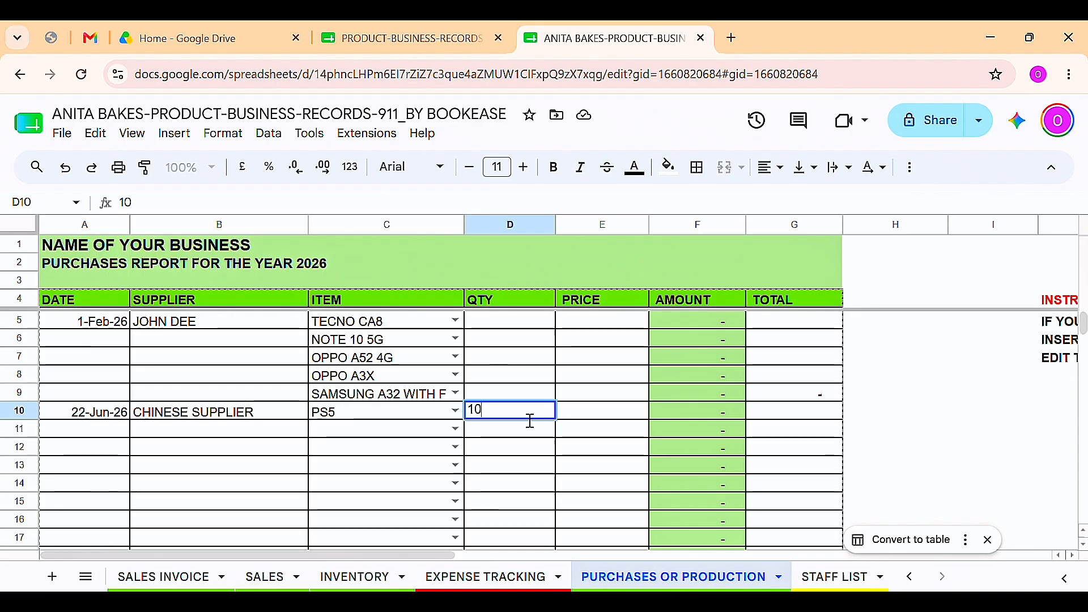
key(Return)
key(Up)
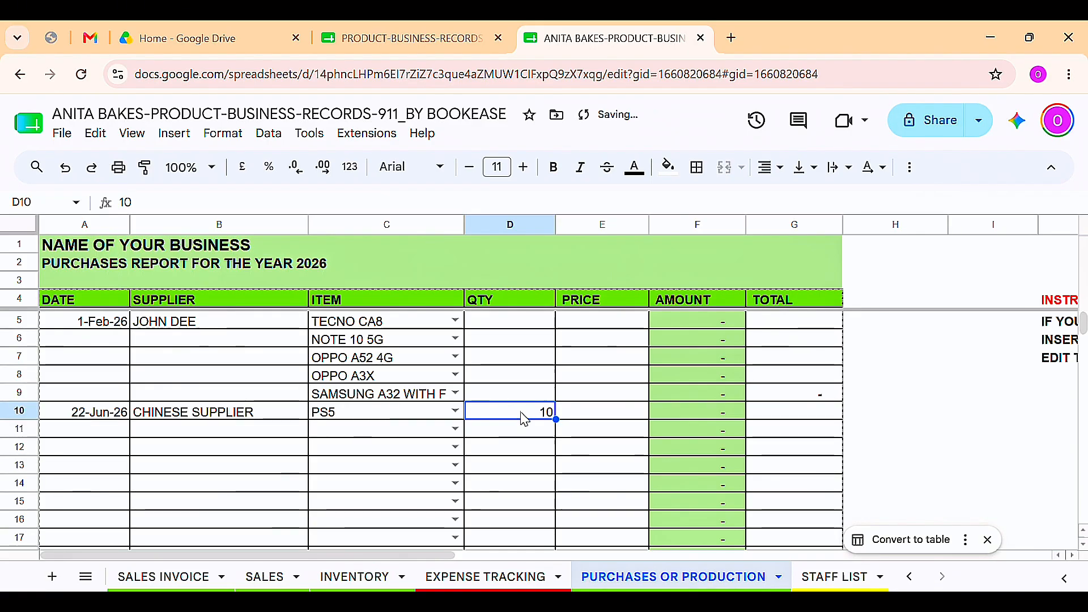
key(Right)
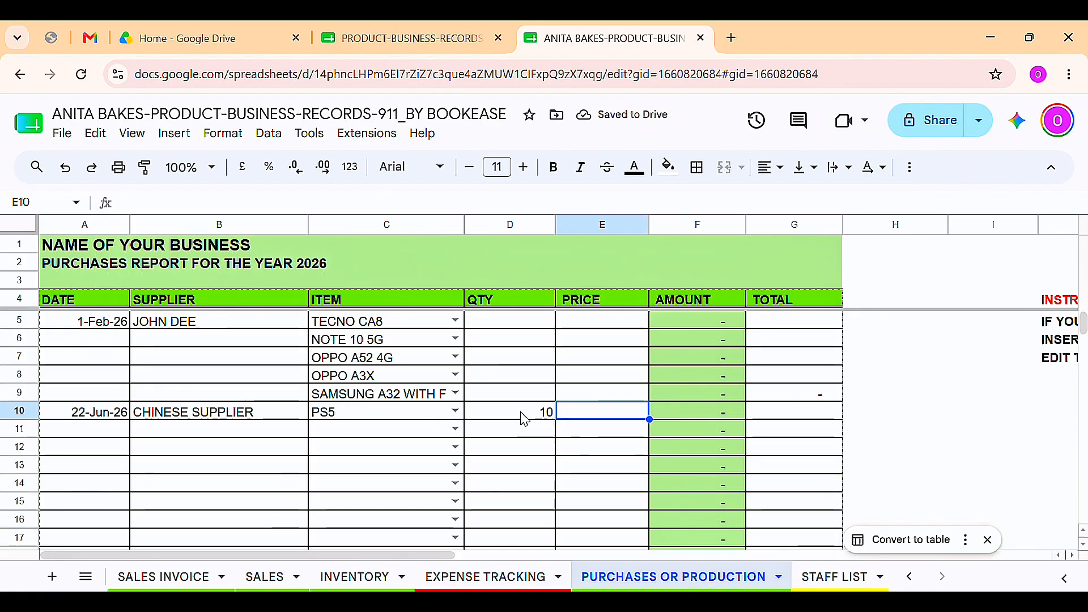
text(1)
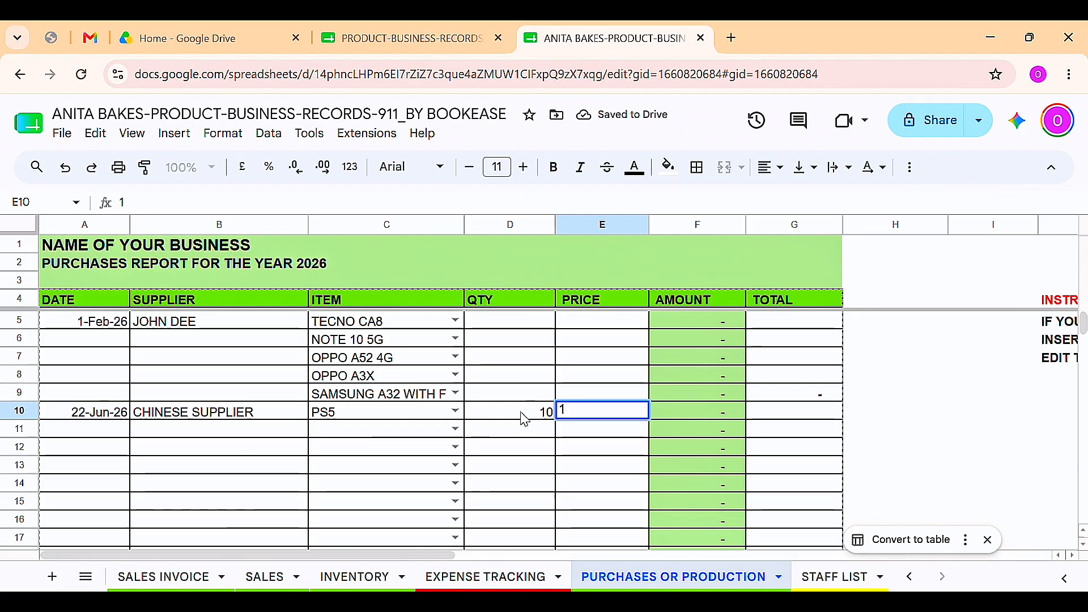
text(,500)
key(Return)
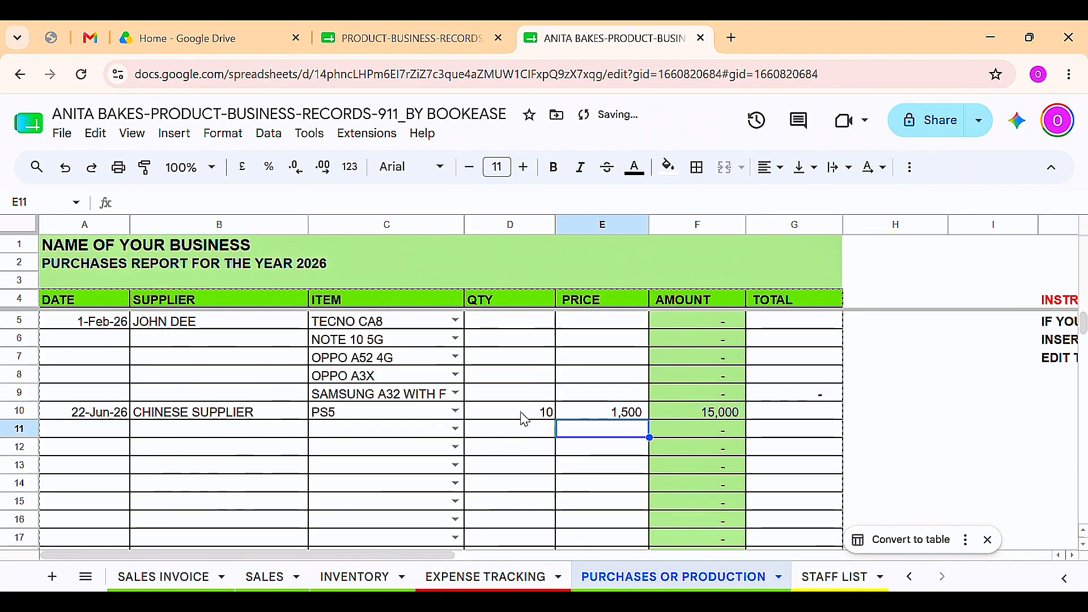
Step: Examine the AMOUNT, DATE and QTY cells of the PS5 purchase in row 10
click(726, 418)
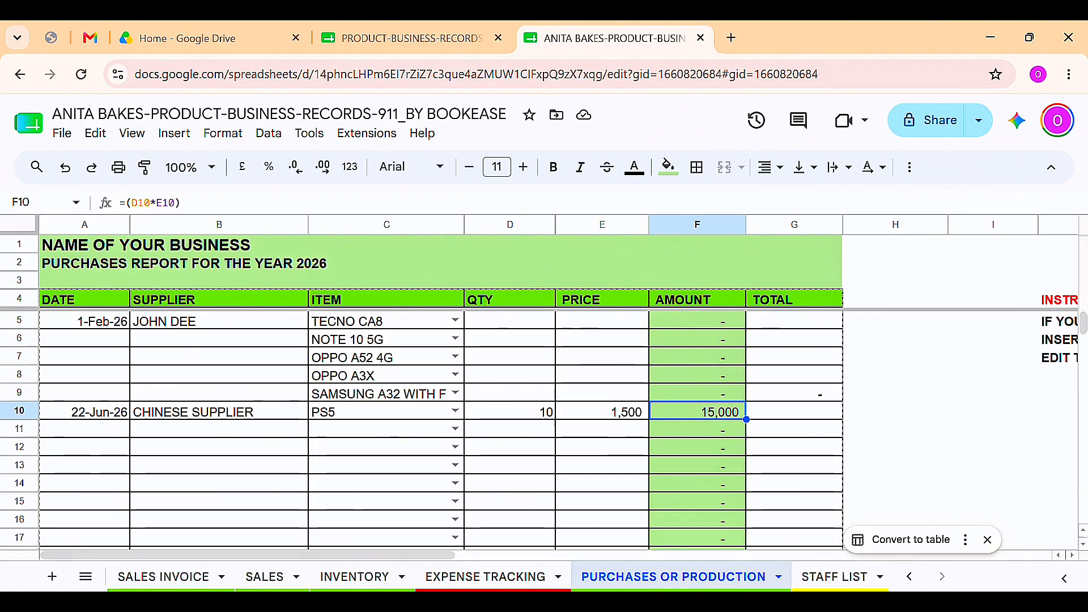
scroll(719, 404, right, 5)
scroll(544, 386, left, 5)
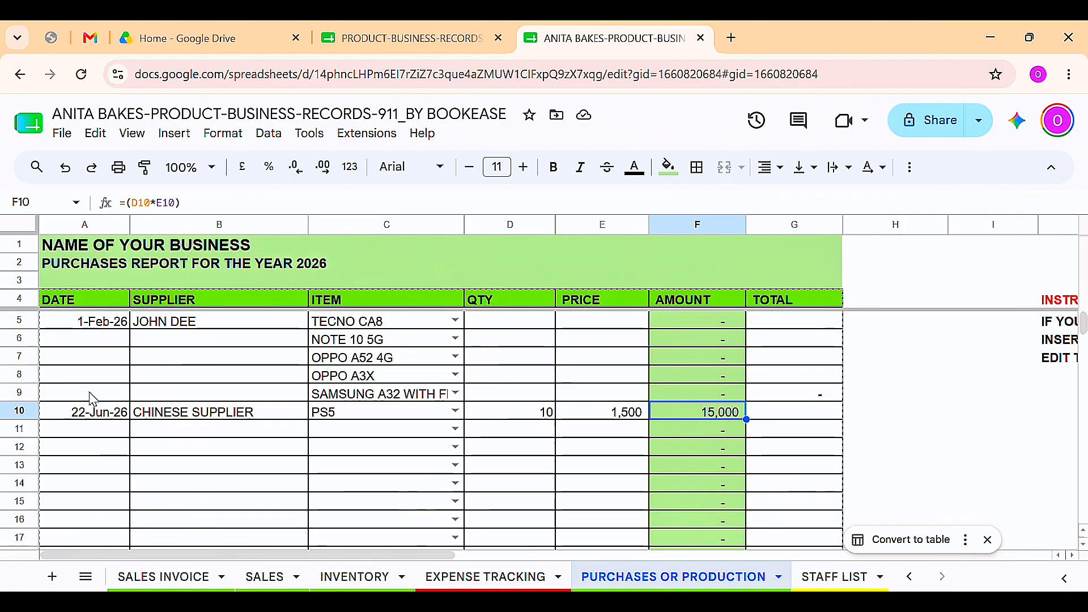
click(97, 416)
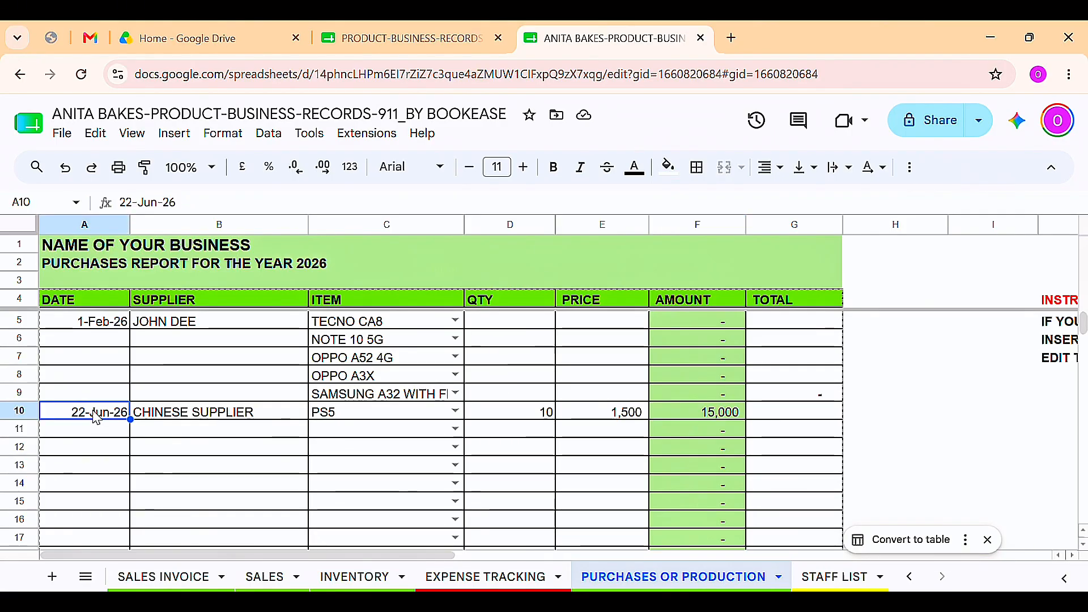
click(515, 413)
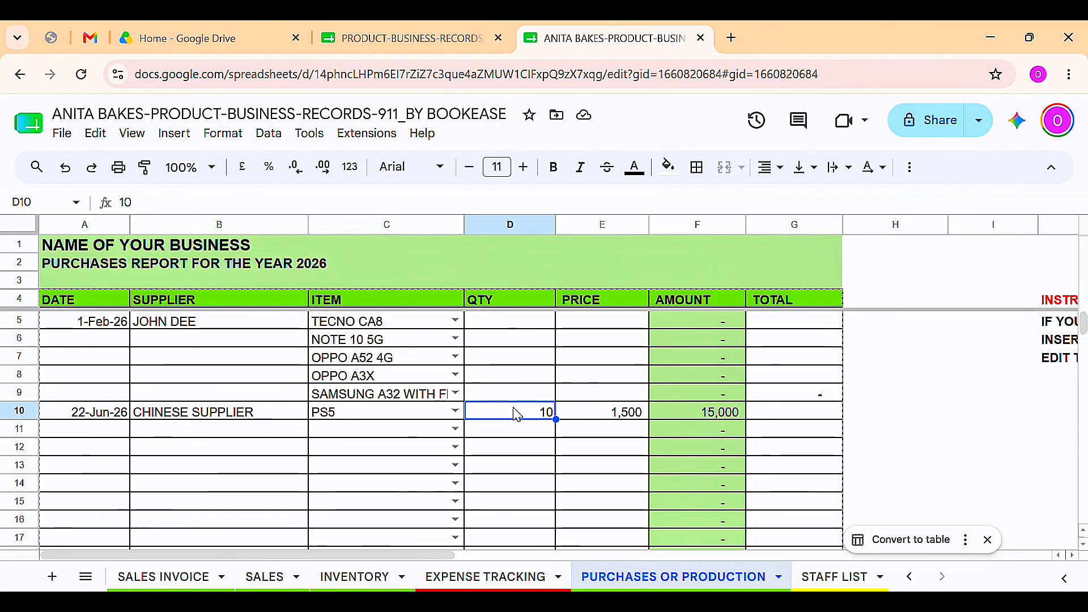
Step: Examine how the PURCHASES, EXPECTED CLOSING, PHYSICAL COUNT and VARIANCES columns show PS5 on the INVENTORY sheet
click(356, 578)
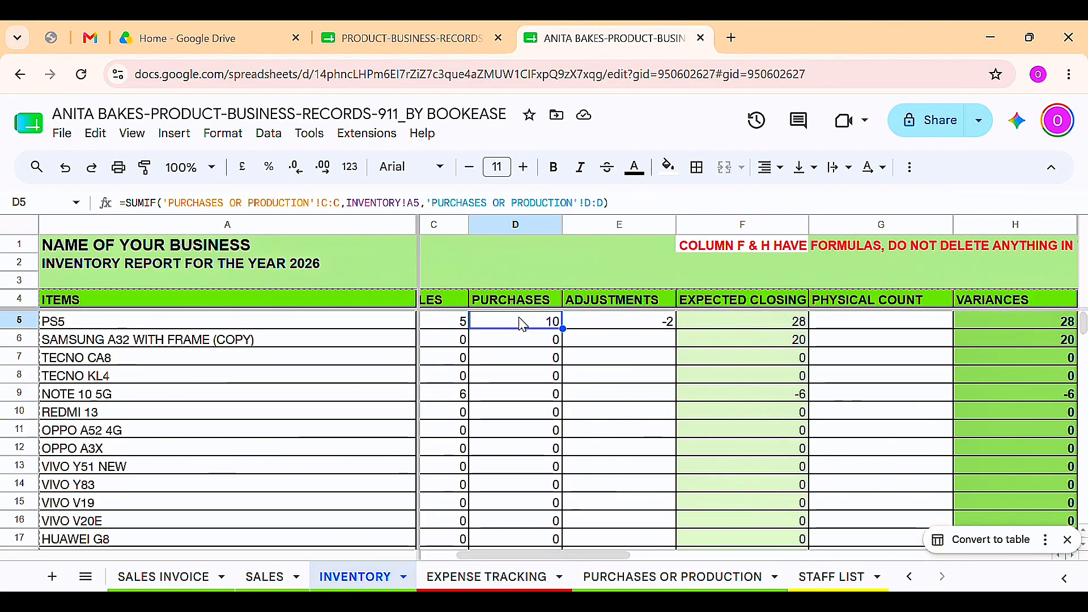
scroll(522, 324, left, 2)
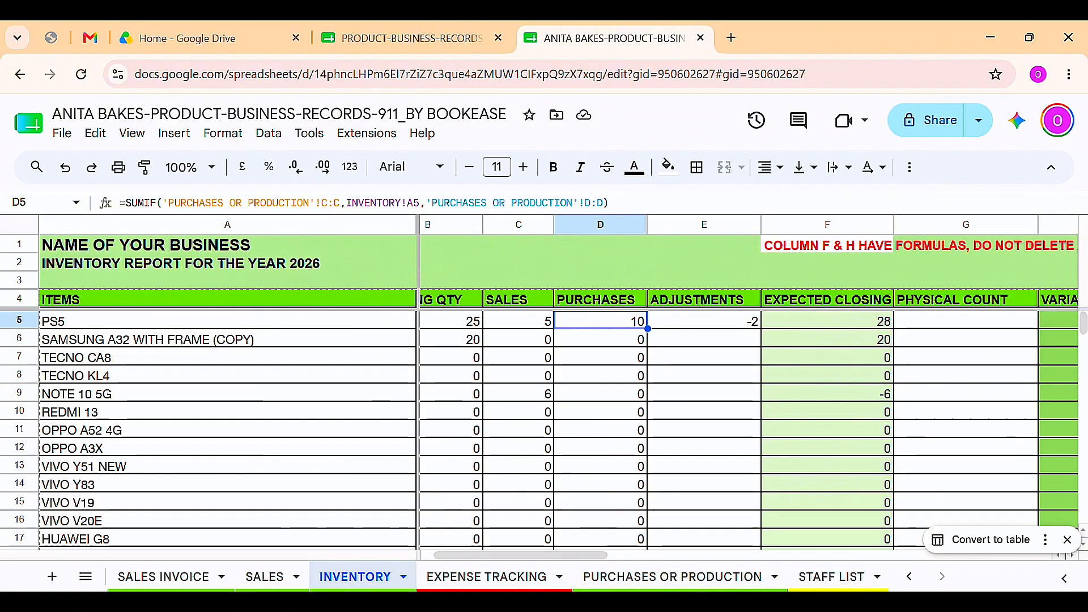
scroll(544, 386, right, 3)
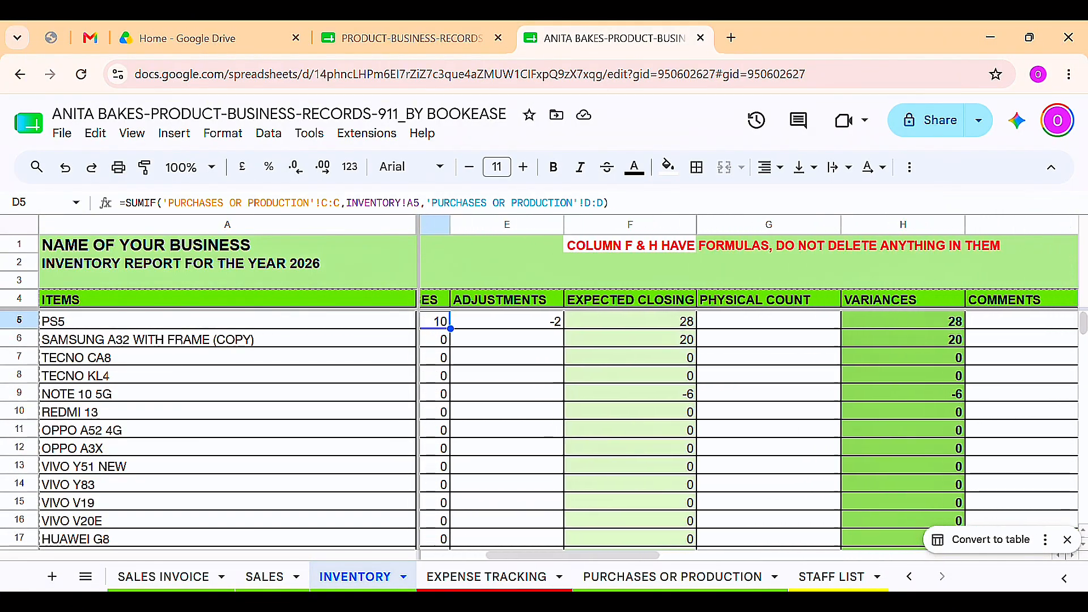
scroll(675, 321, left, 1)
click(674, 321)
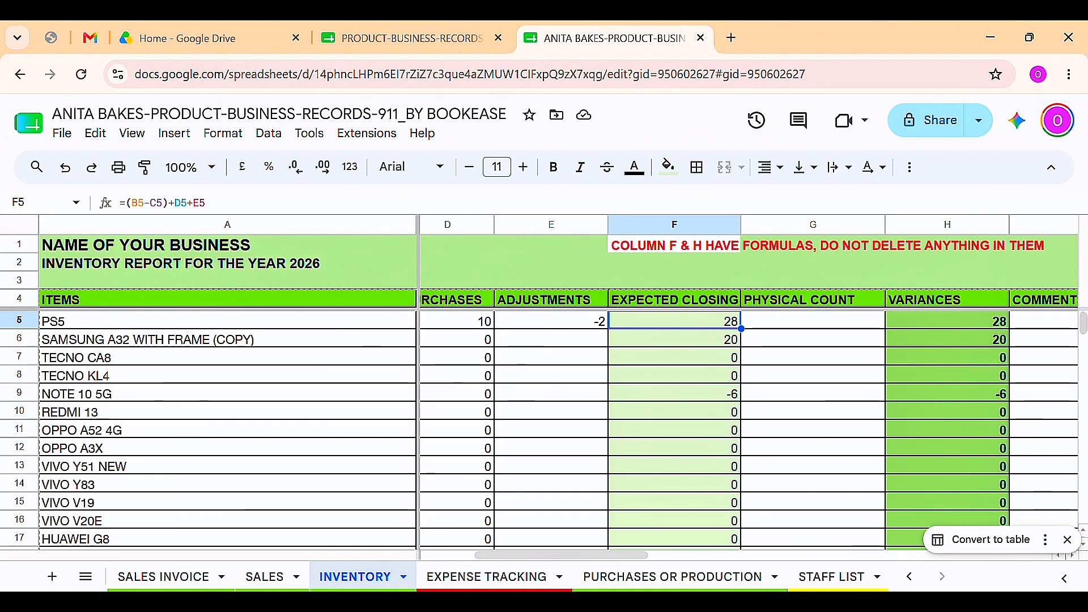
scroll(720, 386, left, 5)
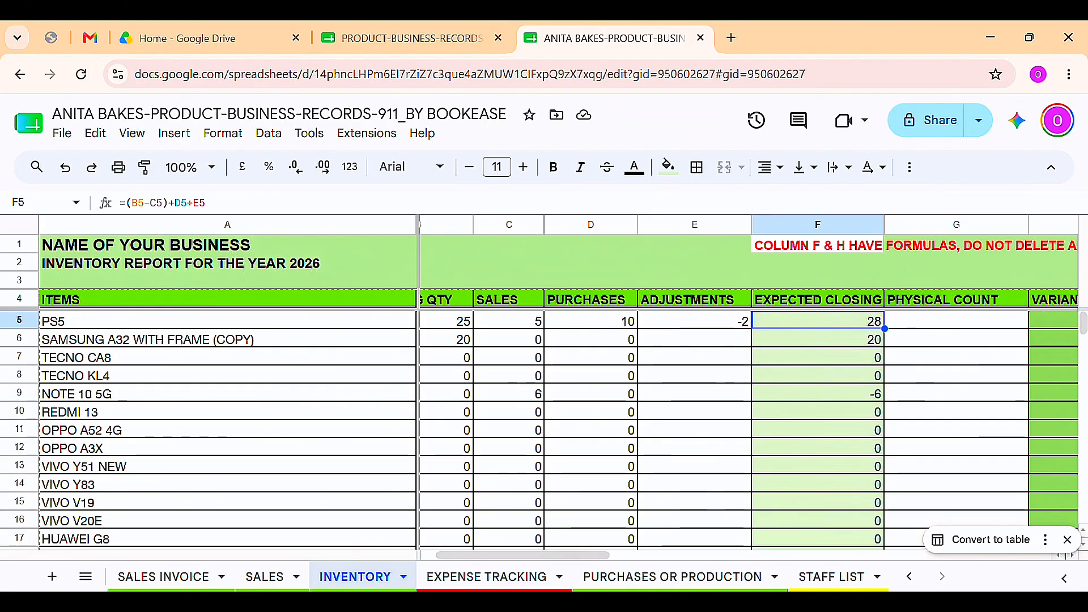
scroll(681, 397, right, 4)
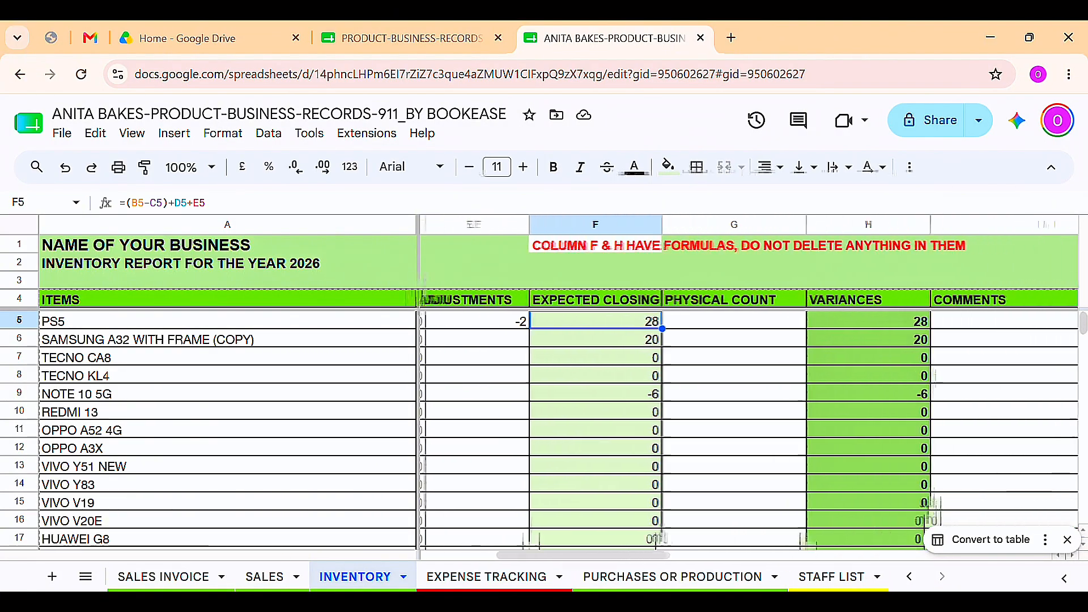
scroll(681, 396, right, 3)
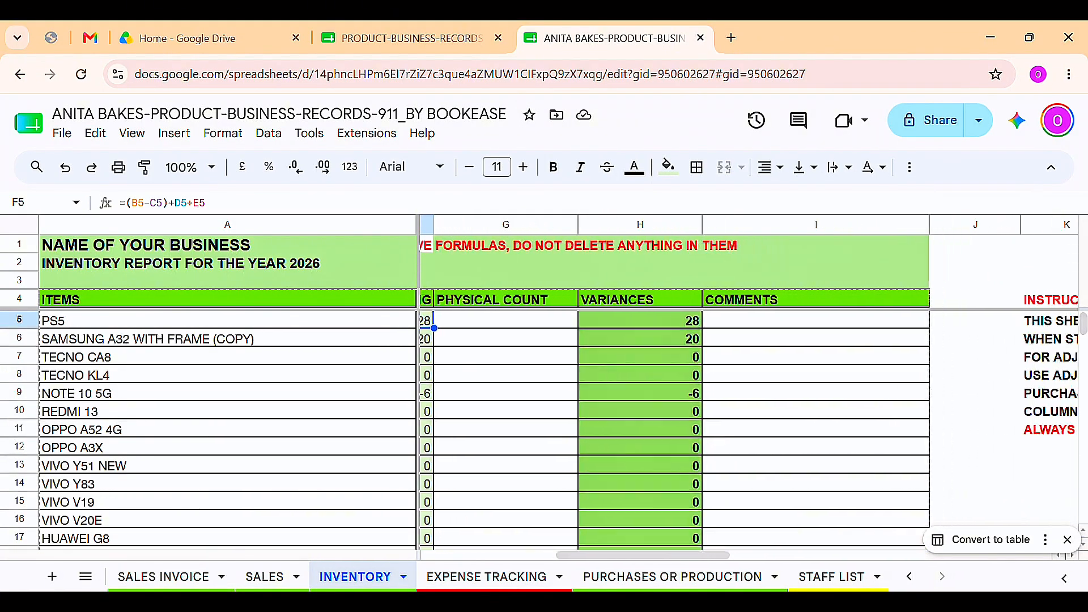
text(u)
Step: On the EXPENSE TRACKING sheet, examine the category options for the Internet expense in row 7 and the Bad debts expense in row 10
click(487, 577)
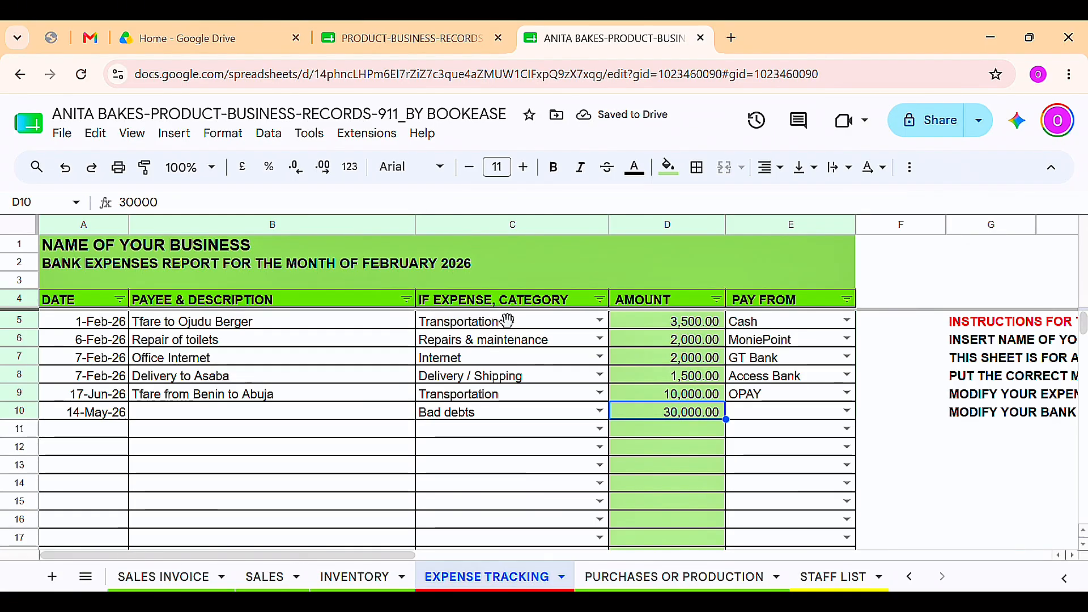
click(600, 357)
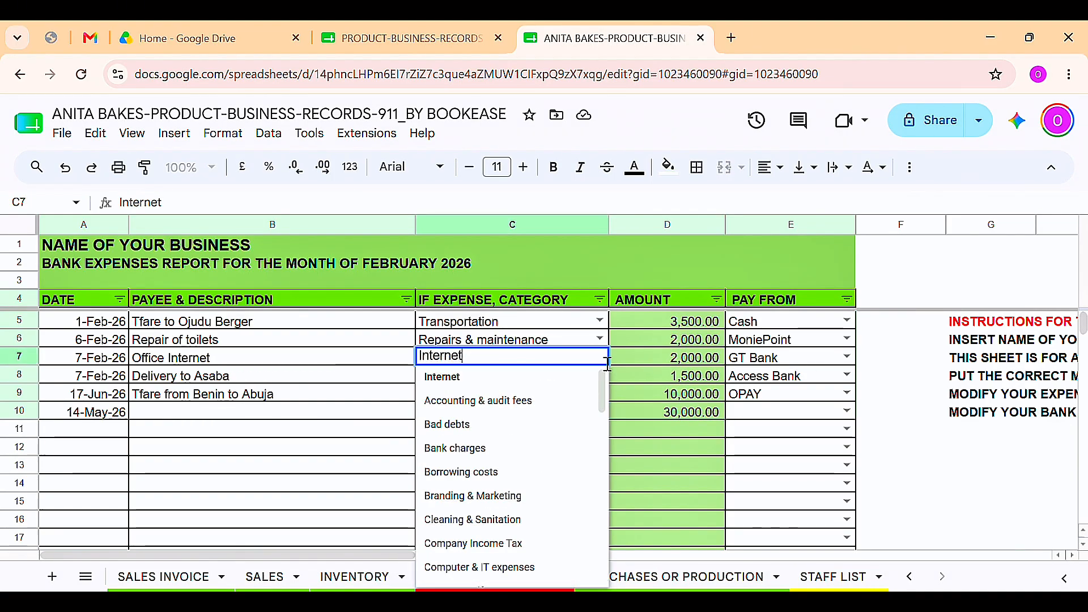
click(441, 385)
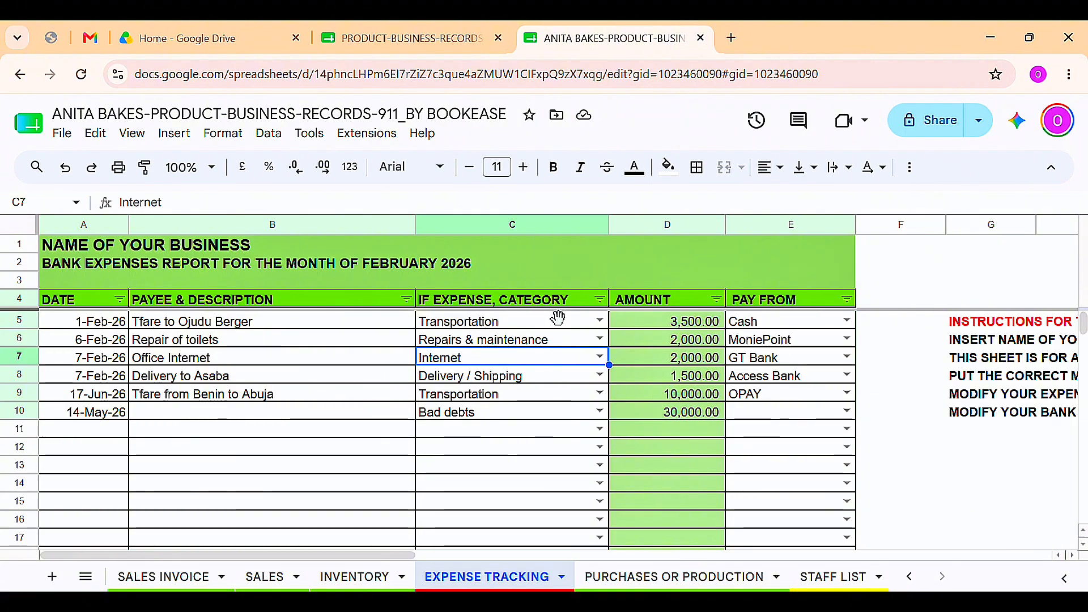
click(161, 412)
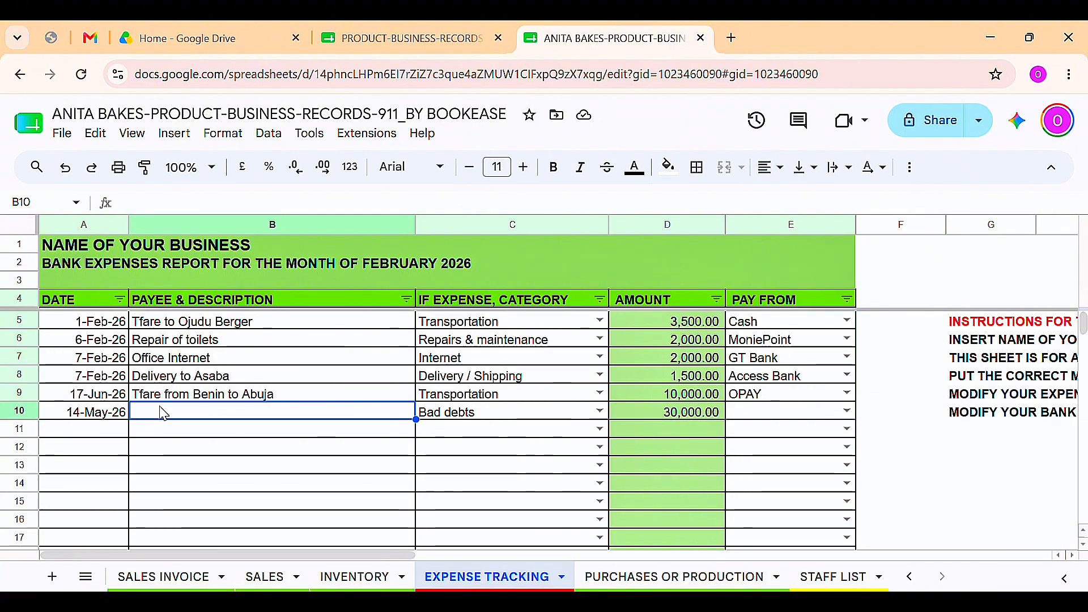
click(667, 432)
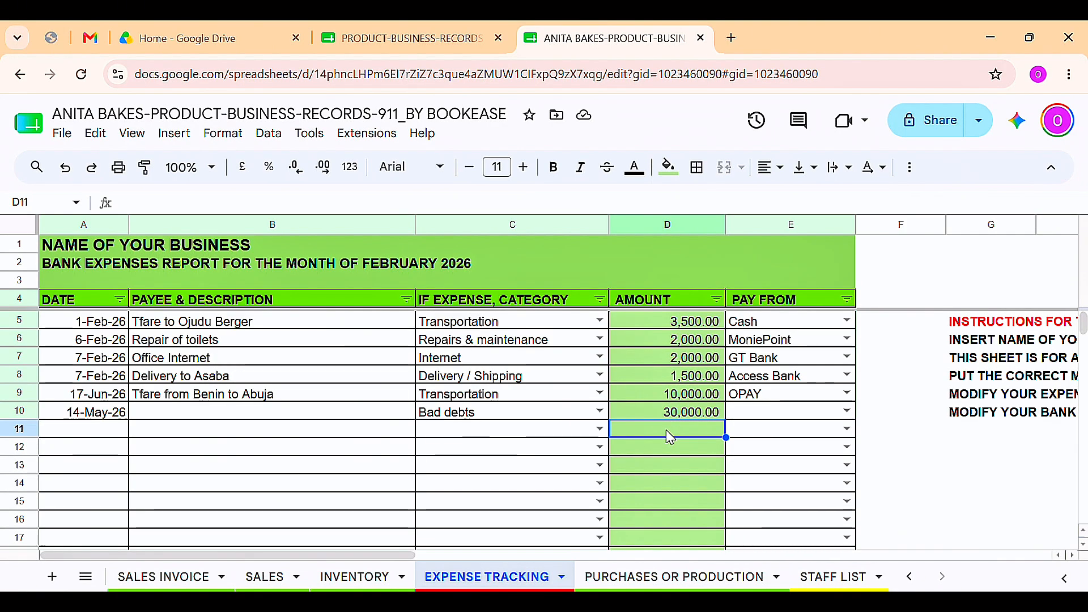
click(600, 411)
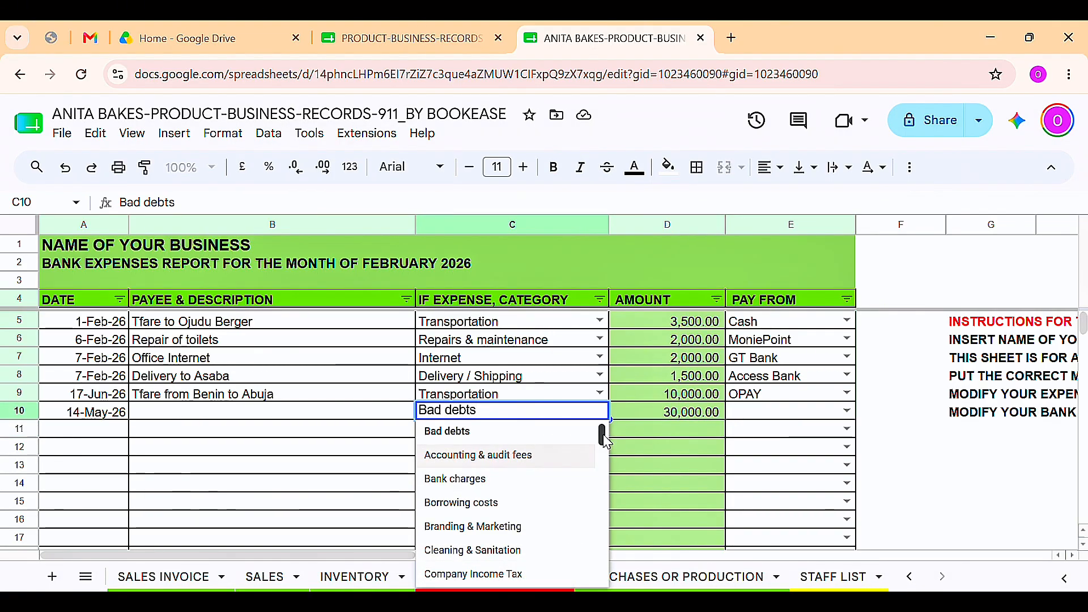
drag(604, 437, 602, 440)
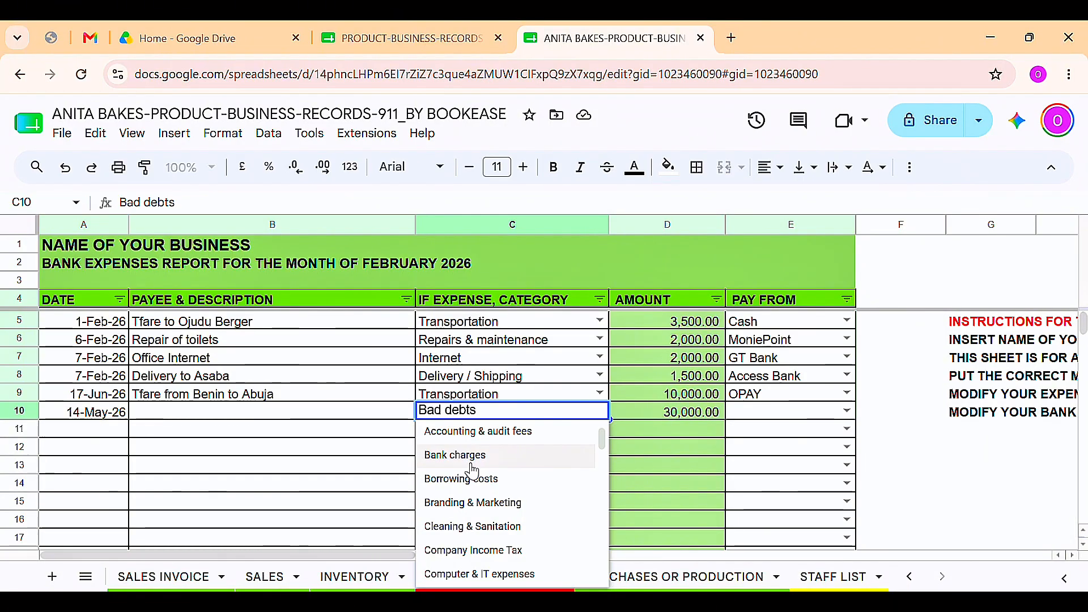
click(328, 465)
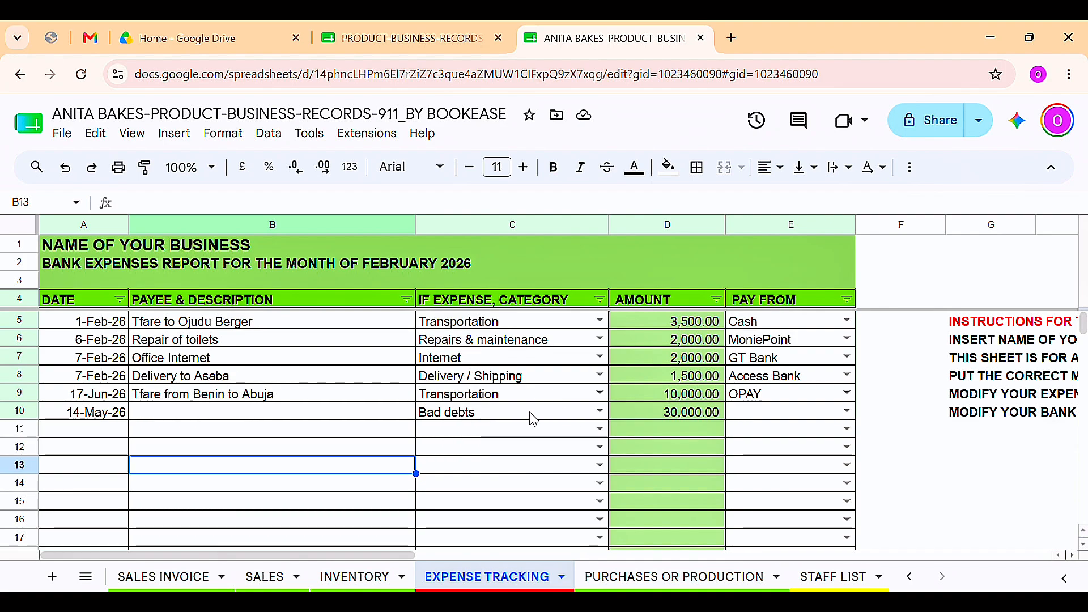
Step: Read through the list of expense category options for the Delivery to Asaba expense in row 8
click(599, 375)
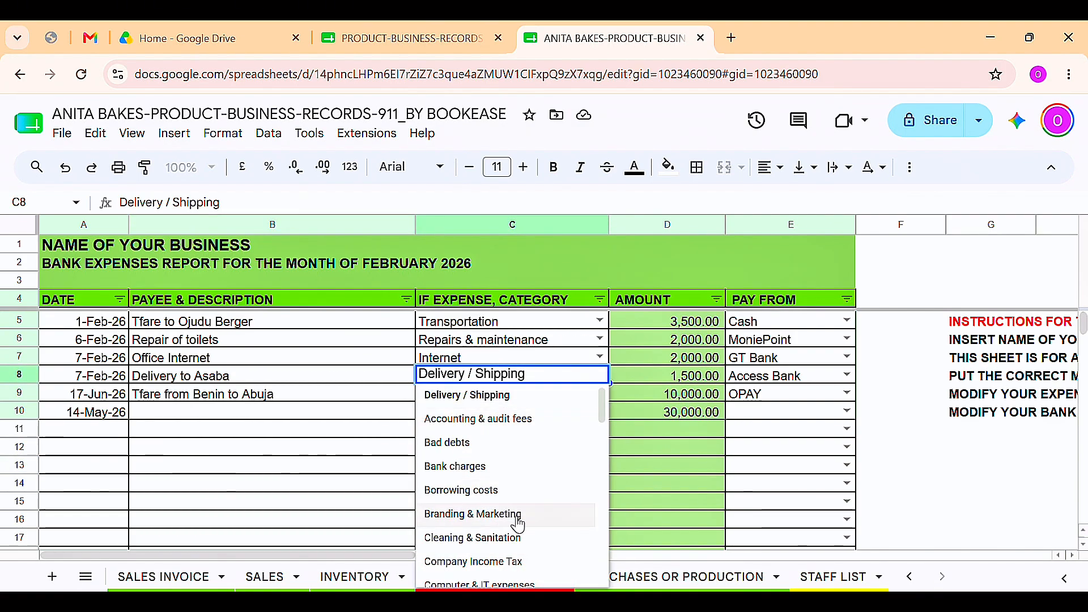
scroll(518, 524, down, 2)
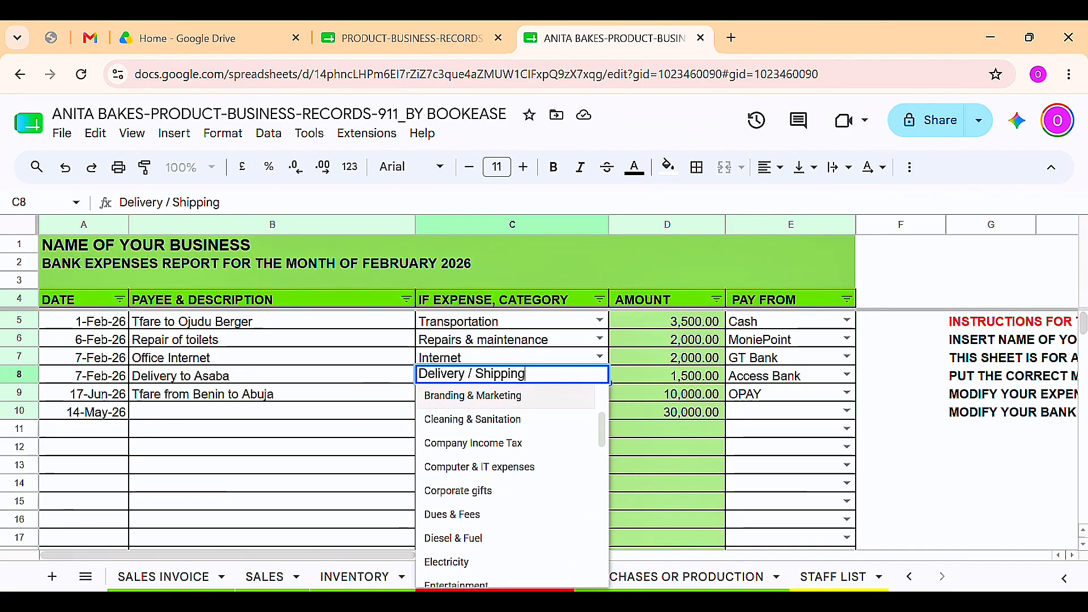
scroll(518, 525, down, 1)
scroll(512, 487, down, 1)
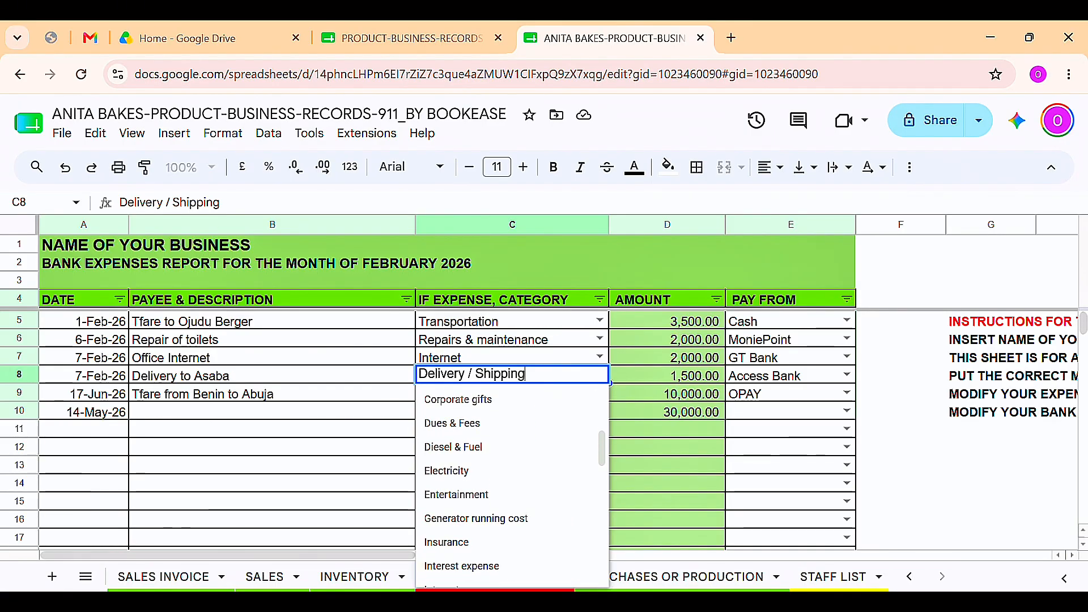
scroll(512, 487, down, 6)
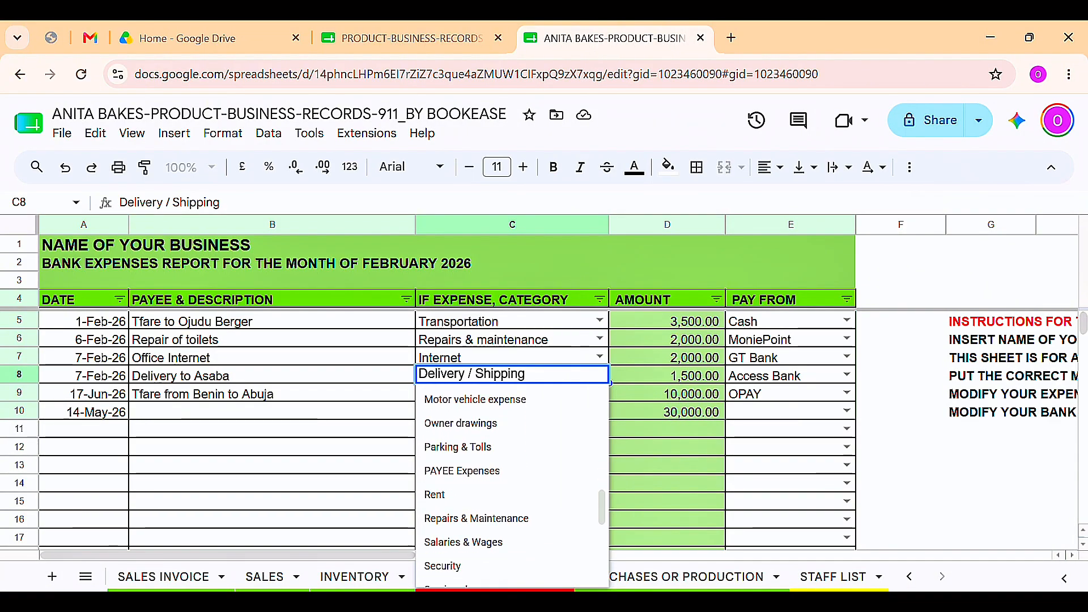
click(667, 502)
scroll(667, 501, down, 1)
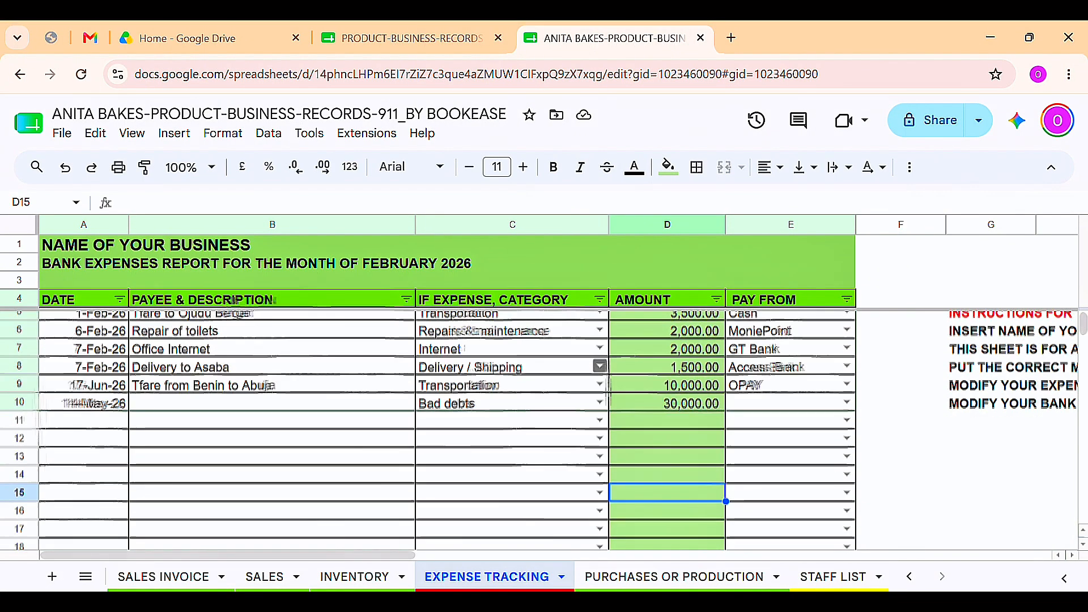
scroll(272, 363, up, 1)
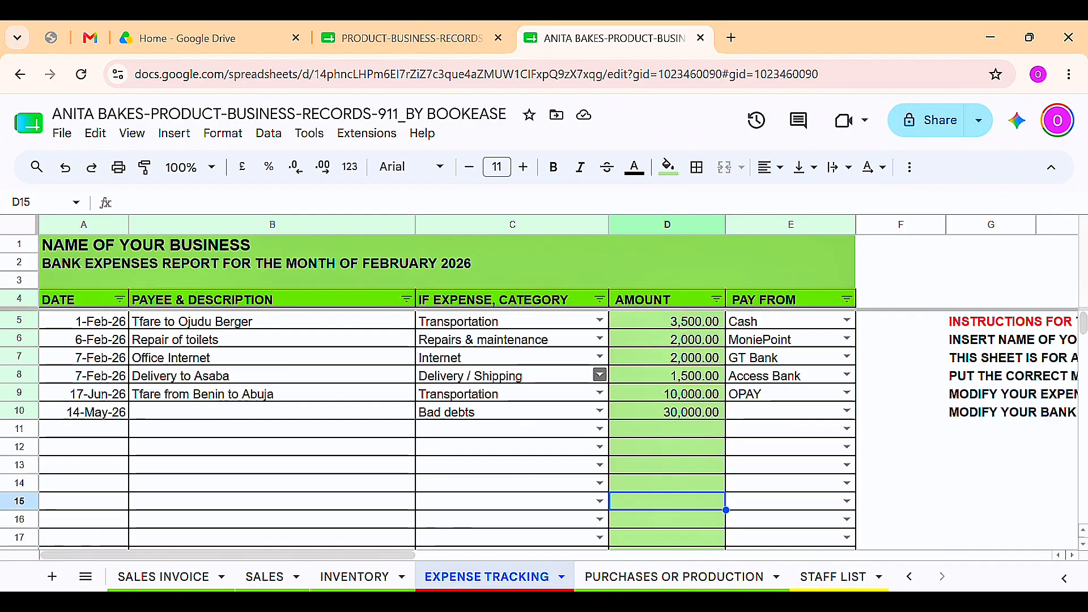
Step: Compare the descriptions of the expenses in rows 5 to 7 with their expense categories
click(272, 339)
key(Right)
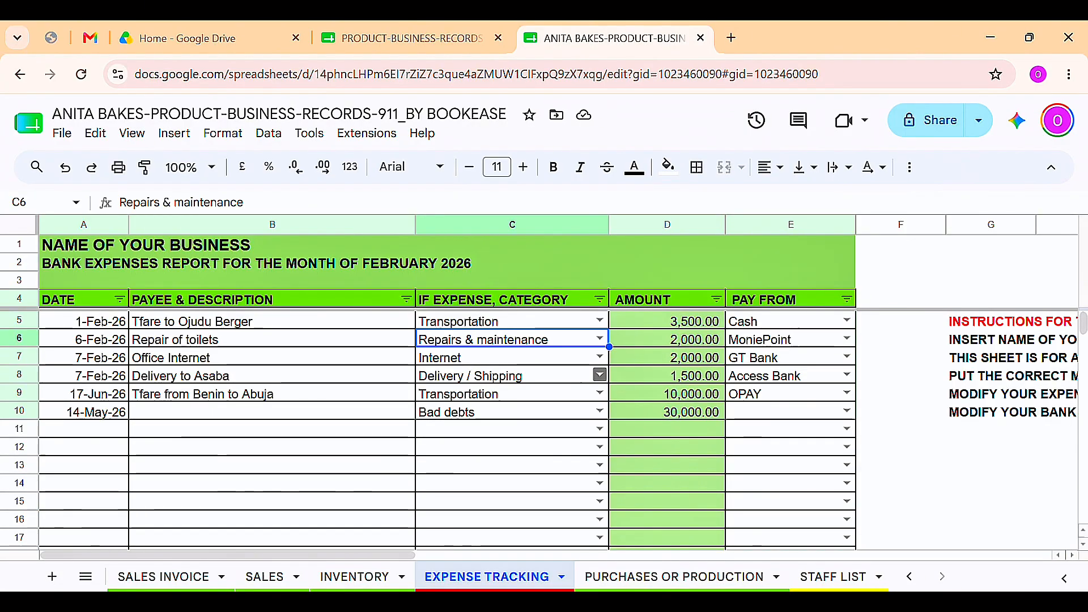
click(199, 321)
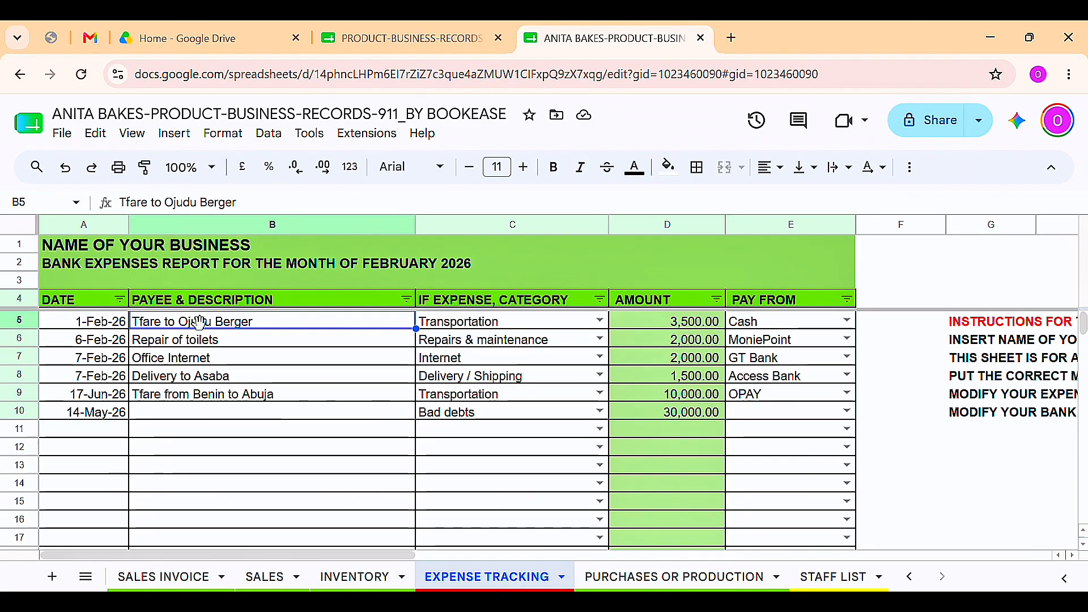
click(599, 321)
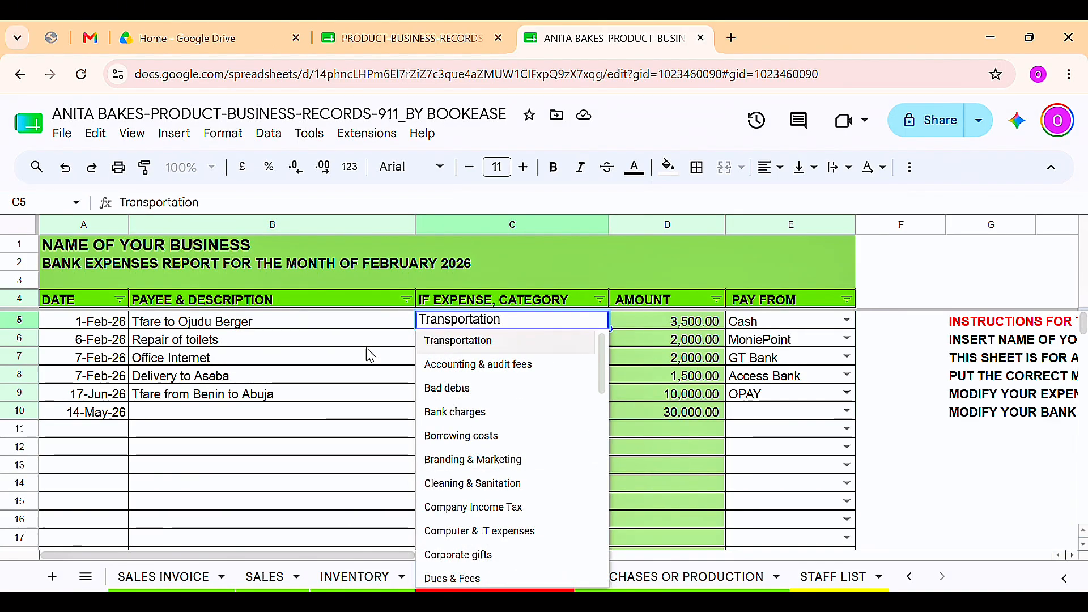
click(223, 362)
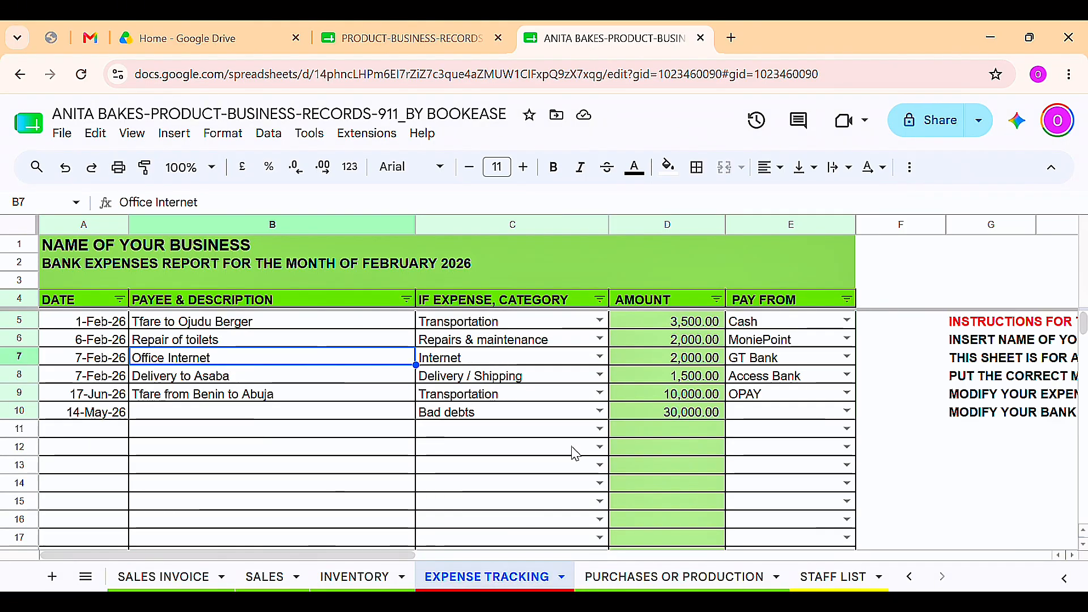
Step: Examine the sheet instructions and the full expense category list with its totals in columns N and O
scroll(578, 451, right, 10)
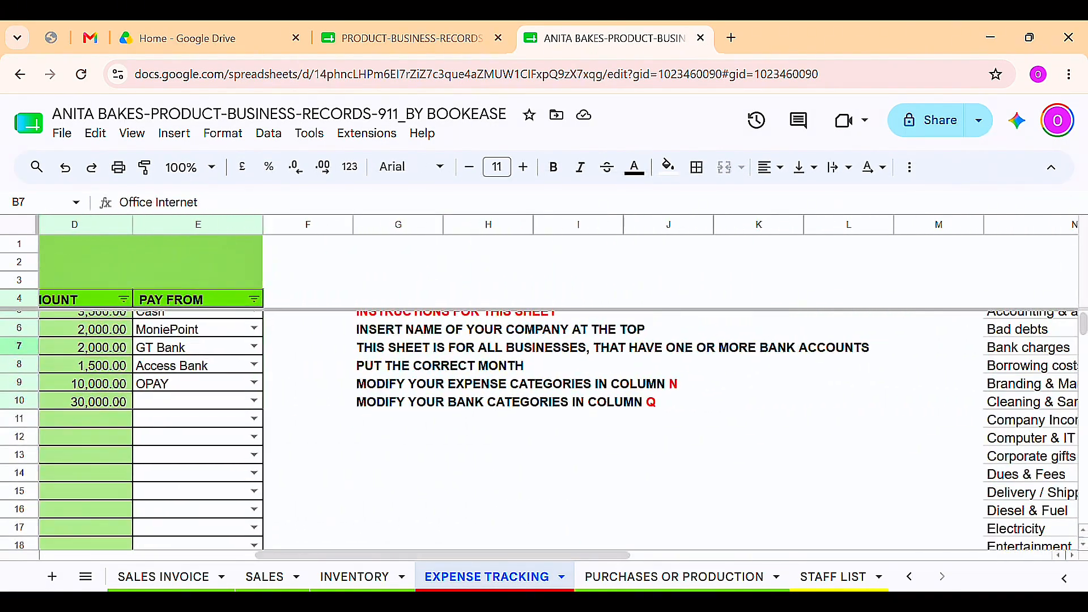
scroll(544, 431, right, 4)
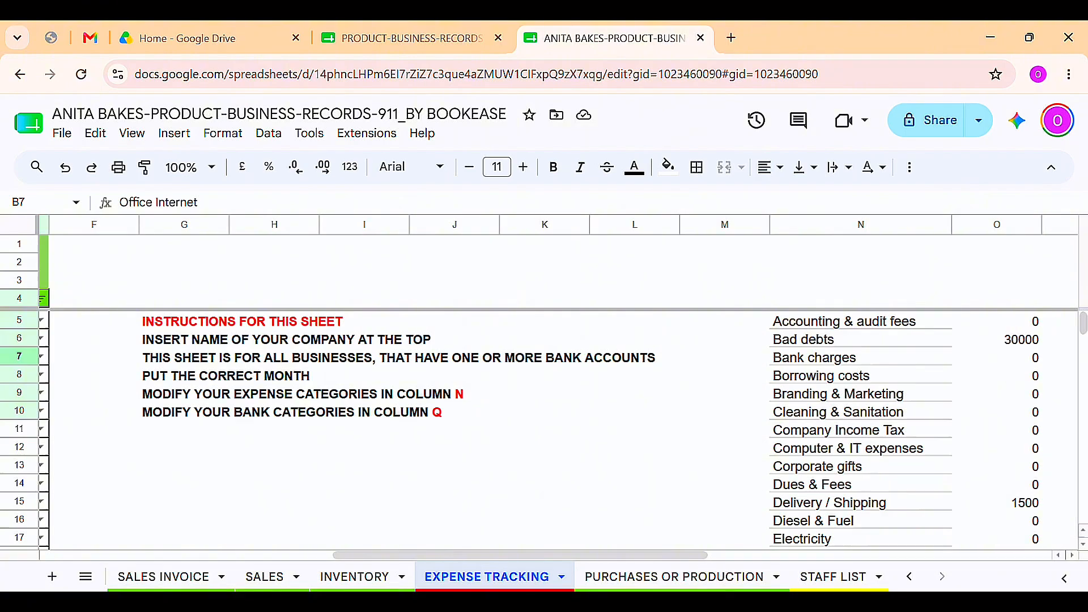
scroll(544, 431, down, 6)
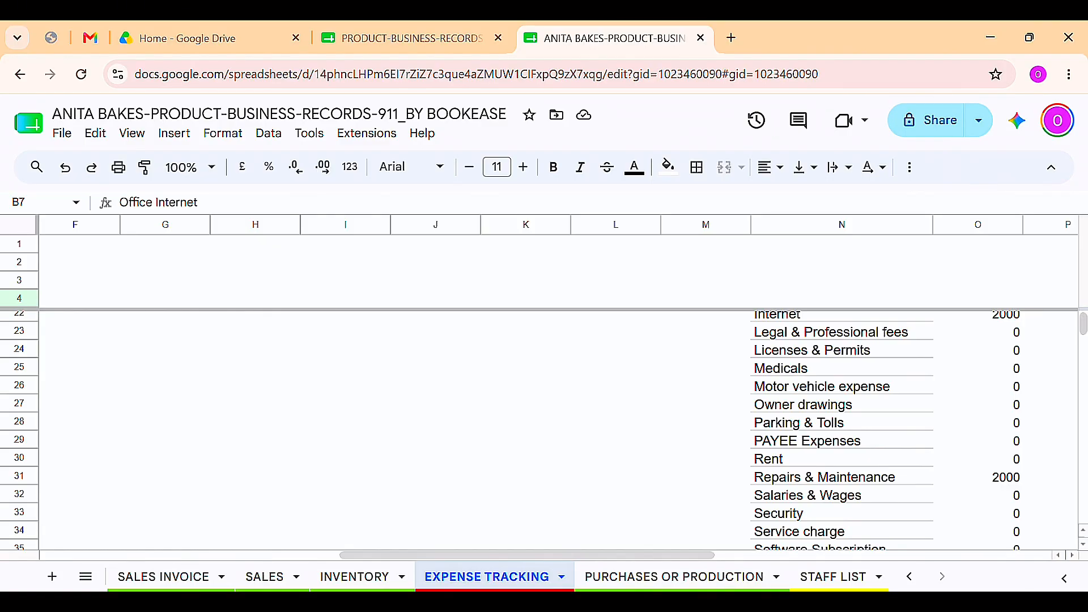
scroll(558, 429, down, 5)
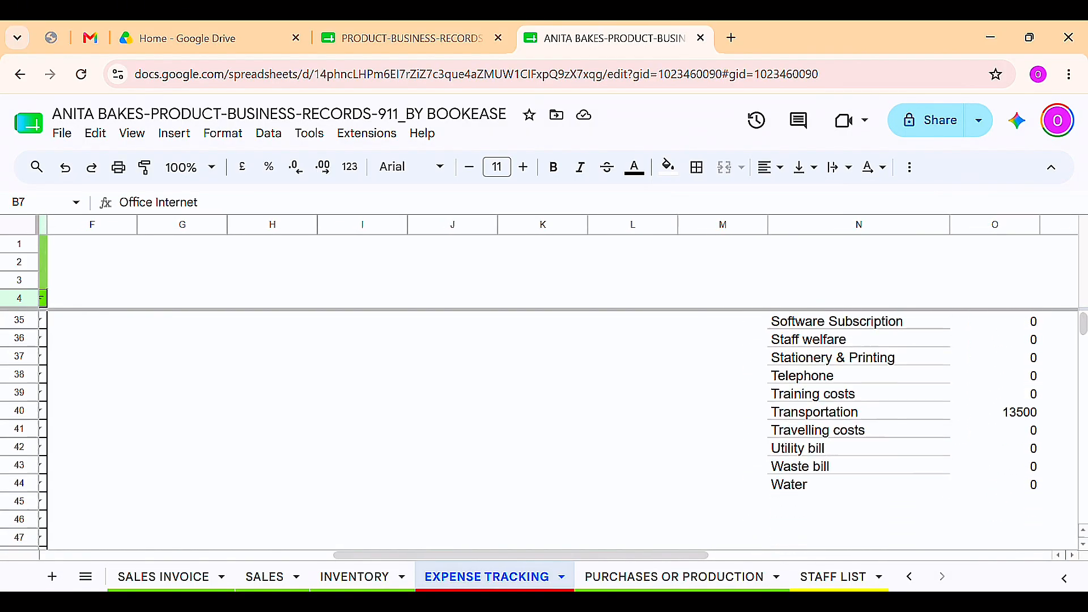
scroll(558, 429, up, 10)
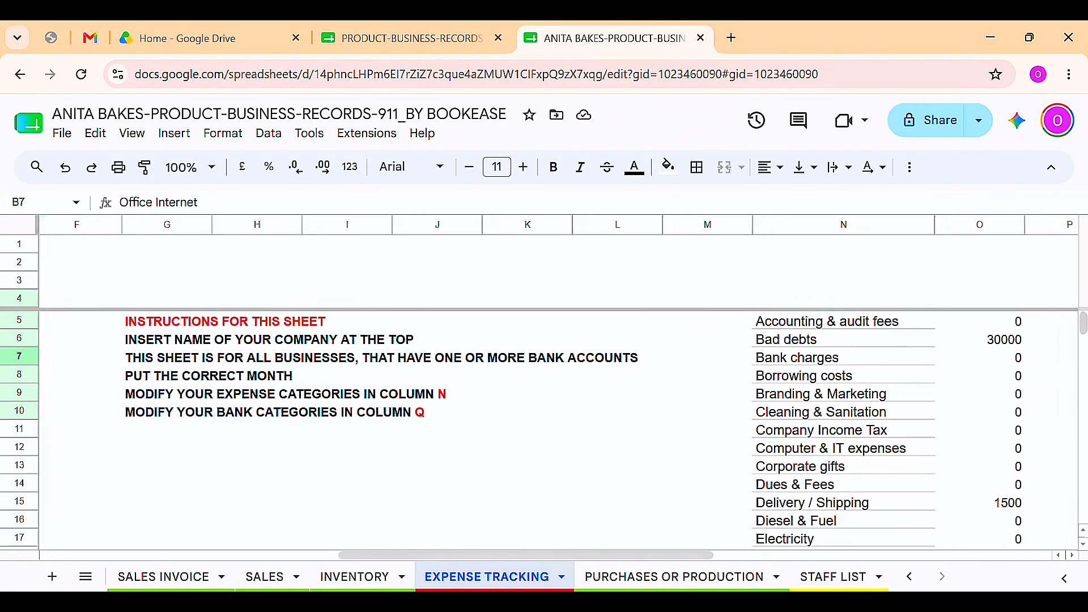
Step: Review the cash and bank categories listed in column Q, from Cash to Zenith Bank
scroll(558, 429, right, 5)
click(924, 322)
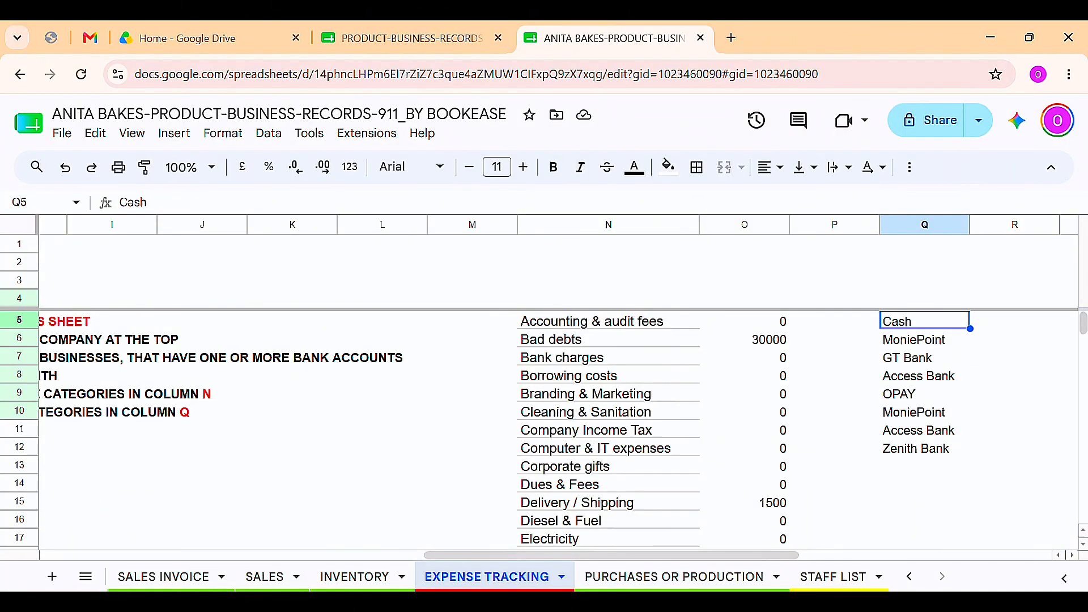
key(Down)
key(Down)
key(Down)
key(Down)
key(Down)
key(Down)
key(Down)
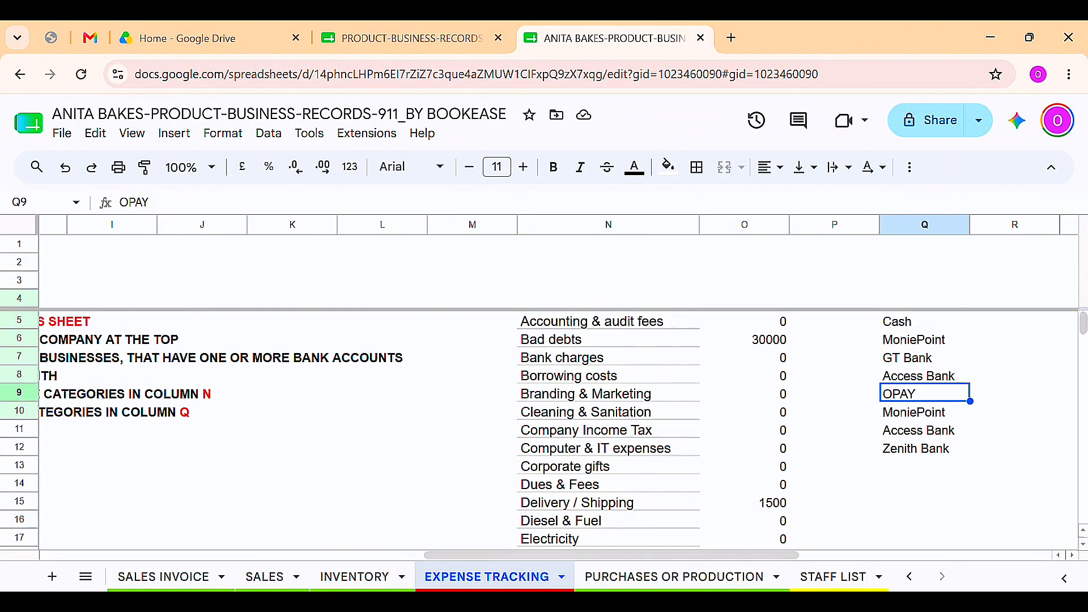
key(Up)
key(Up)
key(Up)
key(Up)
key(Up)
key(Up)
key(Up)
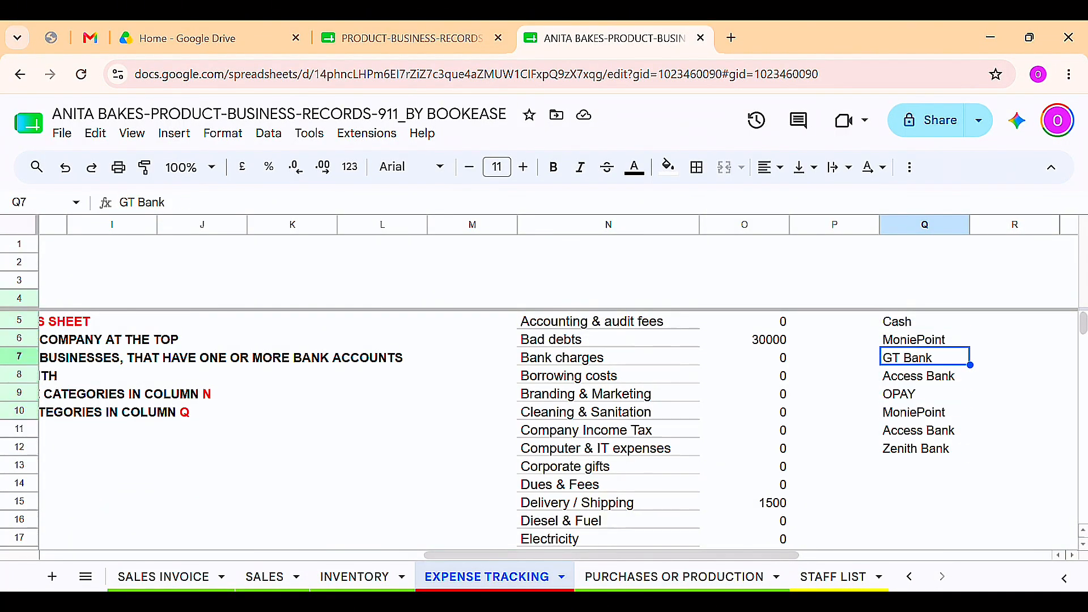
key(Down)
key(Down)
key(Down)
key(Down)
key(Down)
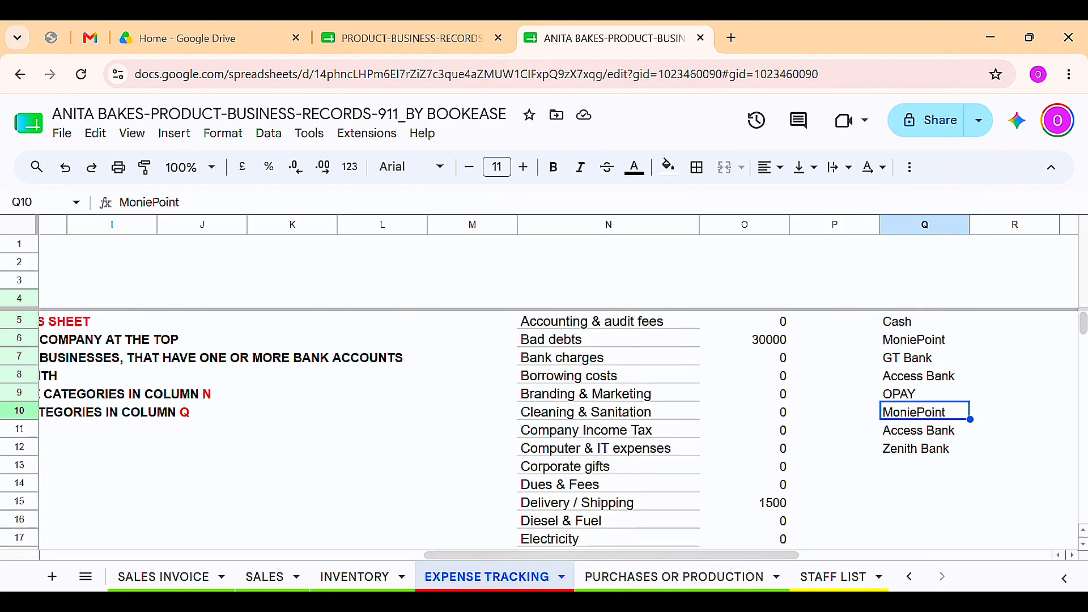
key(Down)
key(Down)
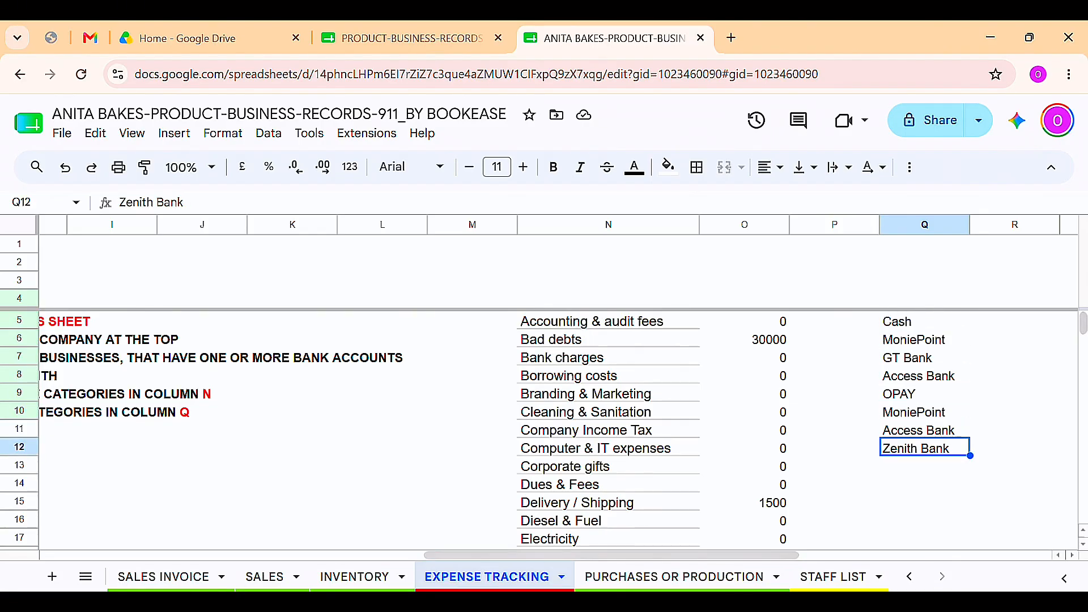
Step: Replace the bank category in cell Q6 with Stand Chartered Bank
key(Up)
key(Up)
key(Up)
key(Up)
key(Up)
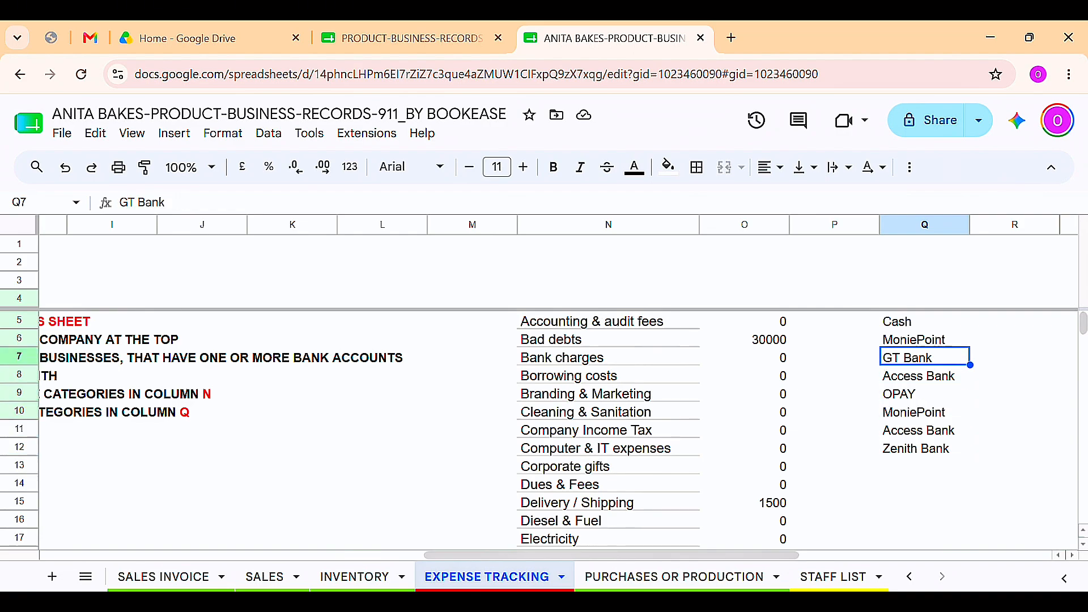
key(Up)
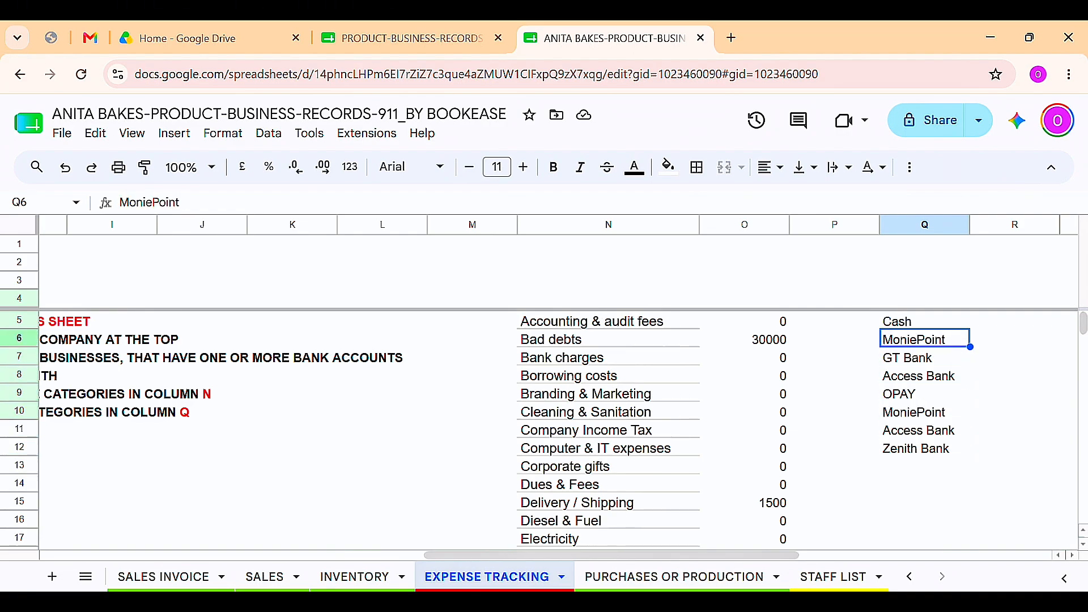
text(Stand C)
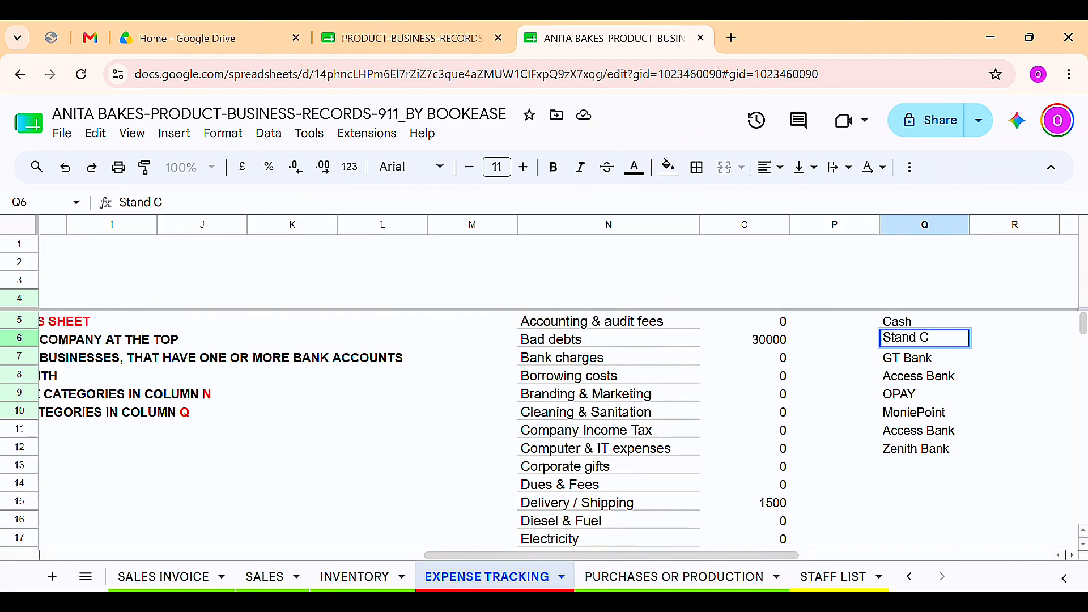
text(hartered Ban)
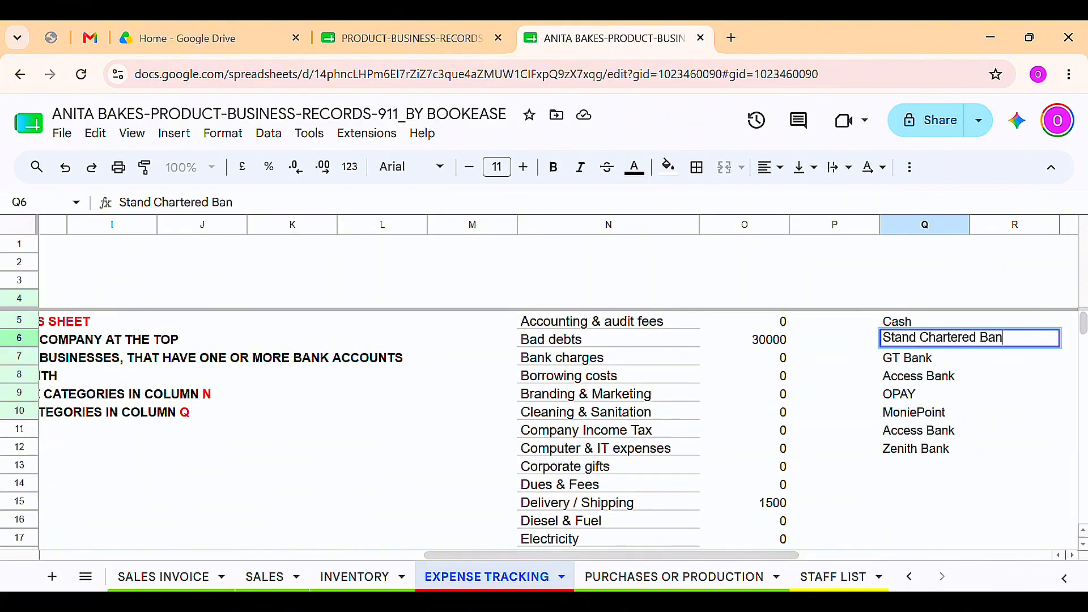
text(k)
key(Return)
Step: Change the Pay From entry in cell E6 of the expense records to Stand Chartered Bank
scroll(558, 386, left, 8)
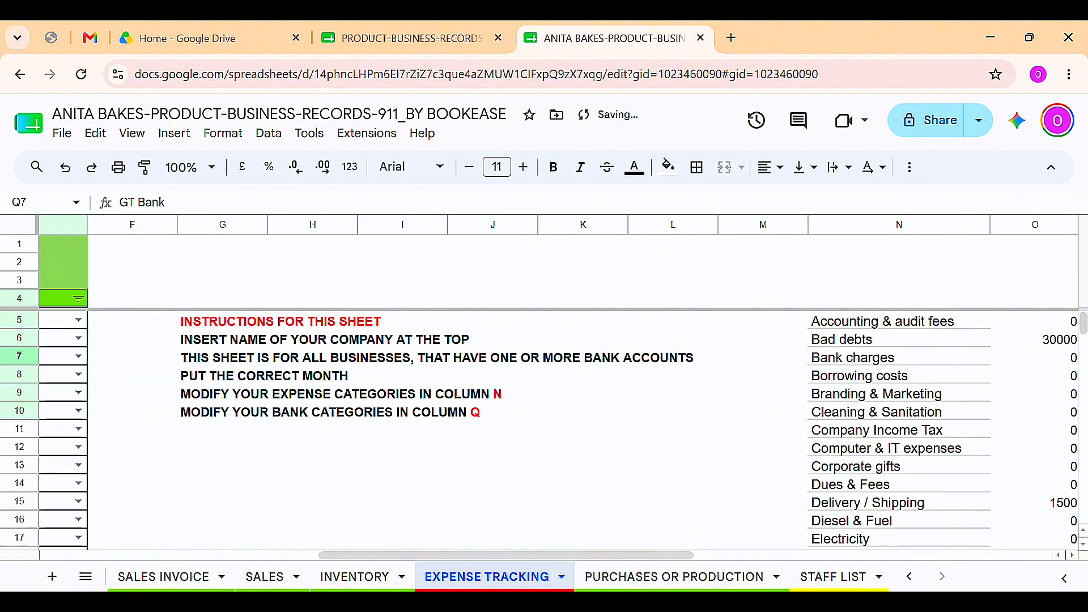
click(431, 339)
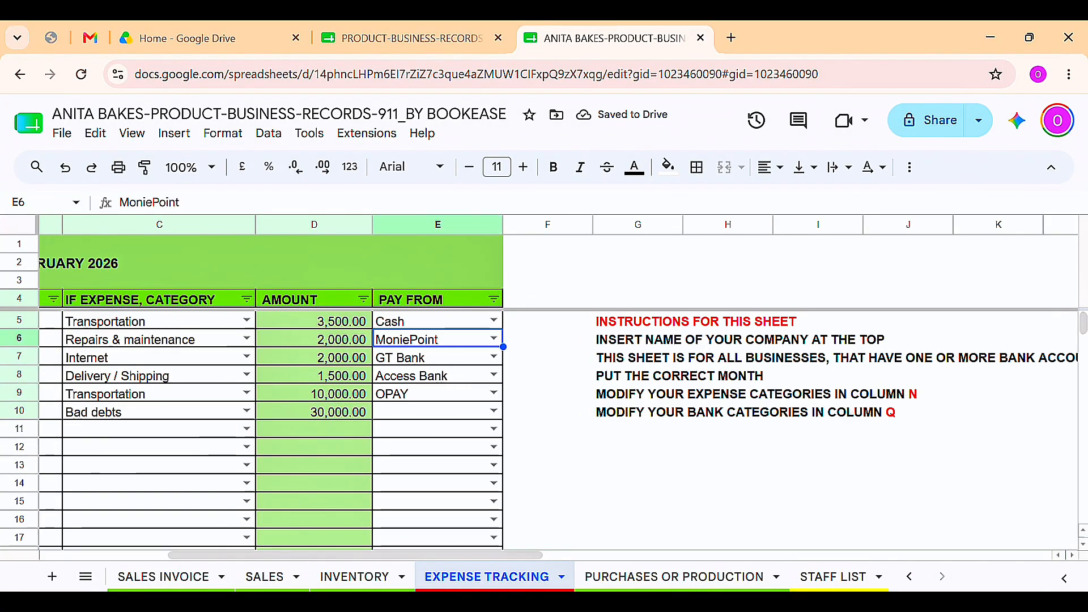
key(Return)
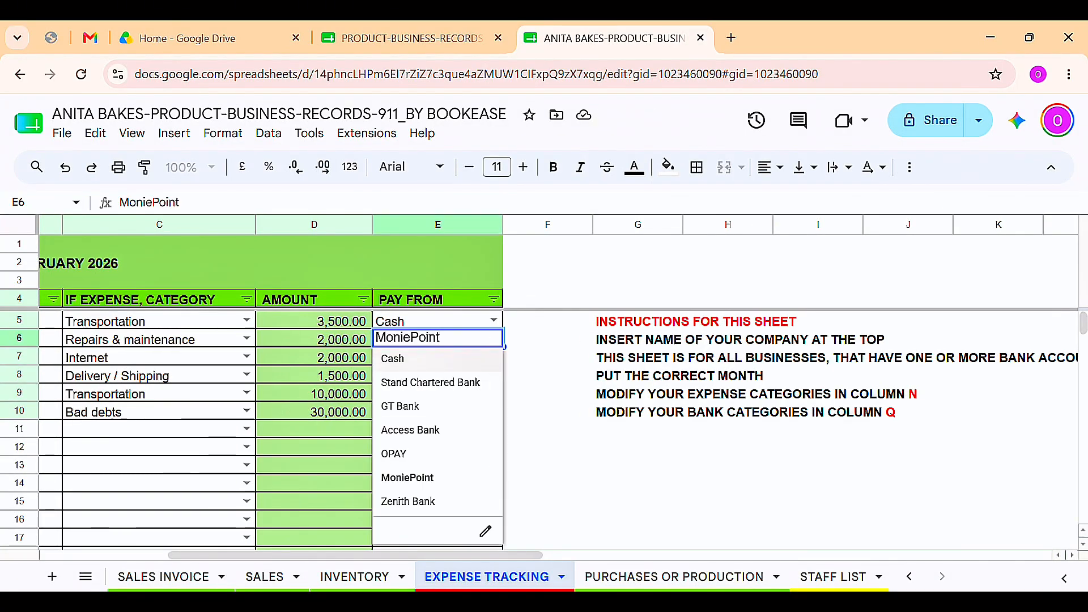
click(431, 383)
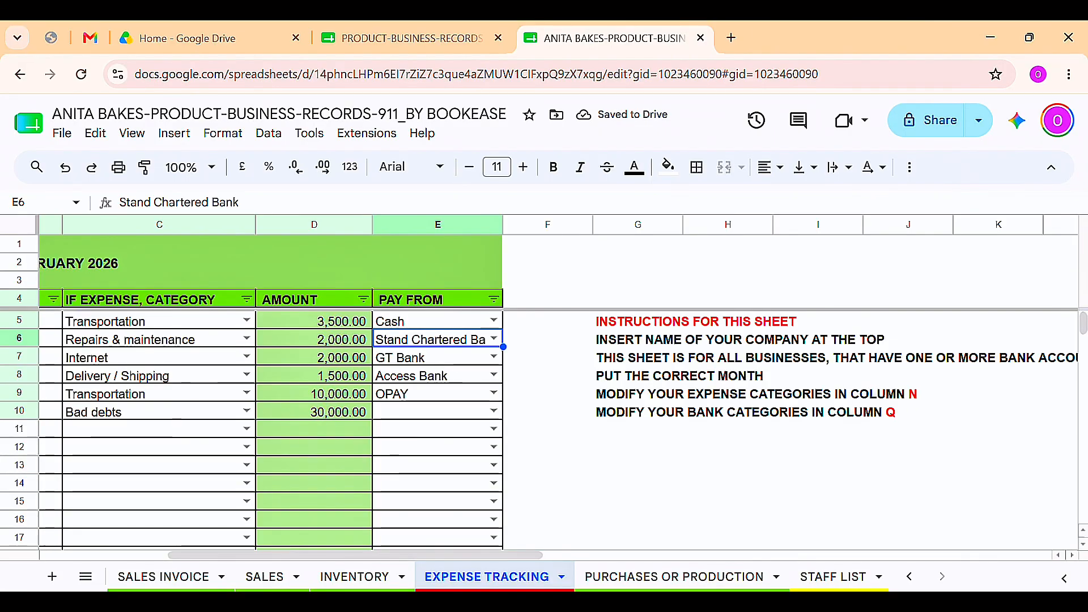
scroll(558, 391, right, 6)
scroll(559, 391, left, 4)
scroll(559, 391, down, 1)
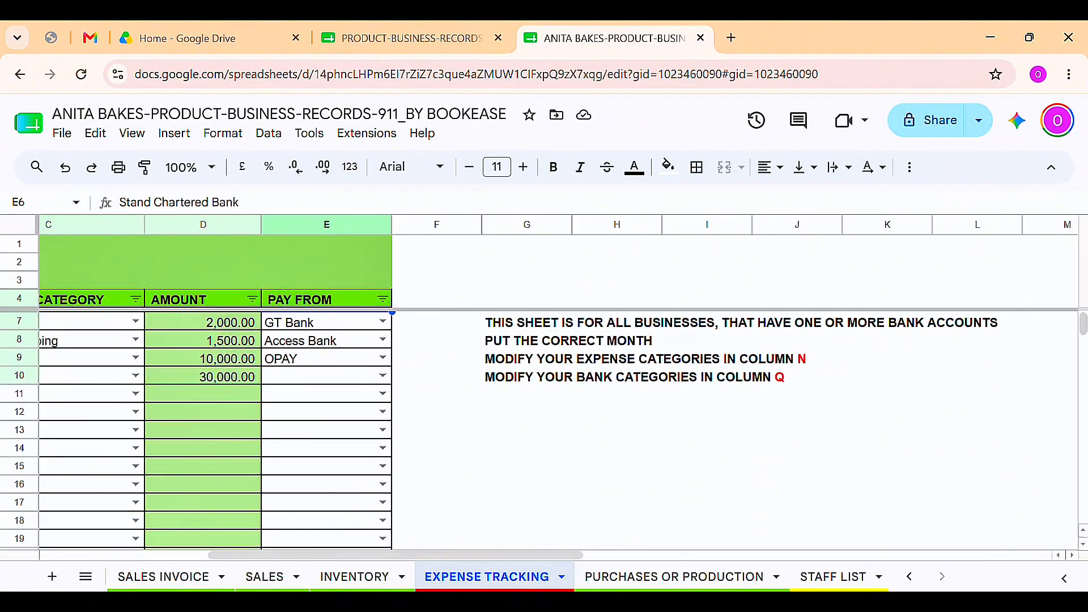
Step: Open the STAFF LIST sheet and examine its bank, net pay and role columns and the monthly payments from January to December
click(833, 577)
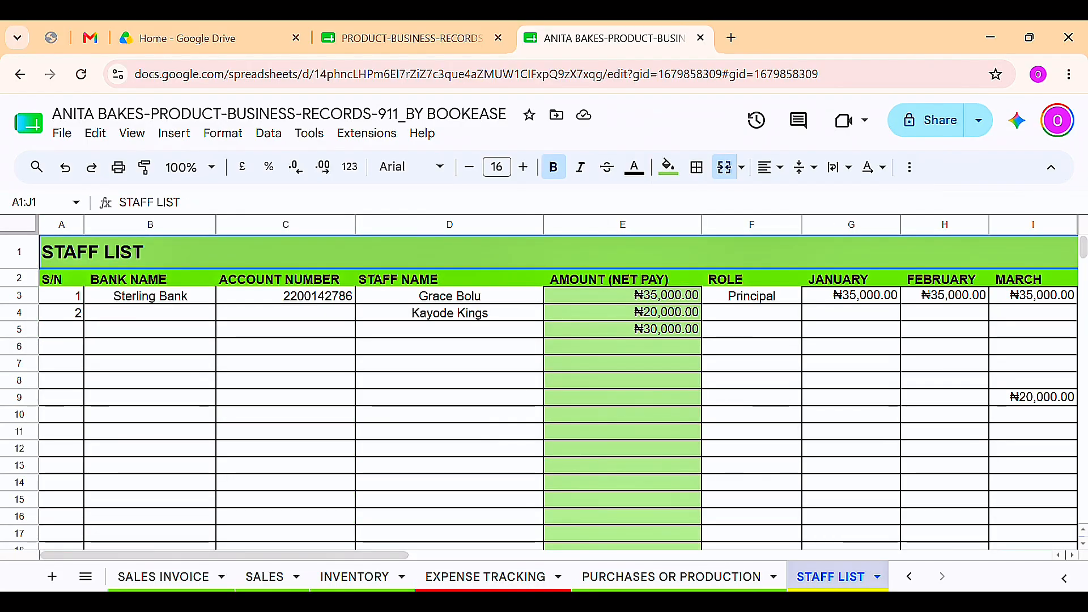
scroll(559, 391, down, 2)
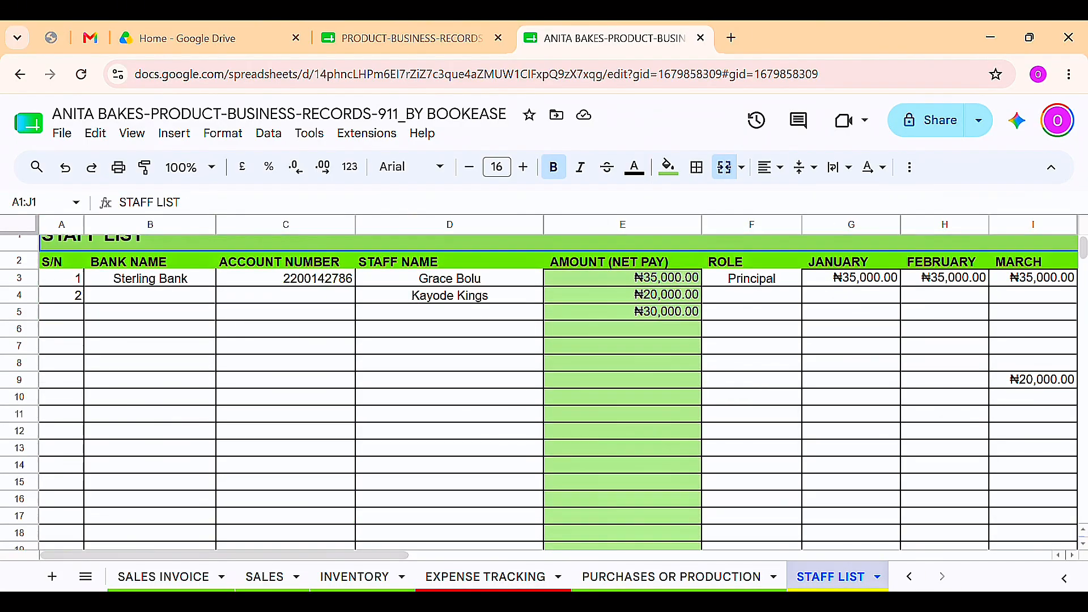
scroll(558, 391, up, 2)
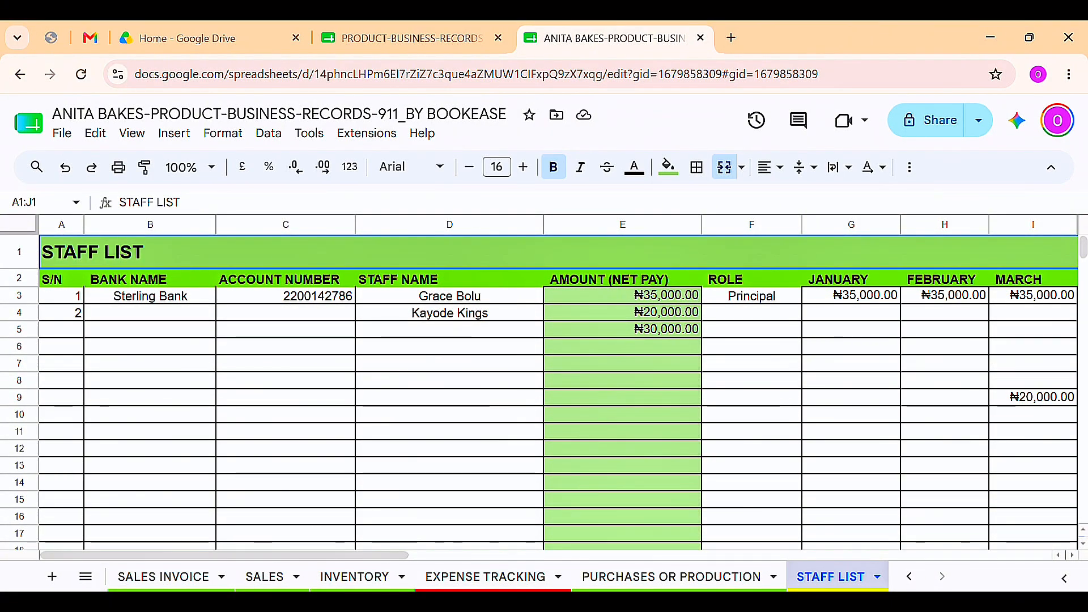
scroll(558, 385, right, 6)
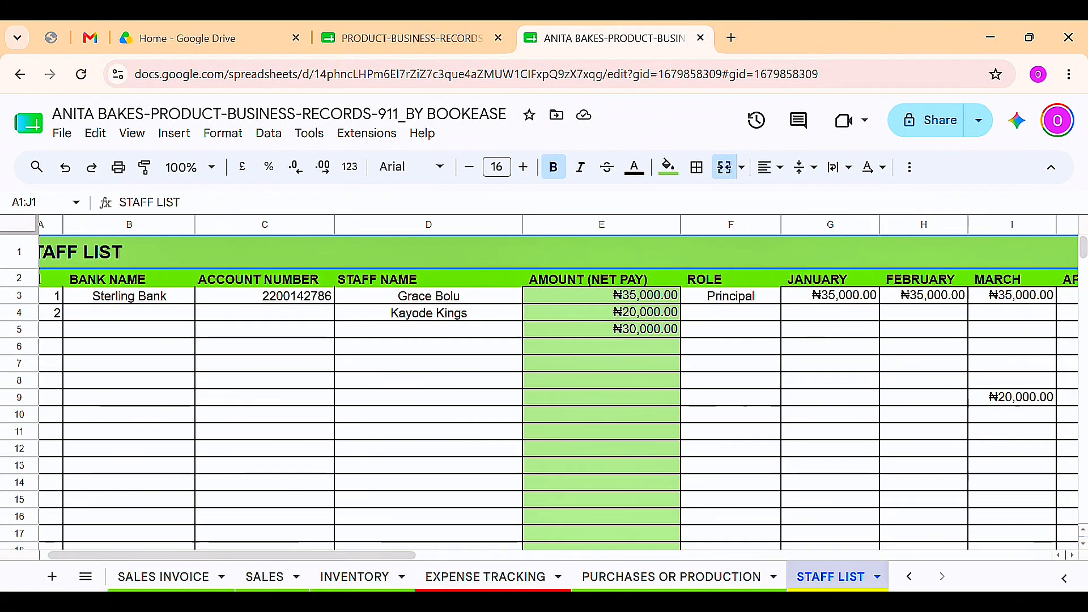
scroll(559, 385, left, 4)
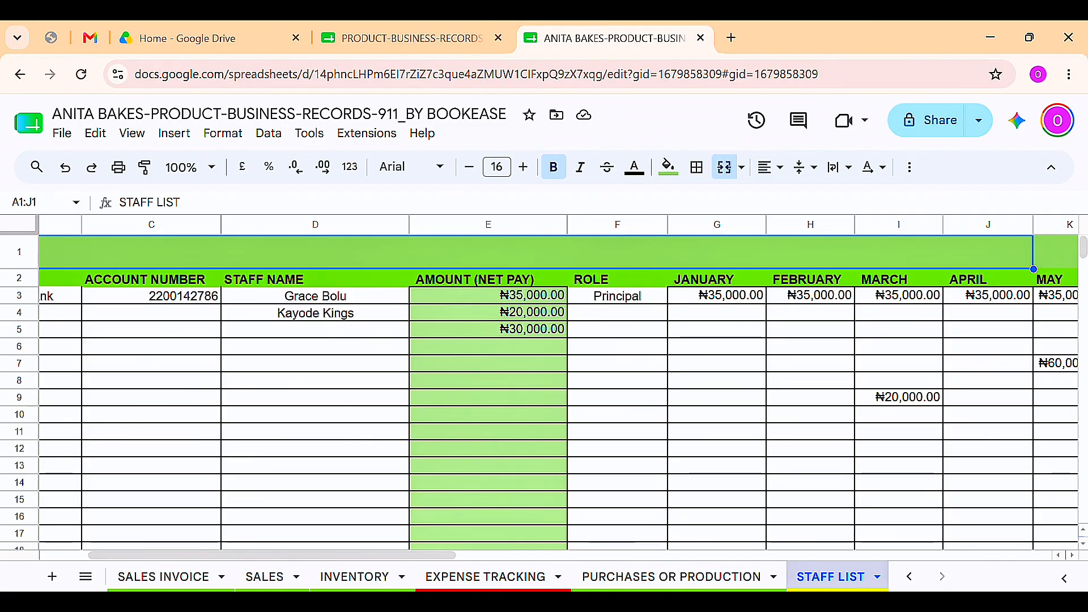
scroll(558, 391, right, 3)
scroll(558, 391, right, 2)
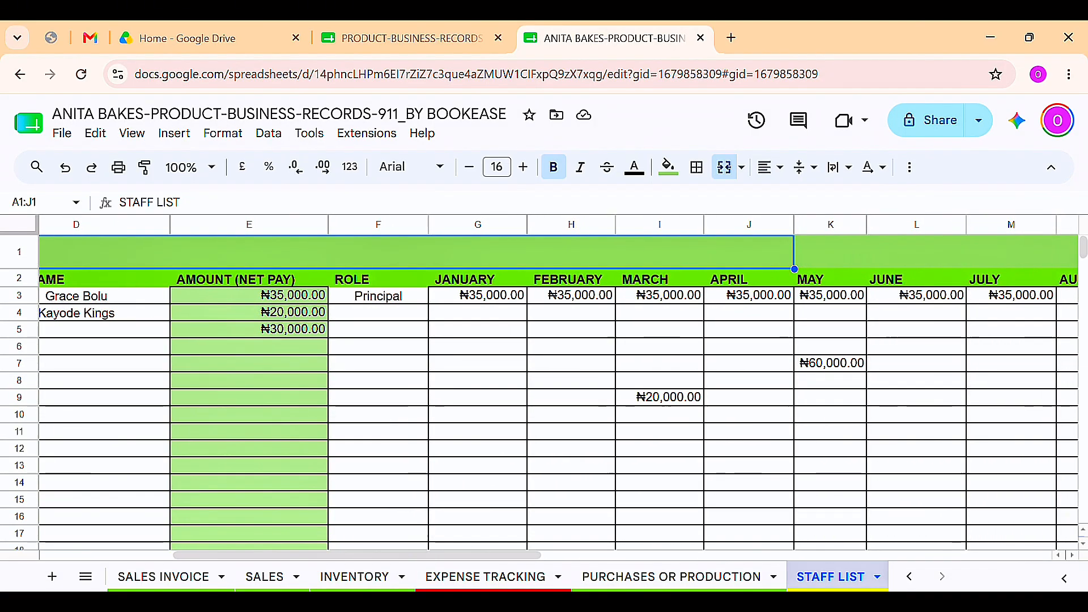
click(478, 347)
scroll(559, 392, right, 5)
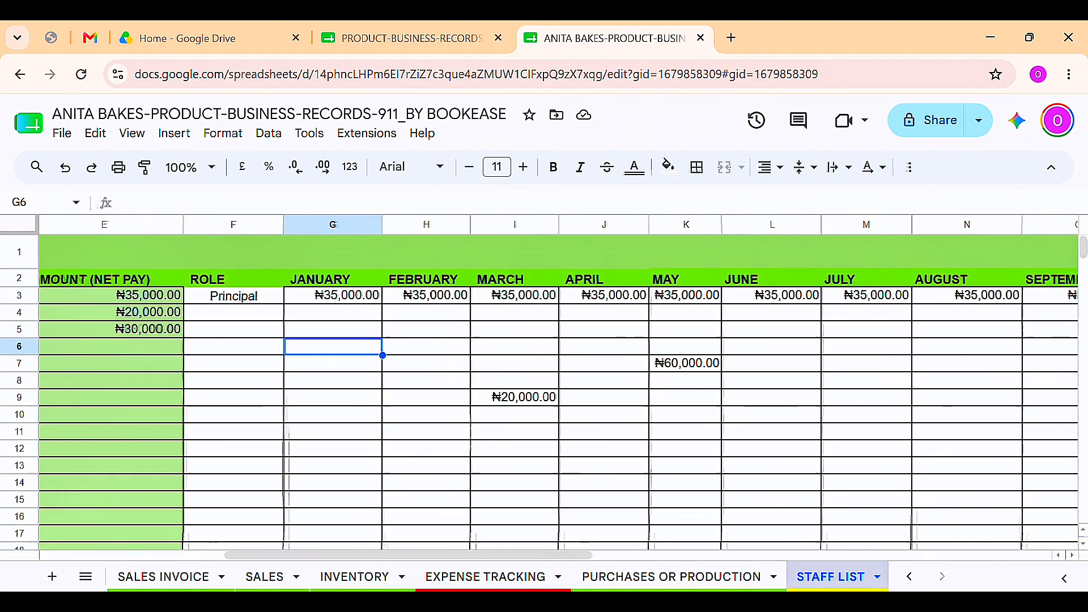
scroll(559, 391, right, 3)
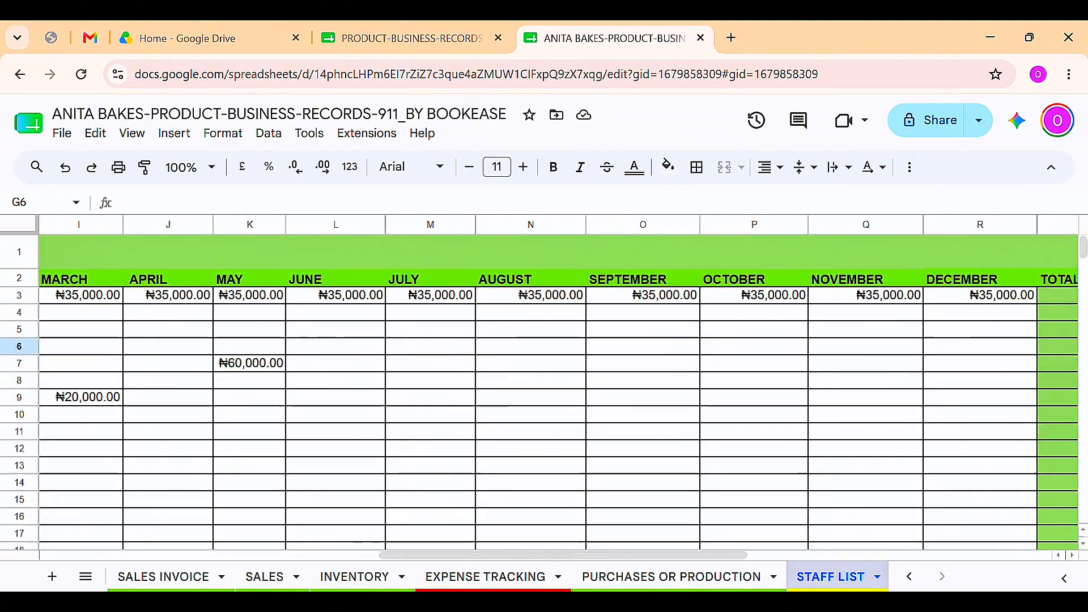
scroll(558, 391, left, 10)
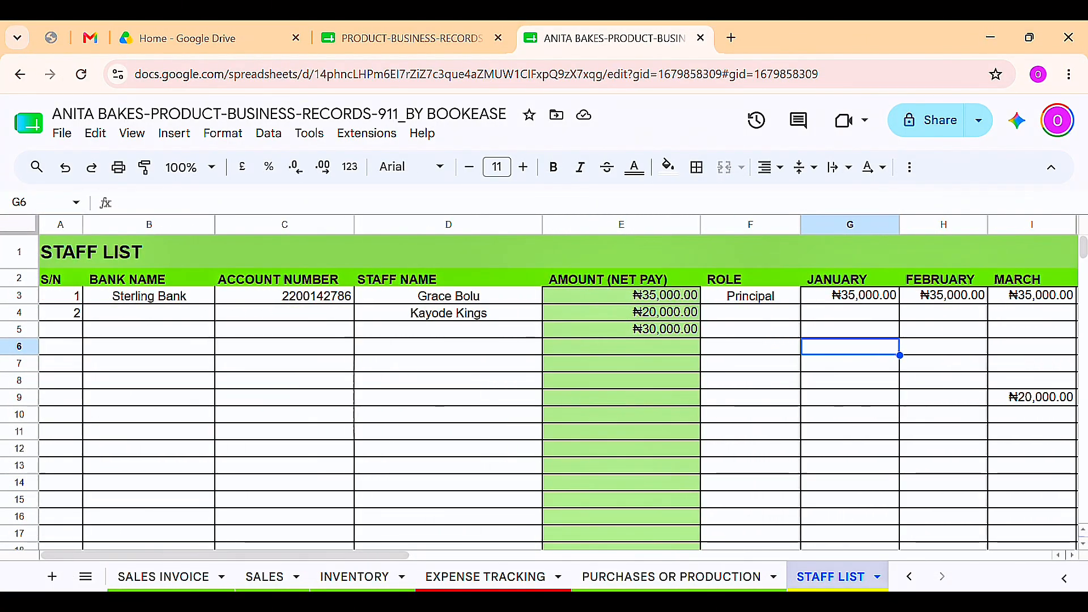
Step: Set the first staff member's June payment in cell L3 to 30000 and check the Total Paid column
click(622, 296)
scroll(558, 391, right, 5)
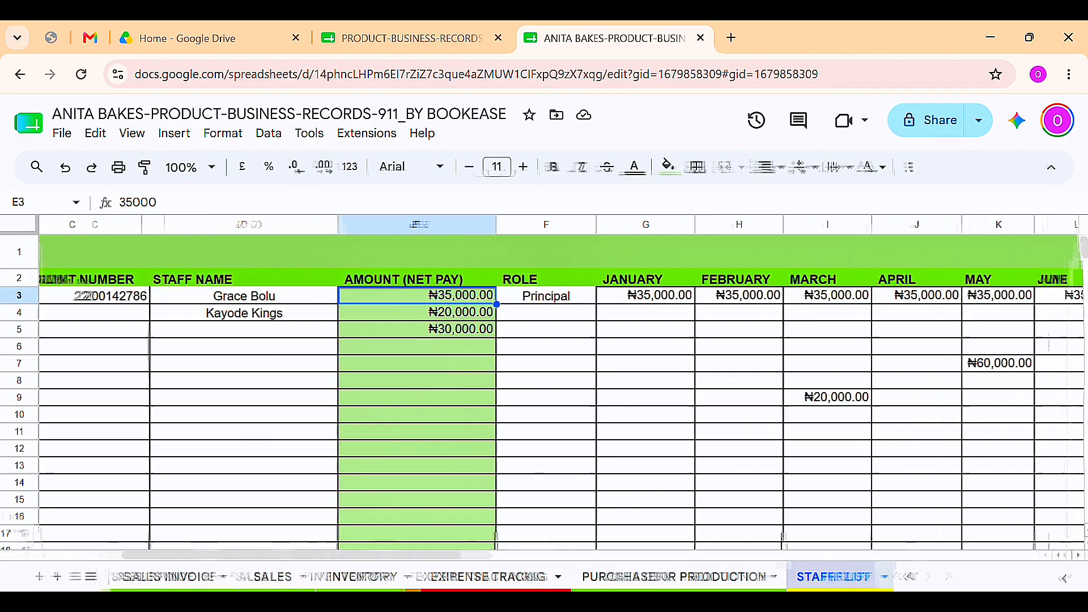
scroll(559, 391, right, 1)
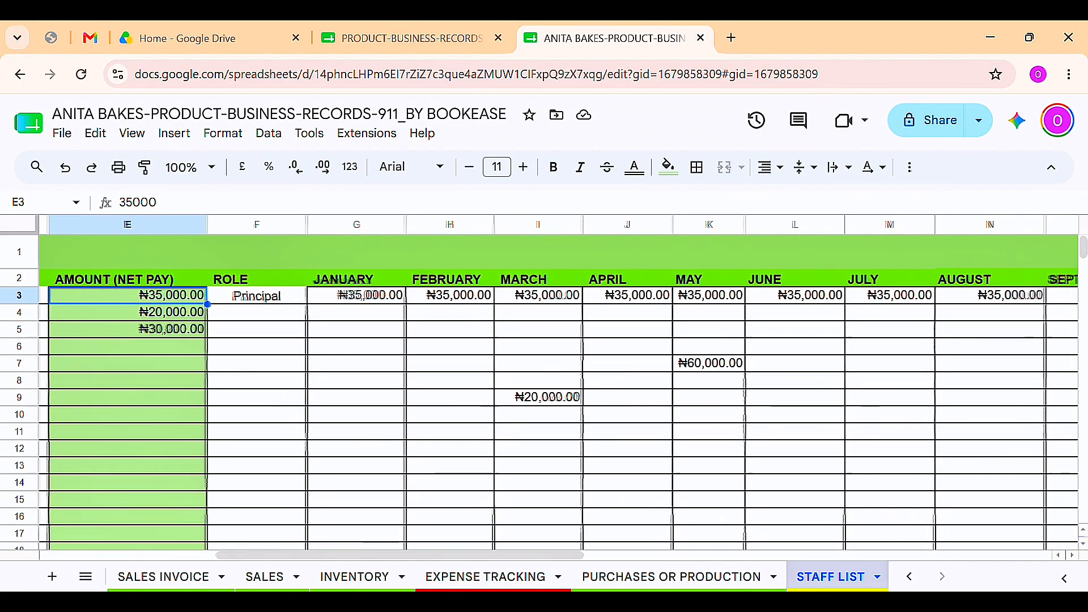
click(793, 296)
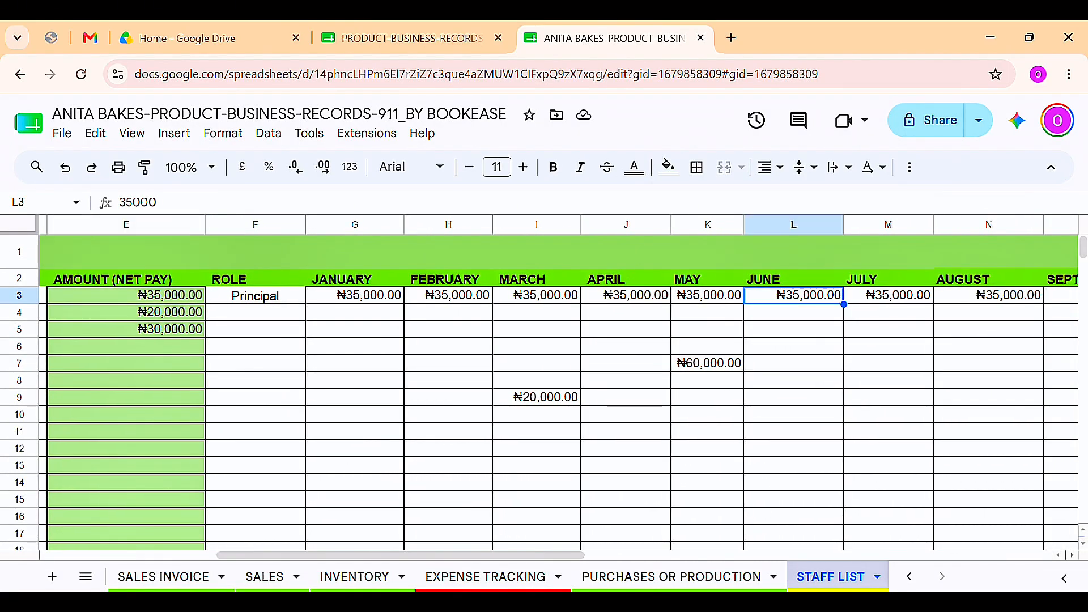
text(300)
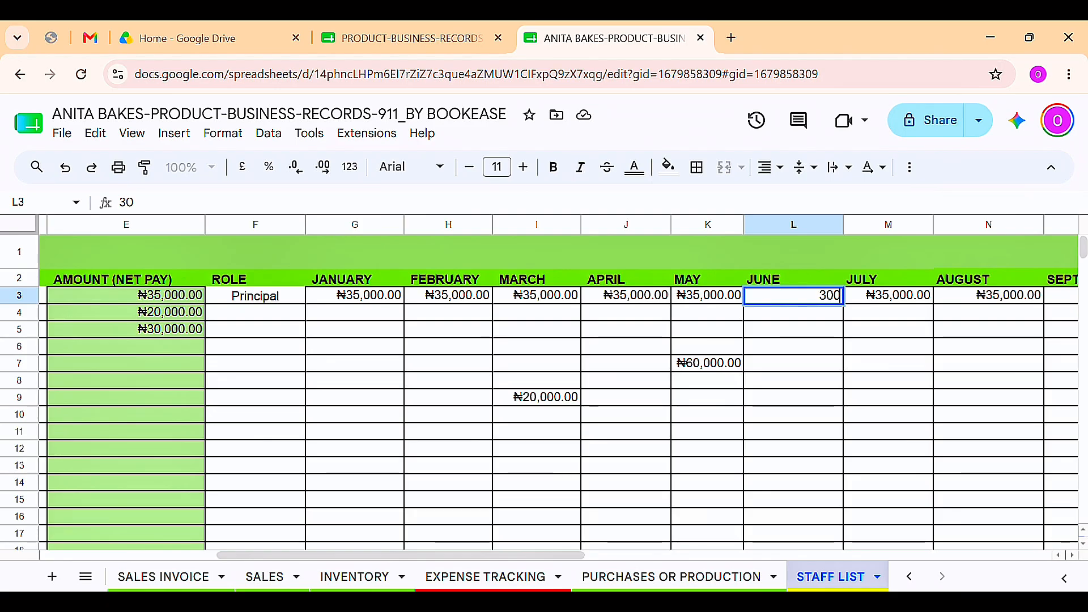
key(Return)
scroll(539, 386, right, 10)
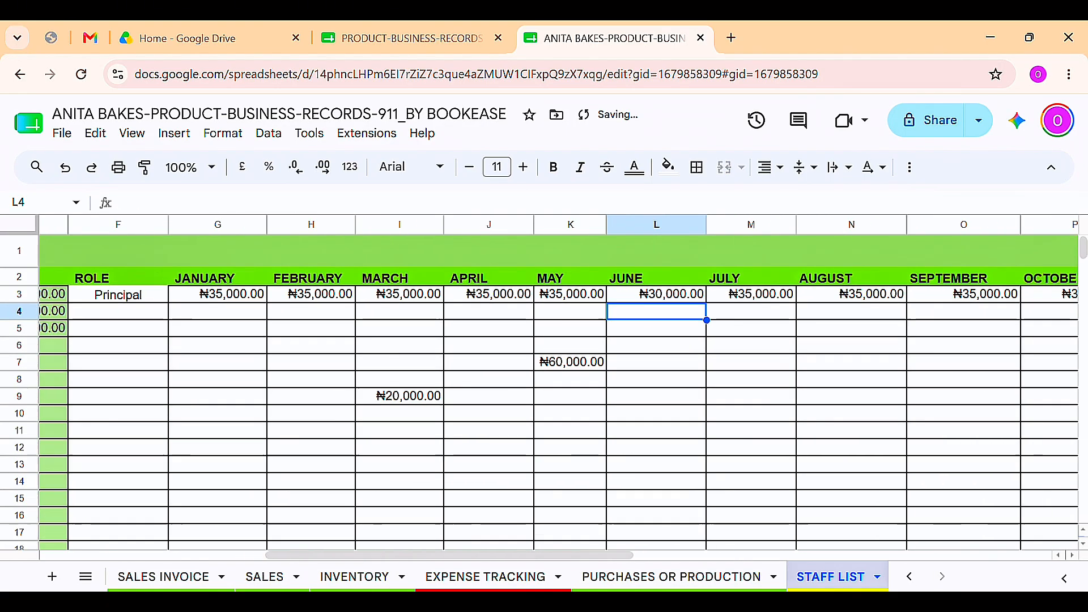
scroll(539, 385, left, 10)
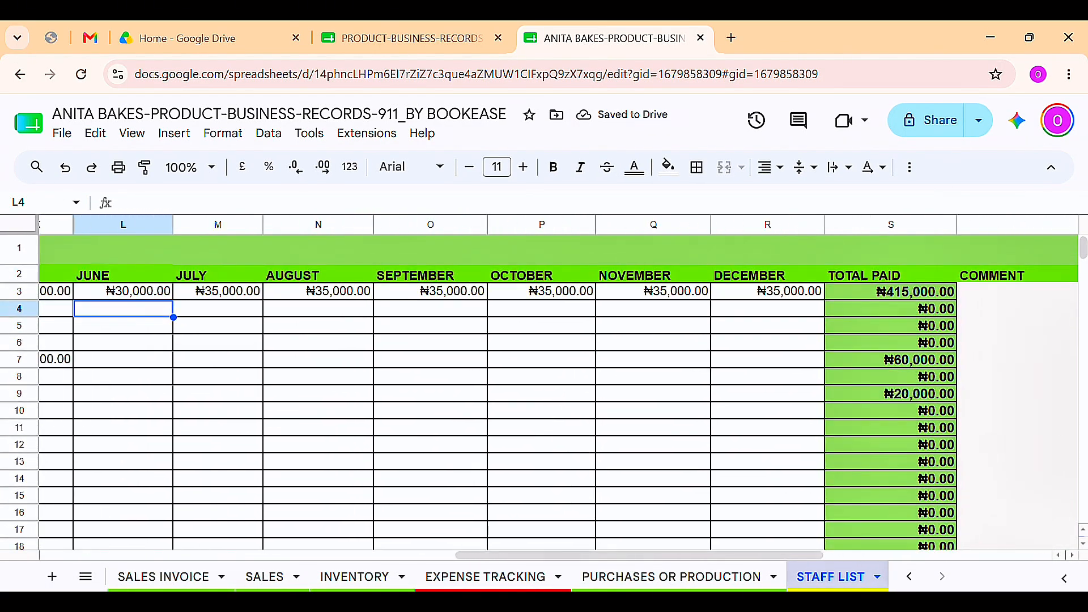
scroll(558, 386, left, 3)
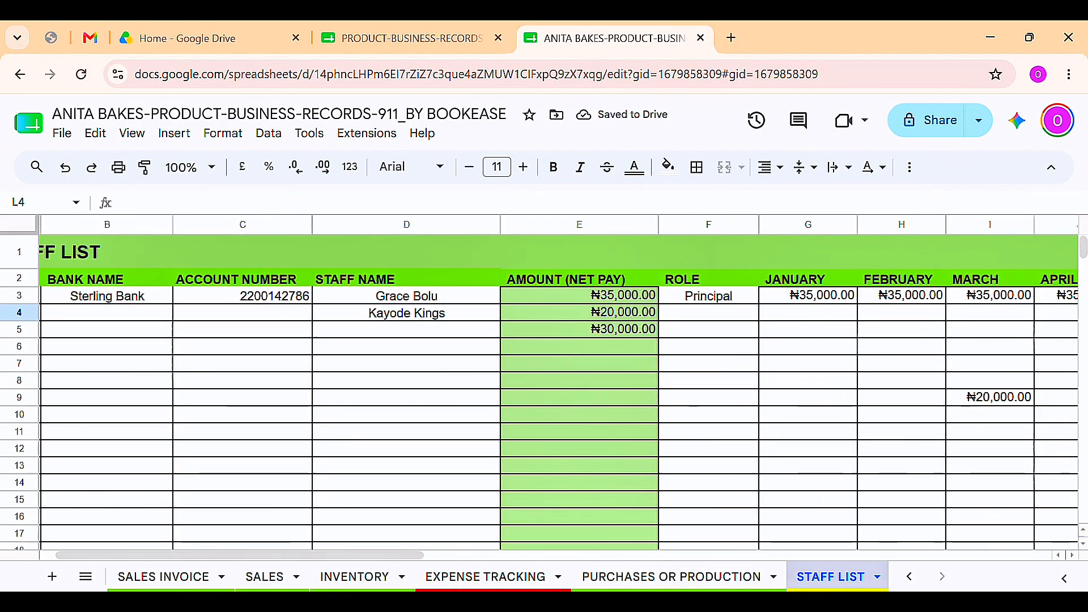